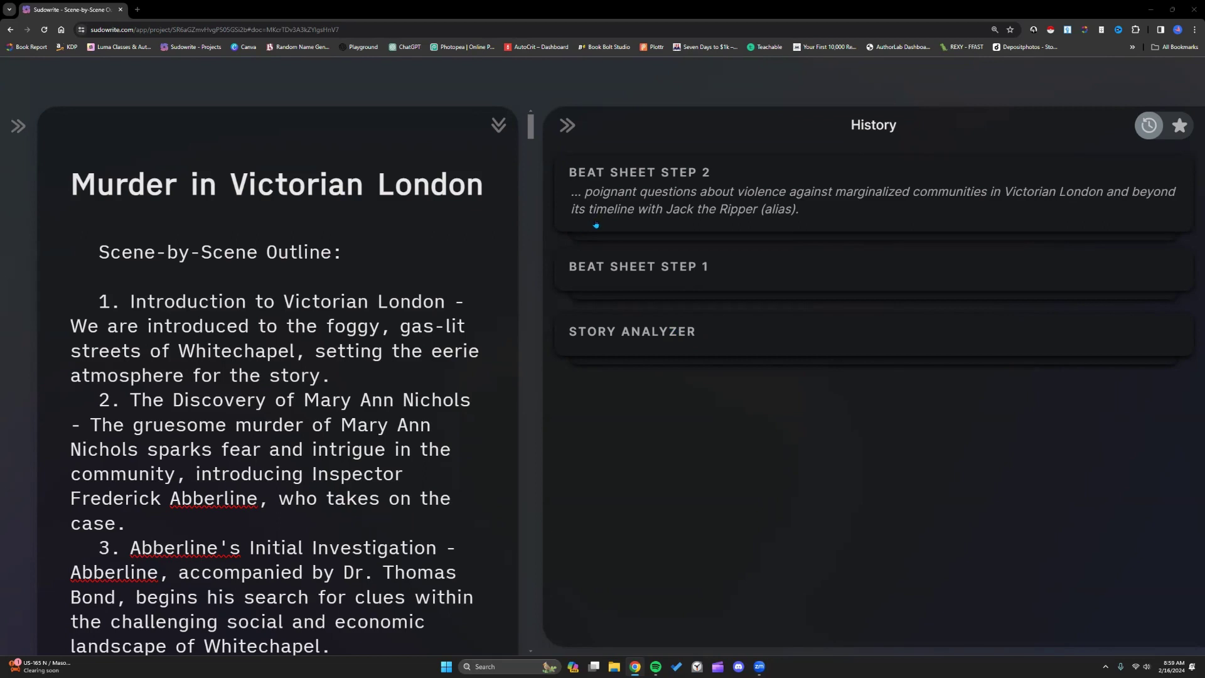
Open the Story Analyzer result in the history and read it from Plot Structure Check through Emotional Beats.
{"action": "left_click", "coordinate": [682, 343]}
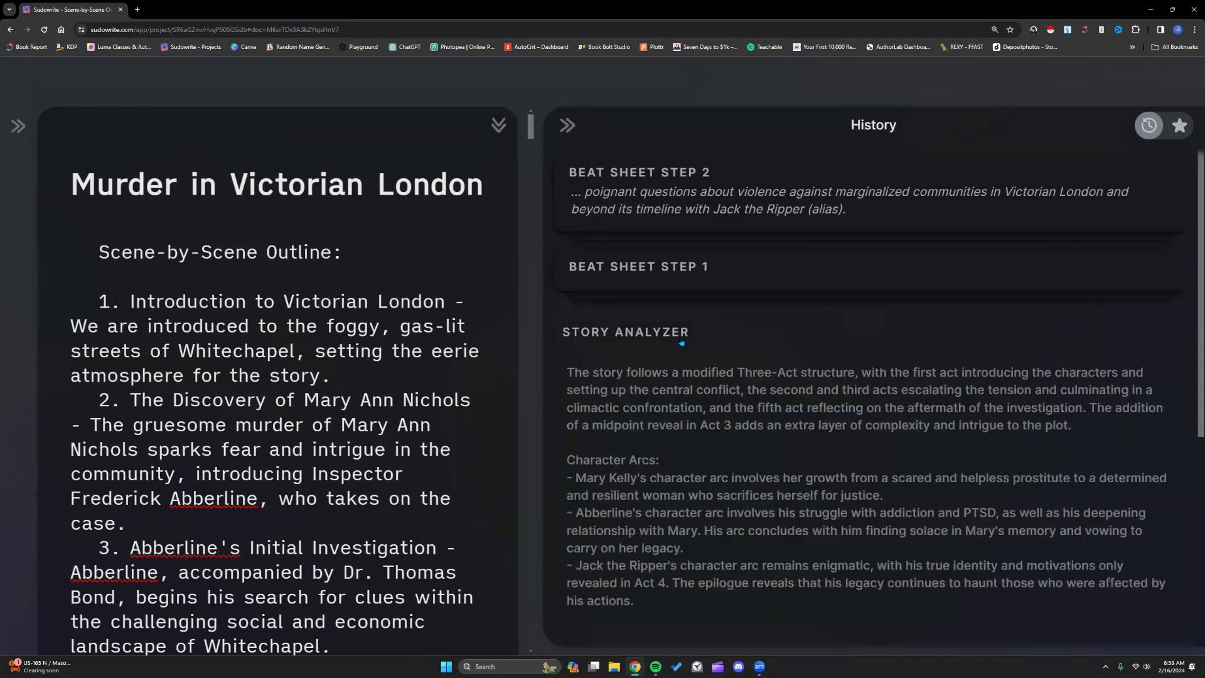
{"action": "scroll", "coordinate": [678, 378], "scroll_direction": "down", "scroll_amount": 2}
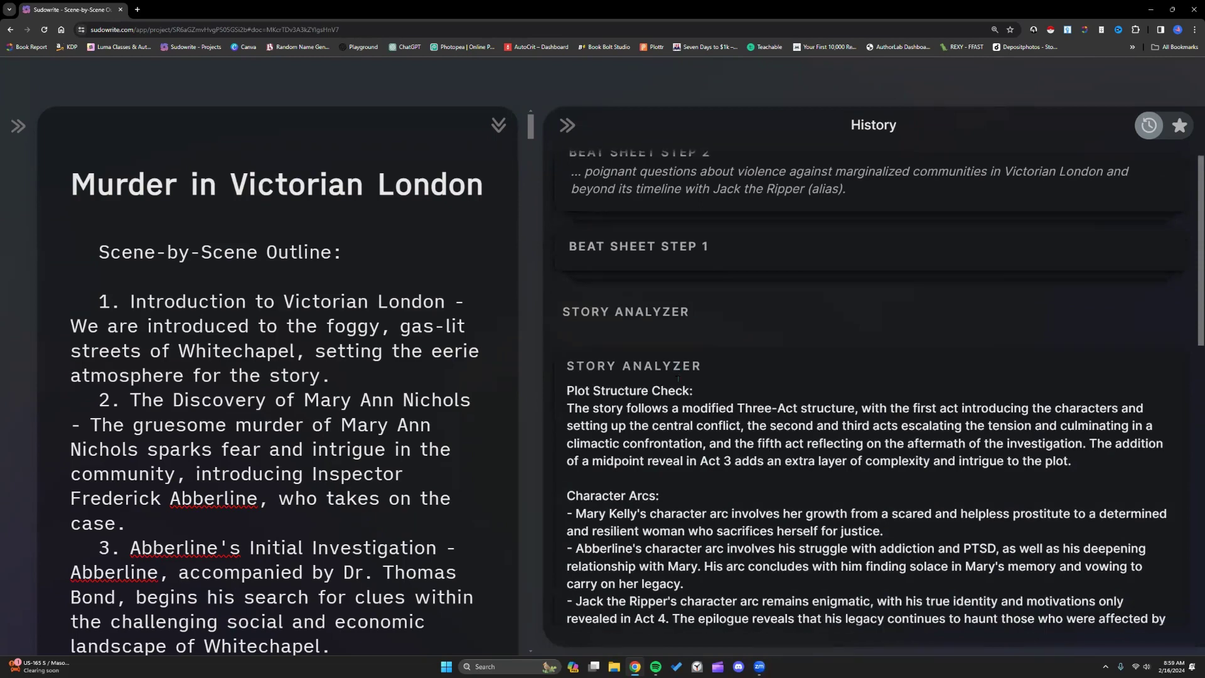
{"action": "scroll", "coordinate": [678, 379], "scroll_direction": "down", "scroll_amount": 1}
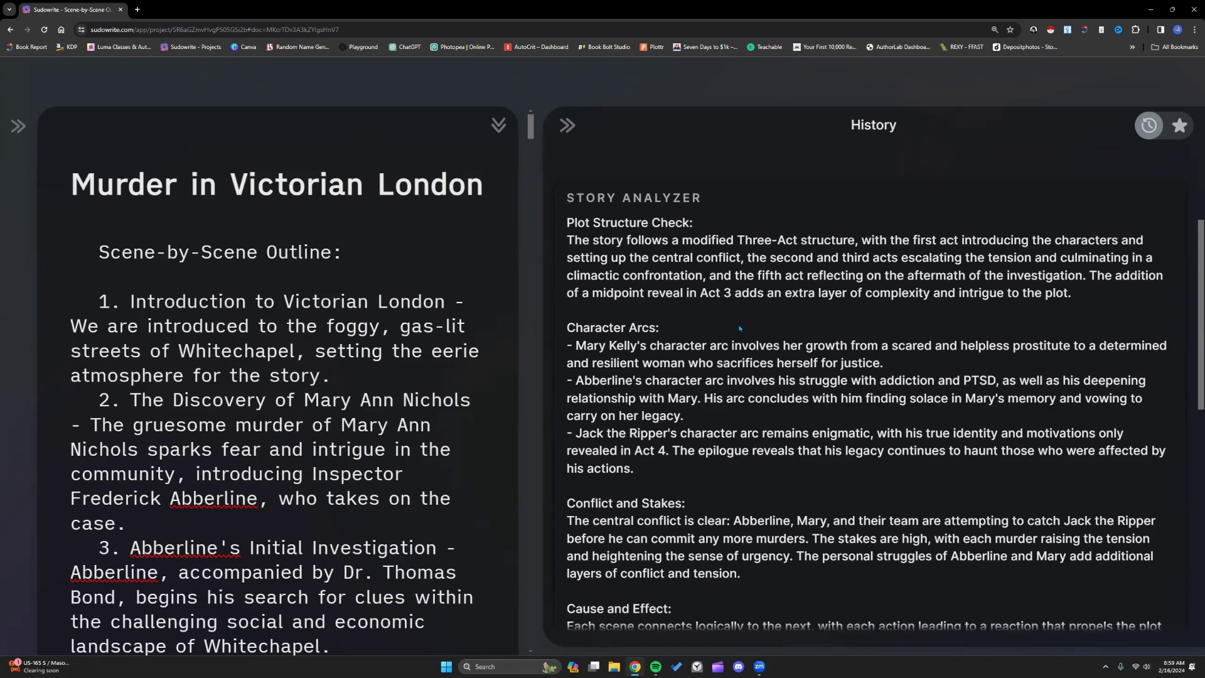
{"action": "scroll", "coordinate": [740, 328], "scroll_direction": "down", "scroll_amount": 1}
{"action": "scroll", "coordinate": [731, 324], "scroll_direction": "up", "scroll_amount": 1}
{"action": "scroll", "coordinate": [693, 302], "scroll_direction": "down", "scroll_amount": 5}
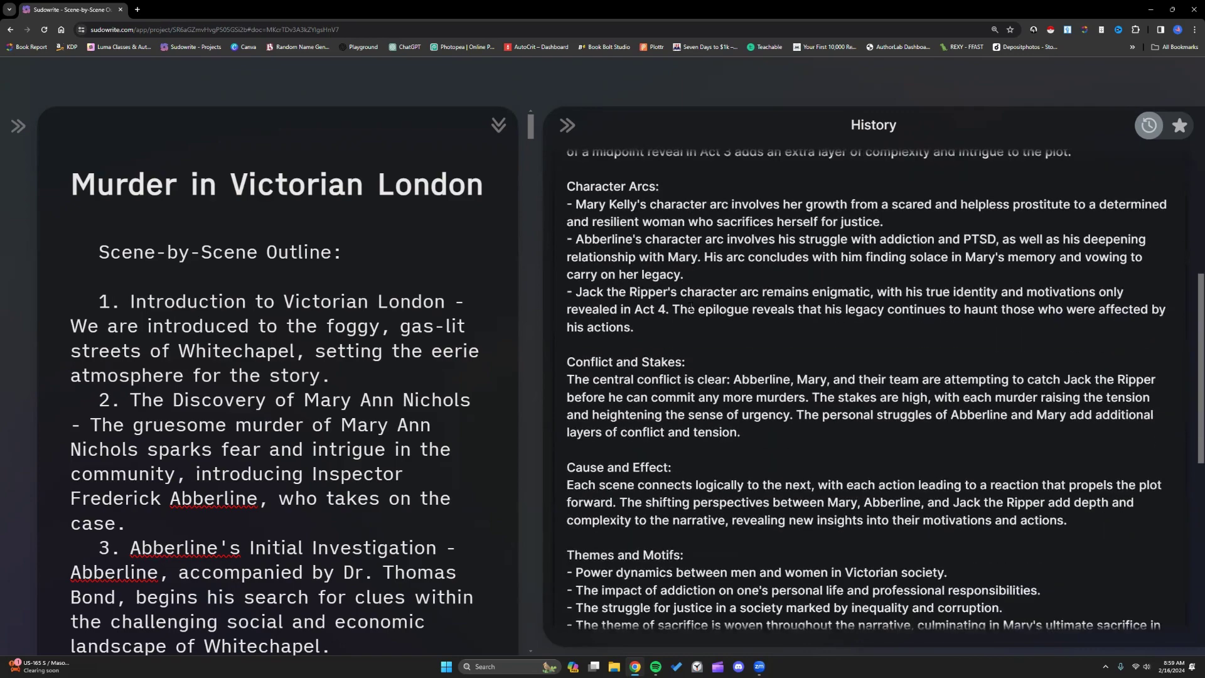
{"action": "scroll", "coordinate": [694, 311], "scroll_direction": "down", "scroll_amount": 3}
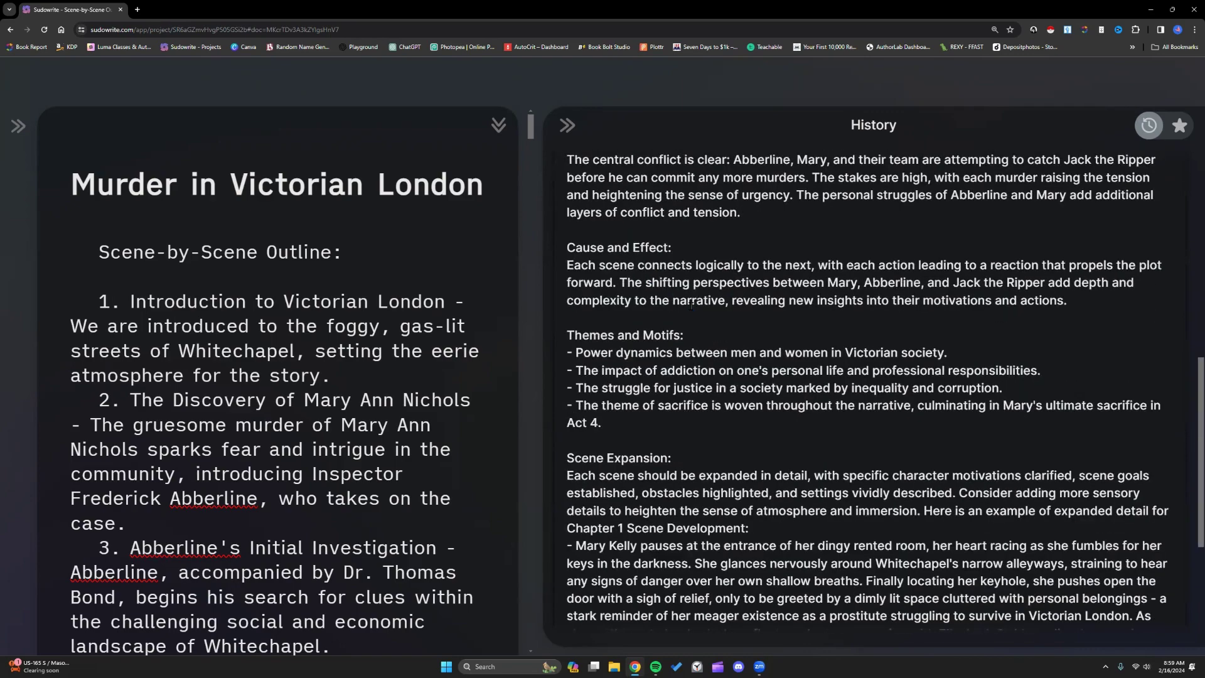
{"action": "scroll", "coordinate": [691, 306], "scroll_direction": "down", "scroll_amount": 3}
{"action": "scroll", "coordinate": [690, 306], "scroll_direction": "down", "scroll_amount": 1}
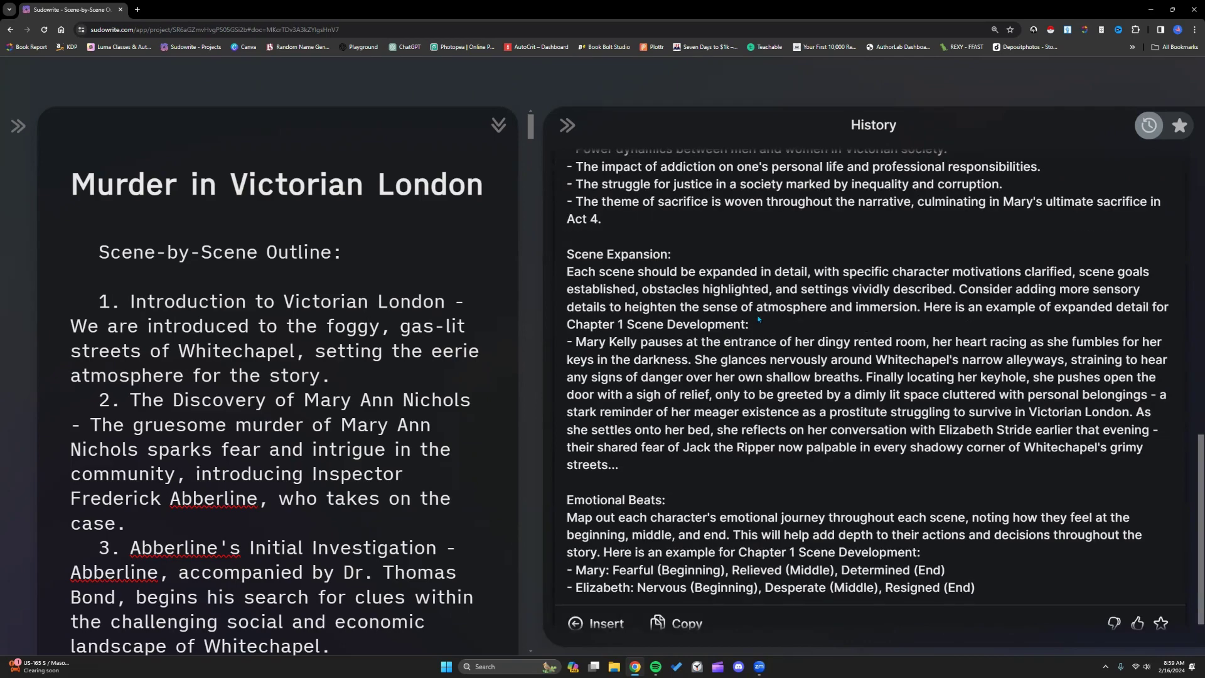
{"action": "scroll", "coordinate": [759, 319], "scroll_direction": "down", "scroll_amount": 1}
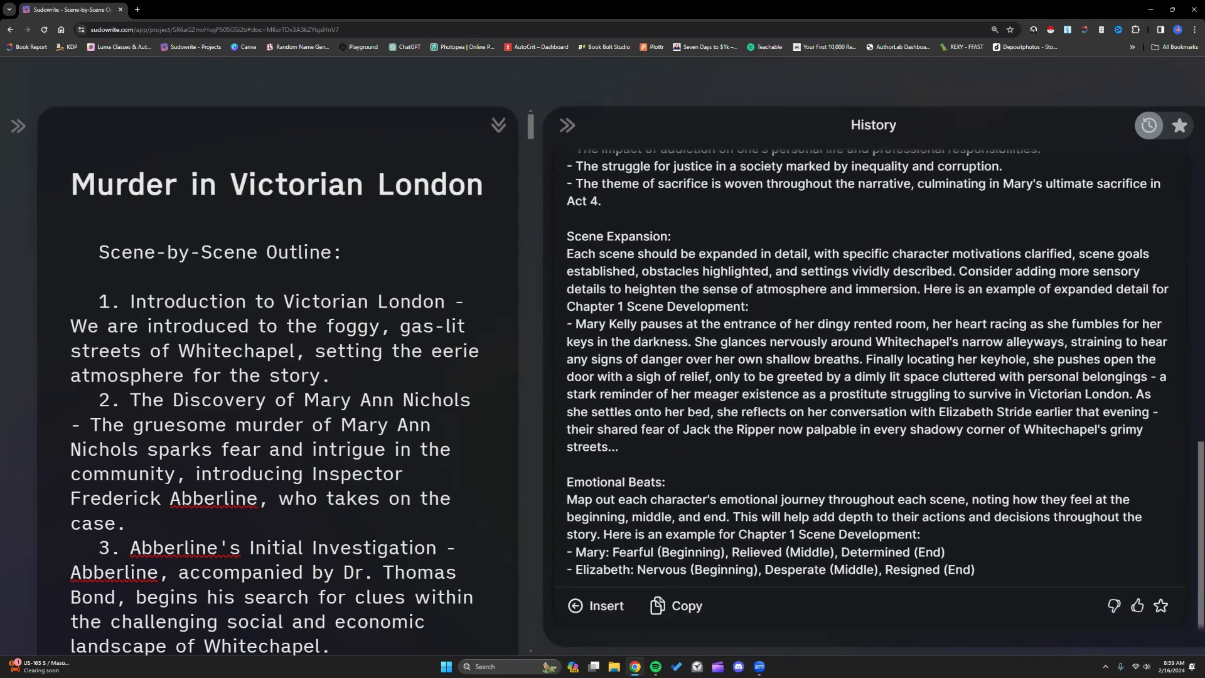
{"action": "scroll", "coordinate": [696, 414], "scroll_direction": "up", "scroll_amount": 4}
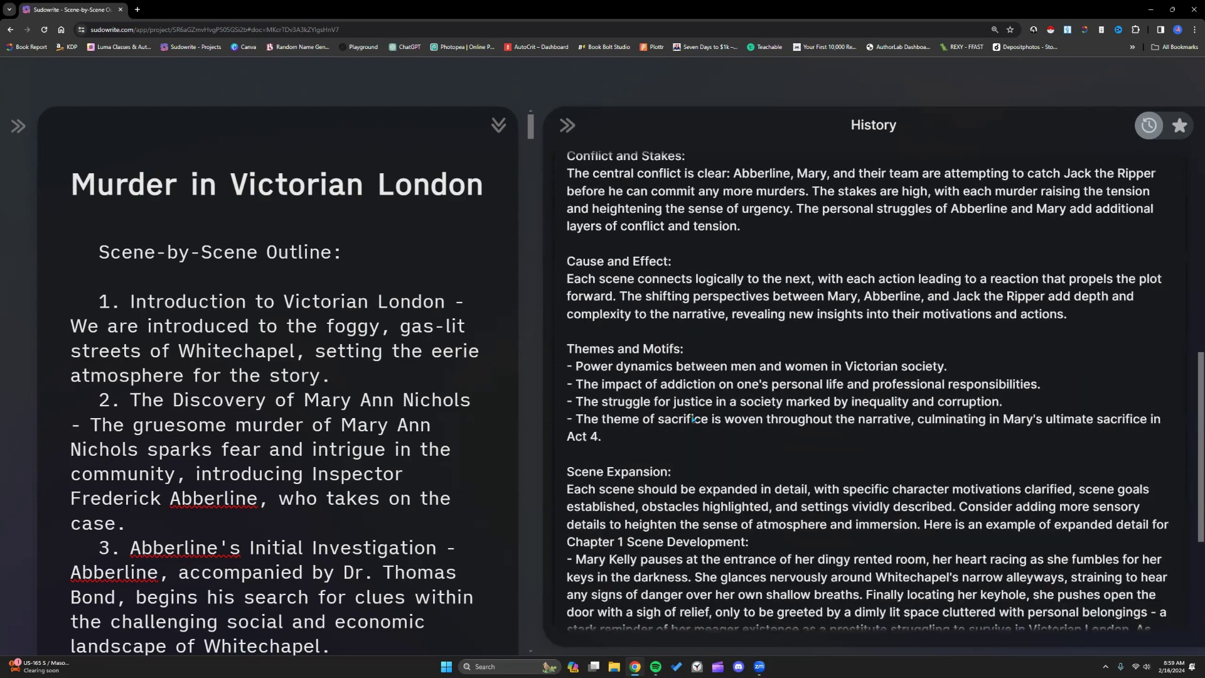
{"action": "scroll", "coordinate": [694, 419], "scroll_direction": "up", "scroll_amount": 5}
{"action": "scroll", "coordinate": [687, 411], "scroll_direction": "up", "scroll_amount": 4}
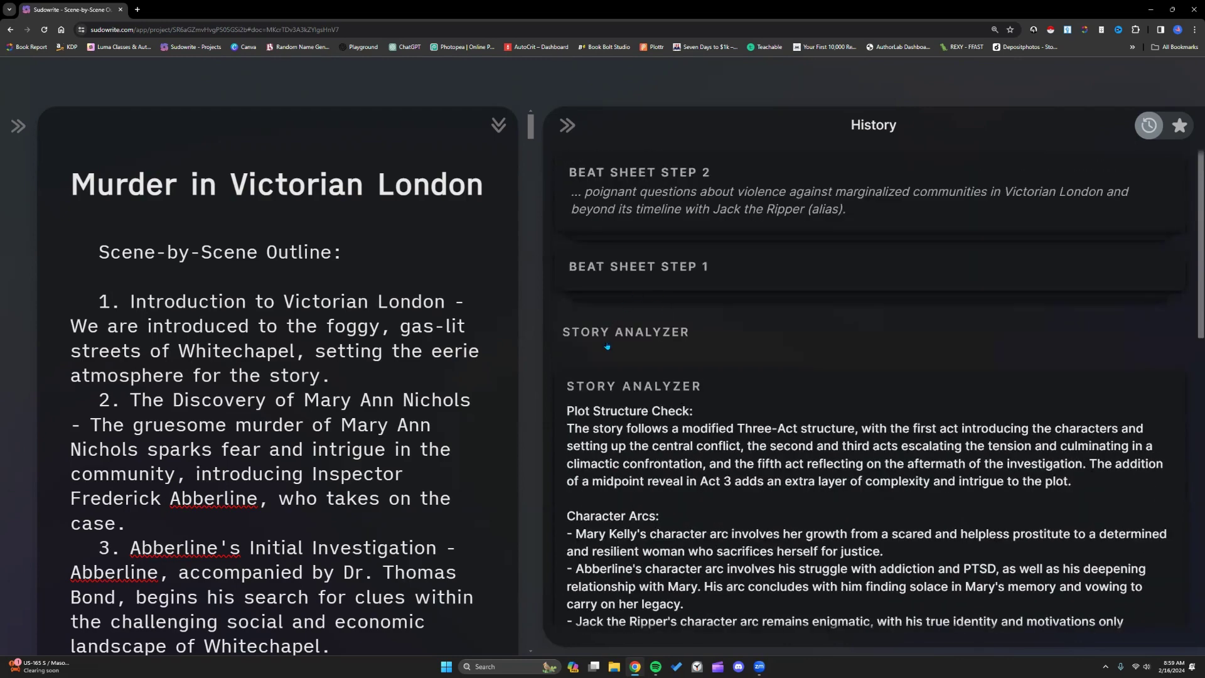
Open the Beat Sheet Step 1 result and read its scene-by-scene outline, highlighting scenes 14 and 15 at the end.
{"action": "left_click", "coordinate": [634, 268]}
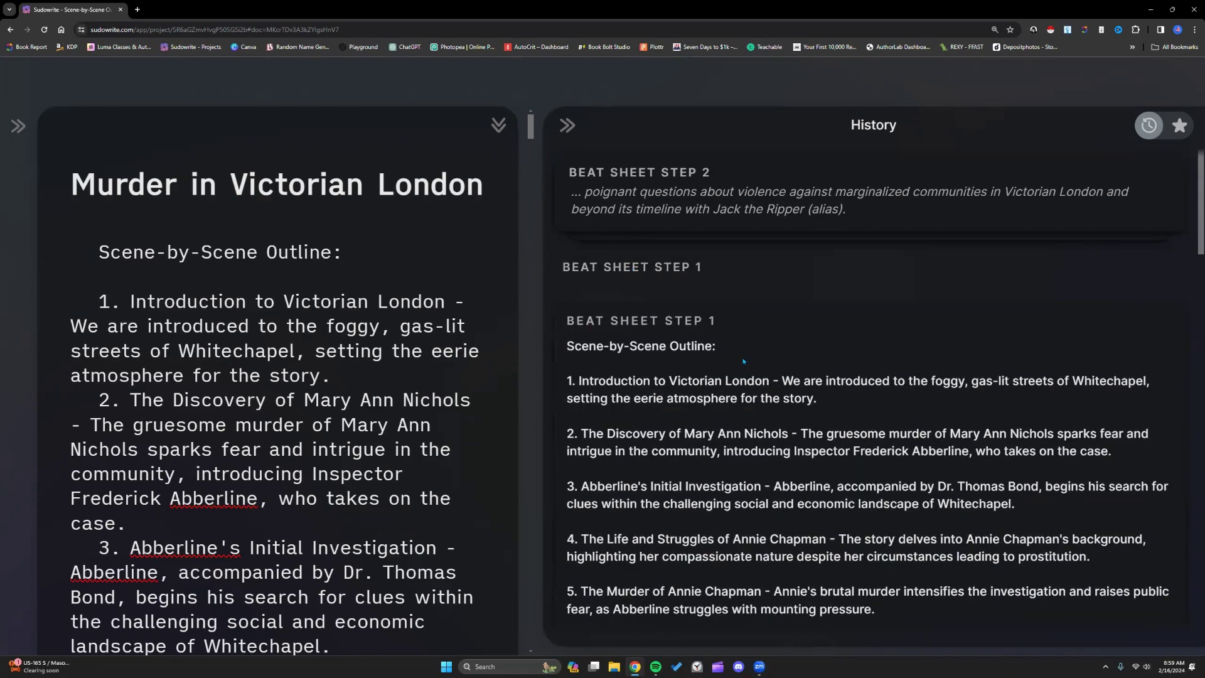
{"action": "scroll", "coordinate": [583, 356], "scroll_direction": "down", "scroll_amount": 2}
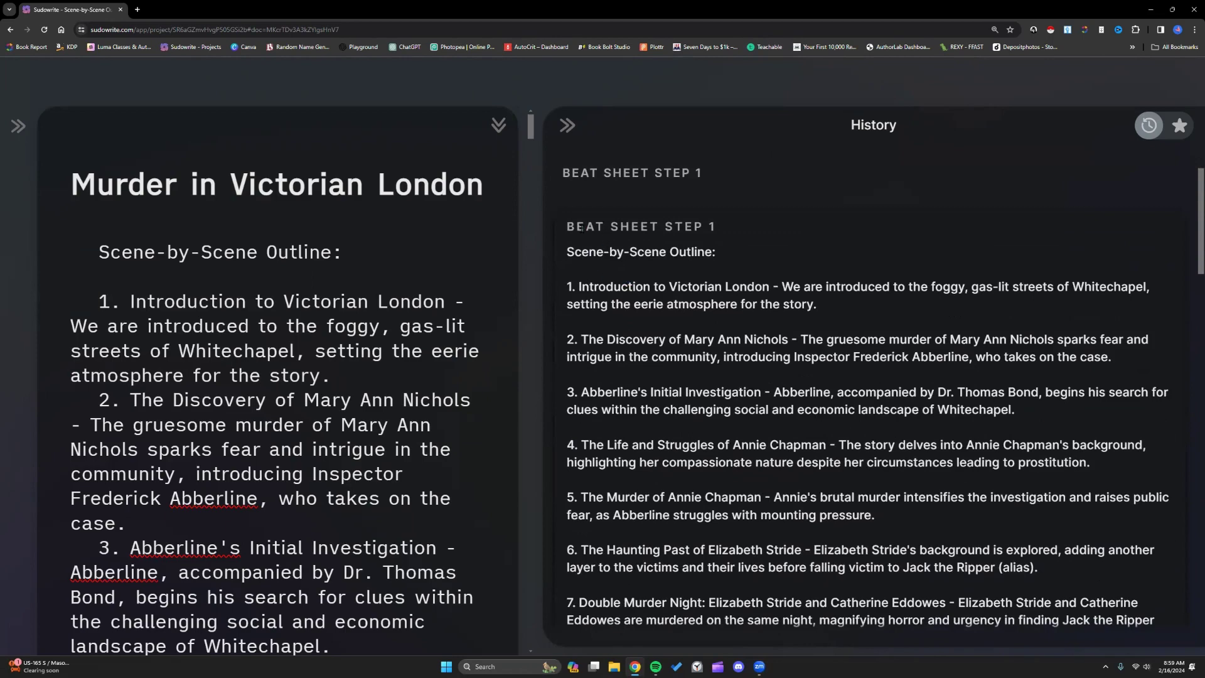
{"action": "scroll", "coordinate": [669, 271], "scroll_direction": "up", "scroll_amount": 2}
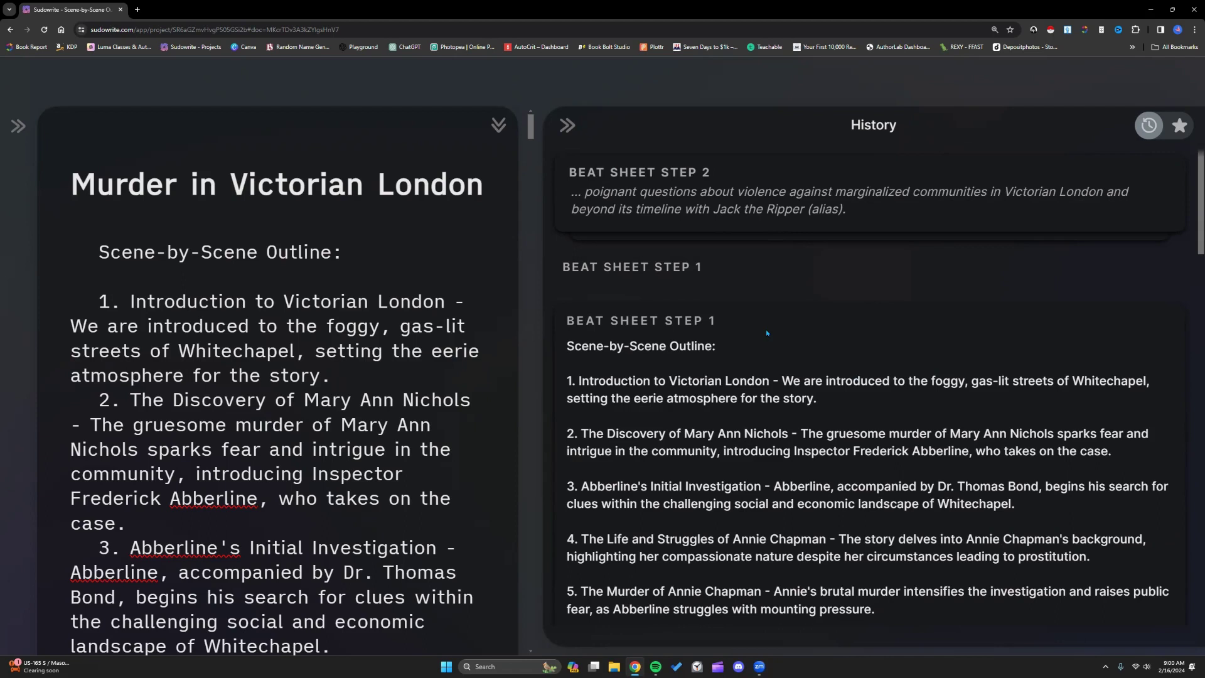
{"action": "scroll", "coordinate": [708, 351], "scroll_direction": "down", "scroll_amount": 1}
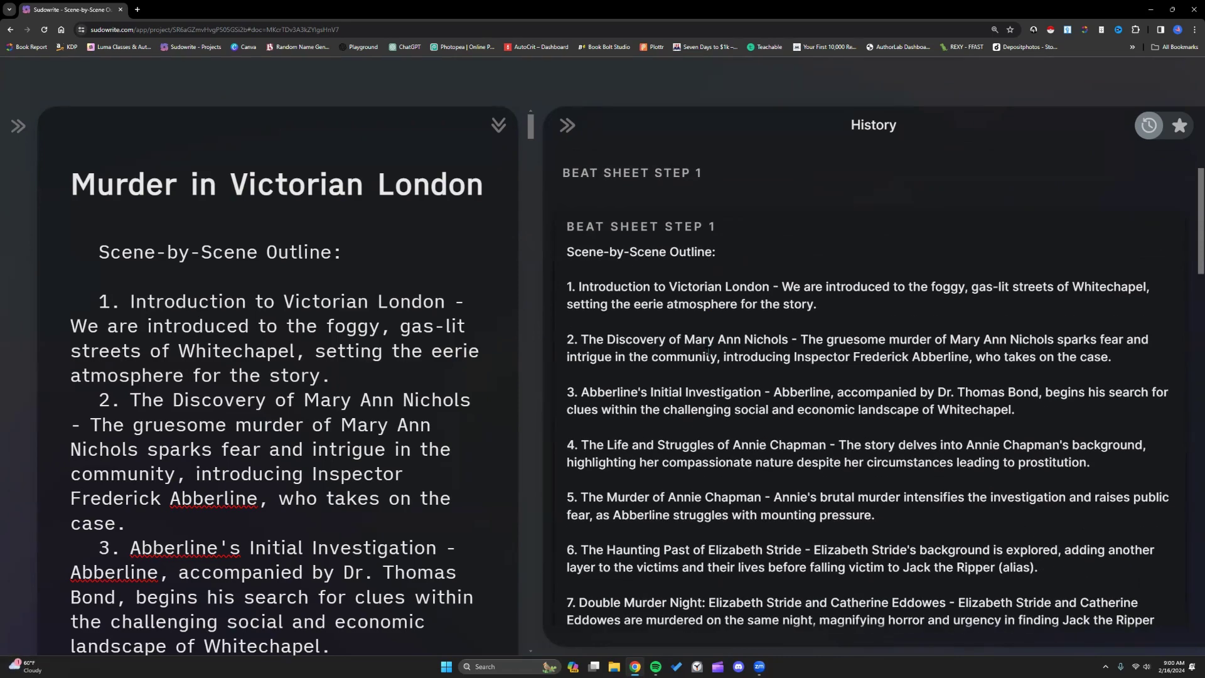
{"action": "scroll", "coordinate": [708, 352], "scroll_direction": "down", "scroll_amount": 5}
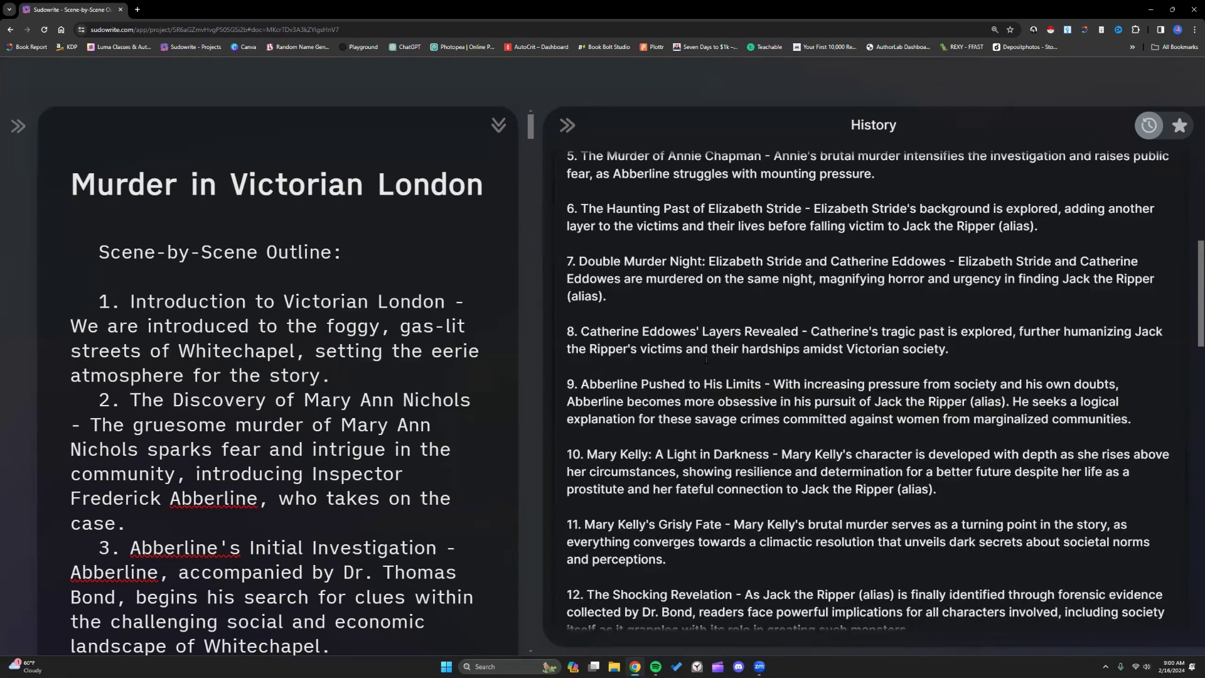
{"action": "scroll", "coordinate": [707, 359], "scroll_direction": "down", "scroll_amount": 3}
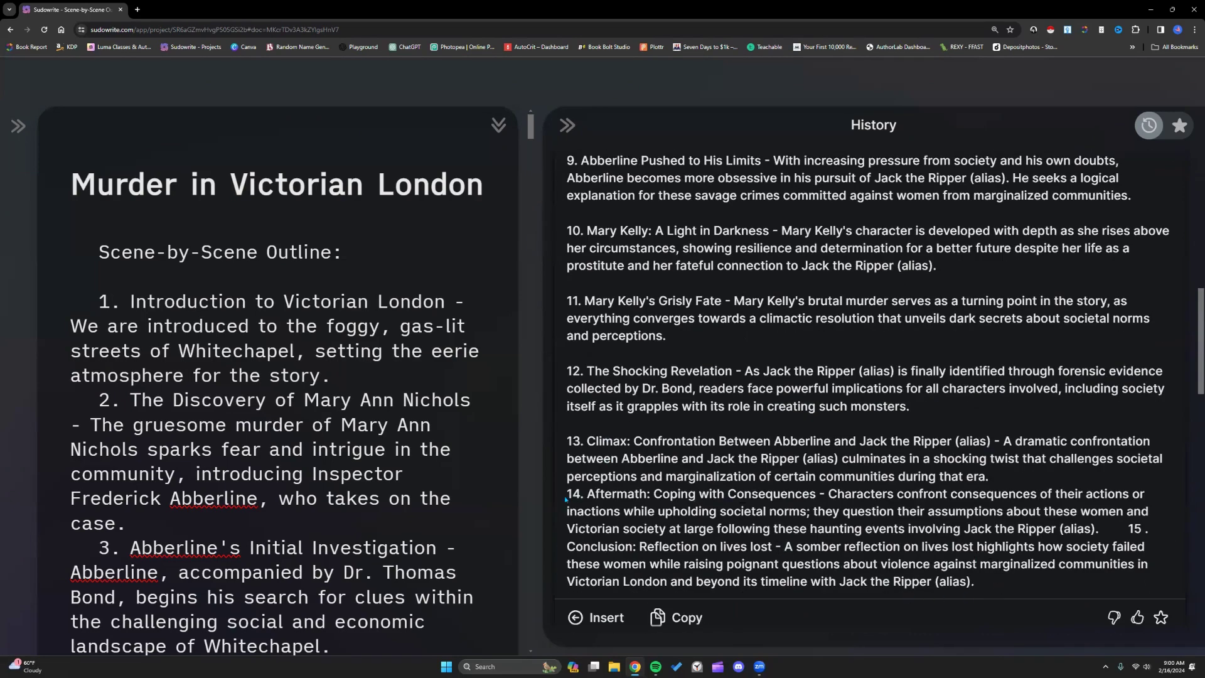
{"action": "left_click_drag", "start_coordinate": [569, 493], "coordinate": [1012, 588]}
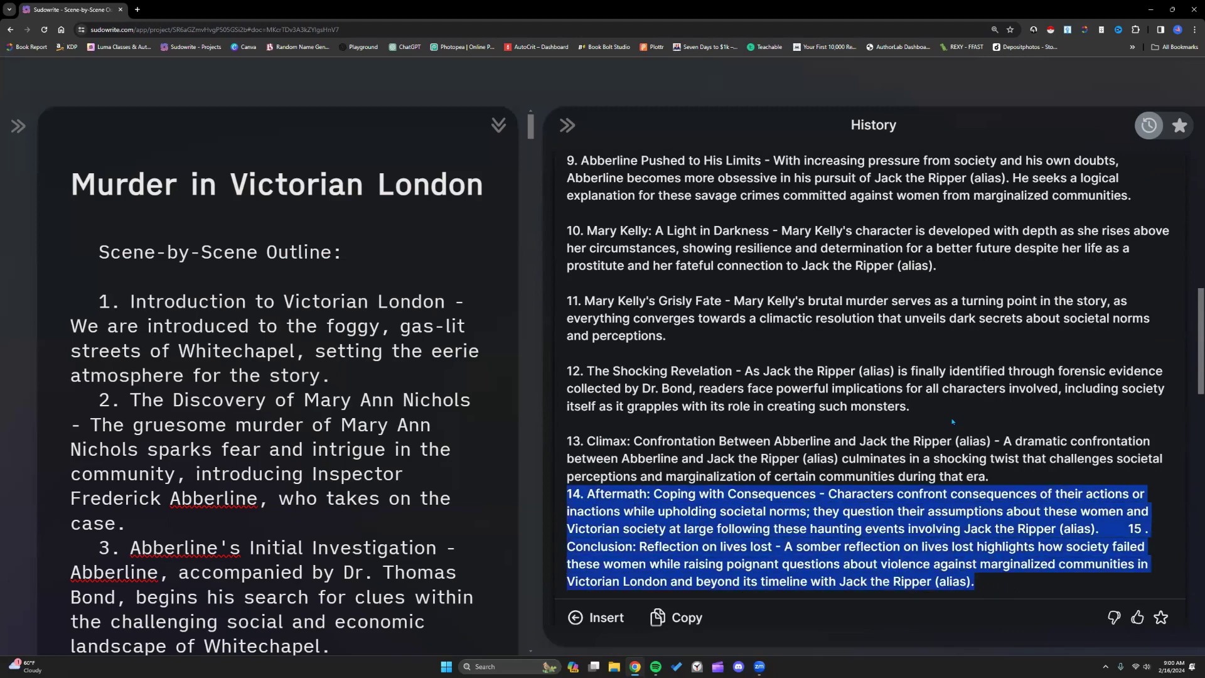
{"action": "left_click", "coordinate": [1003, 475]}
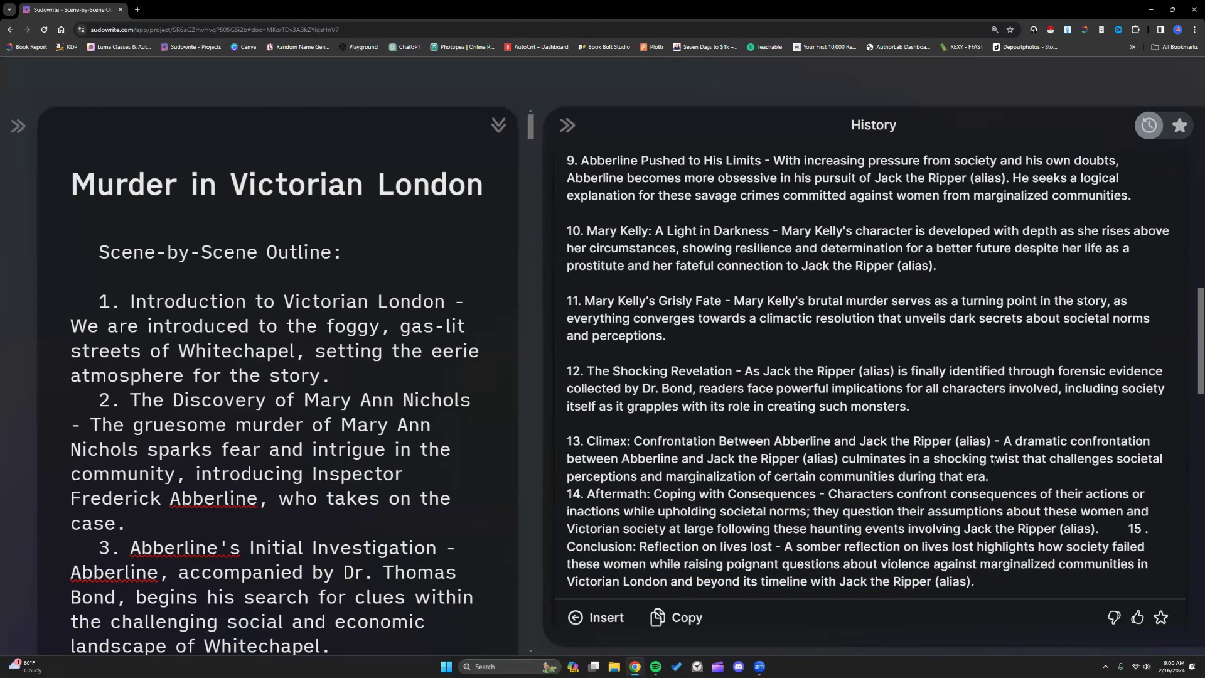
Review the Beat Sheet Step 1 outline again from its start, highlighting scene 1, scene 2 and the Scene-by-Scene Outline heading.
{"action": "scroll", "coordinate": [990, 460], "scroll_direction": "up", "scroll_amount": 3}
{"action": "scroll", "coordinate": [988, 459], "scroll_direction": "up", "scroll_amount": 5}
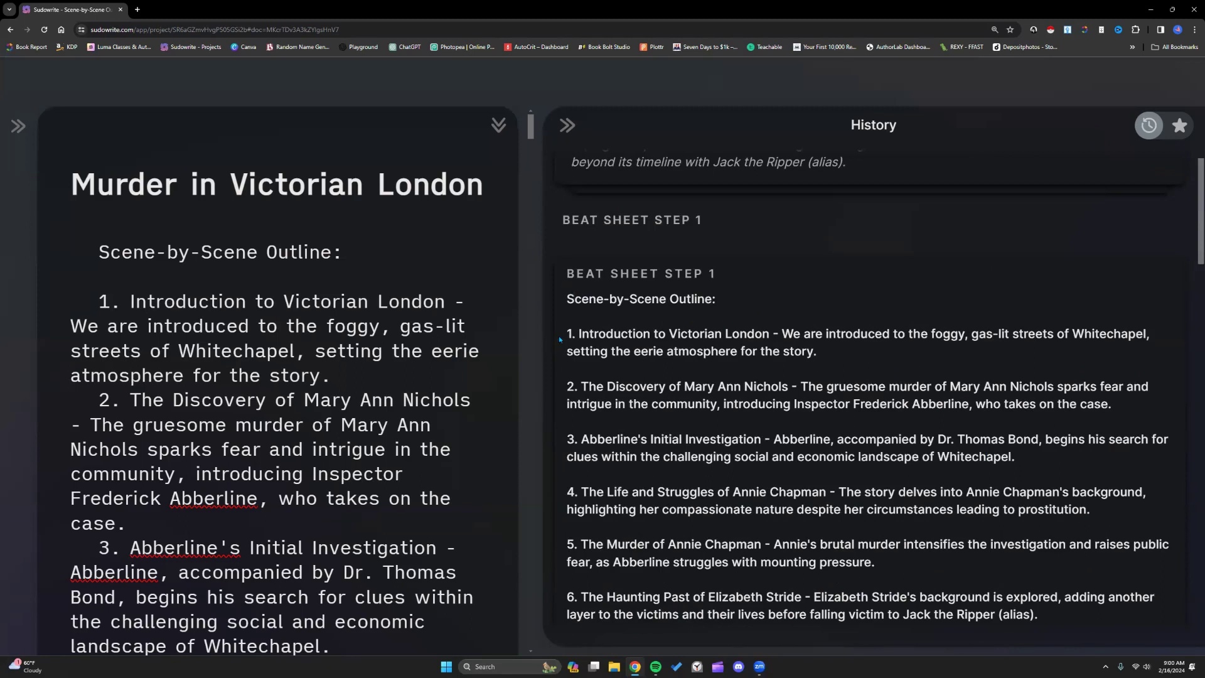
{"action": "left_click_drag", "start_coordinate": [564, 335], "coordinate": [869, 362]}
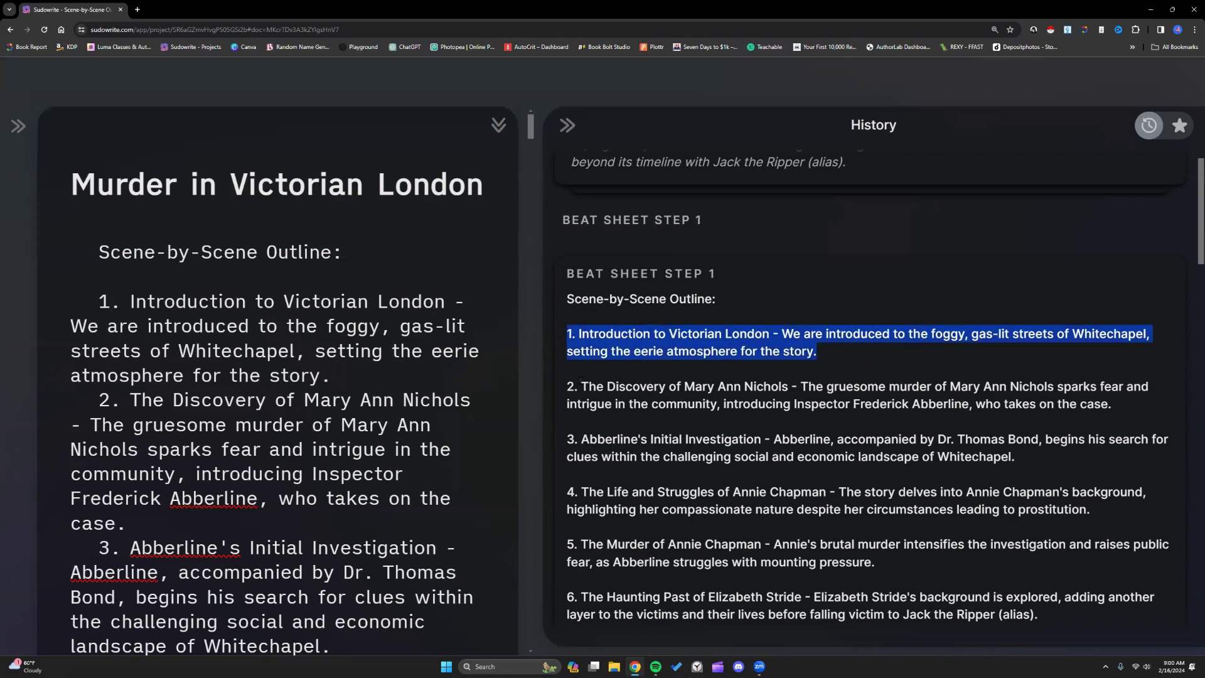
{"action": "left_click_drag", "start_coordinate": [569, 386], "coordinate": [1104, 415]}
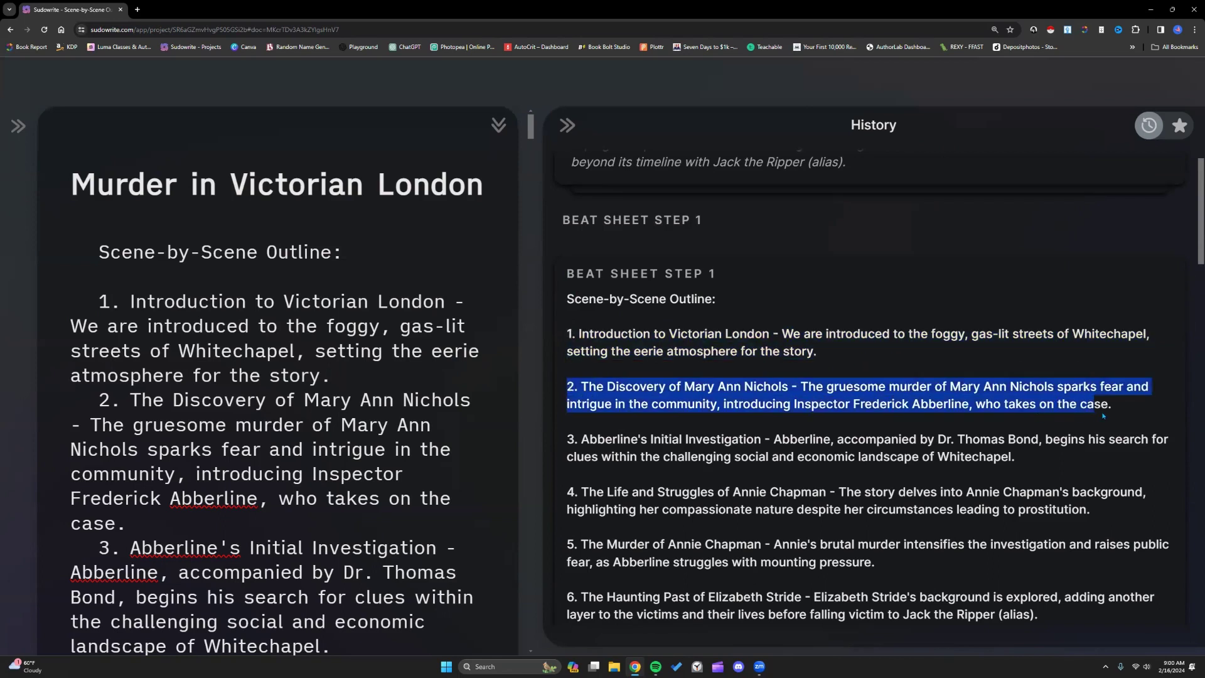
{"action": "left_click", "coordinate": [831, 346]}
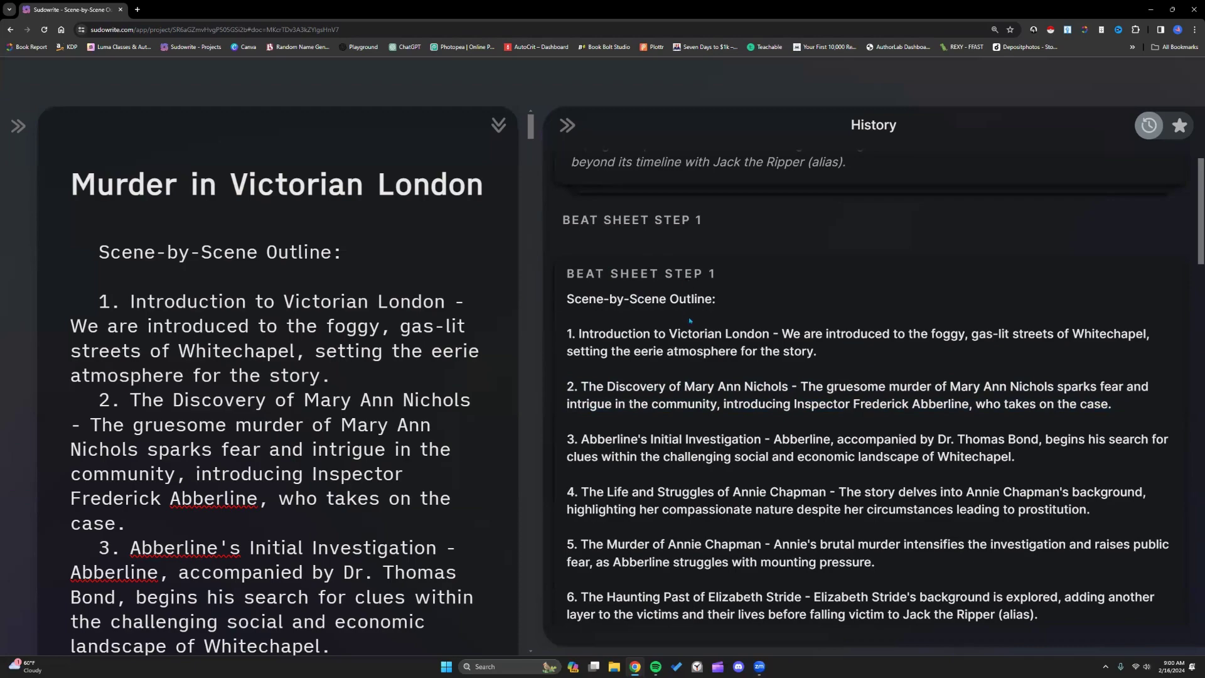
{"action": "scroll", "coordinate": [690, 320], "scroll_direction": "down", "scroll_amount": 4}
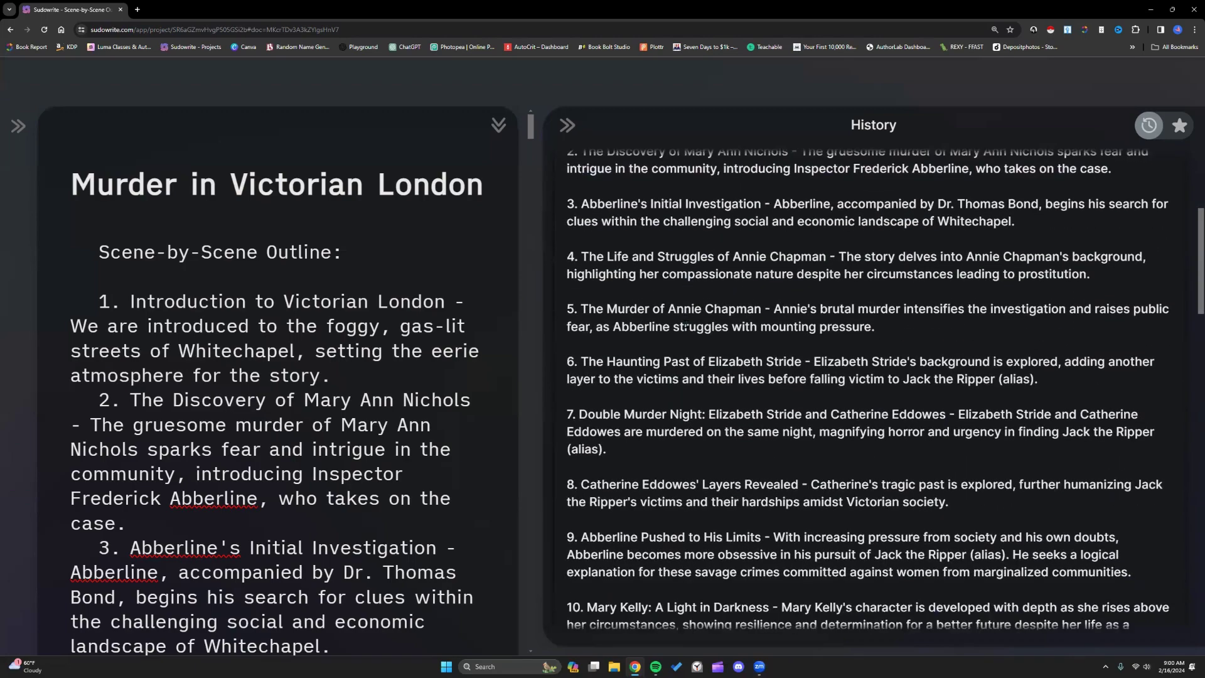
{"action": "scroll", "coordinate": [687, 324], "scroll_direction": "down", "scroll_amount": 3}
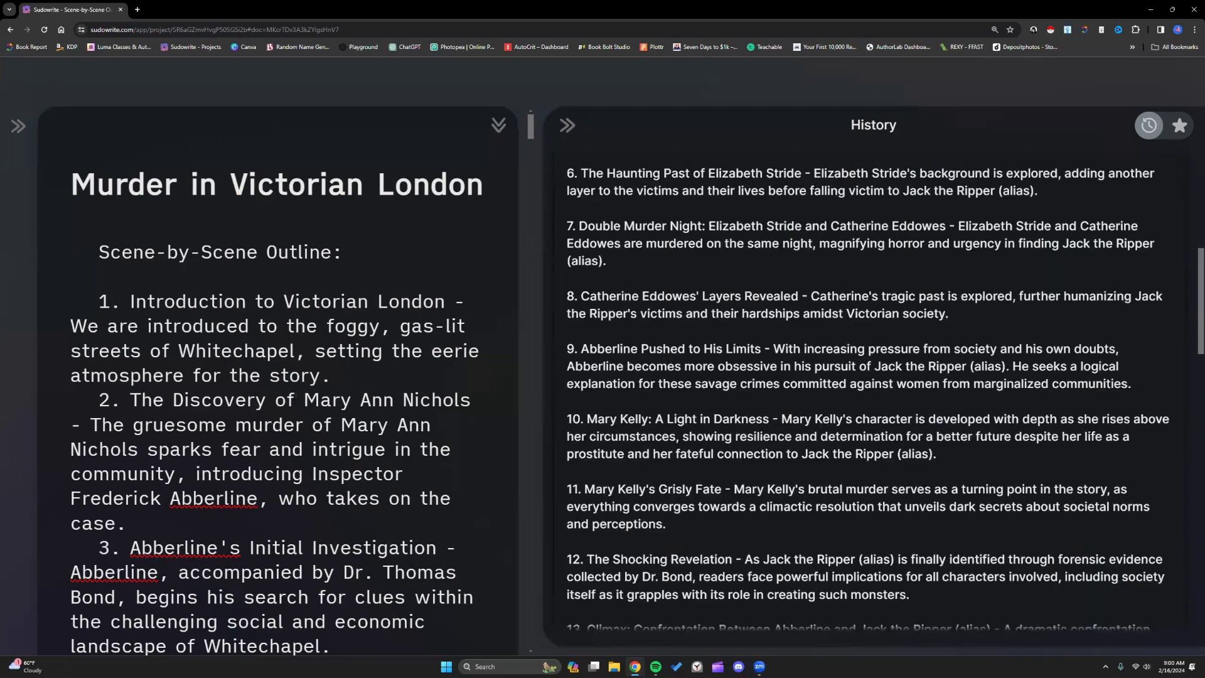
{"action": "scroll", "coordinate": [601, 375], "scroll_direction": "down", "scroll_amount": 3}
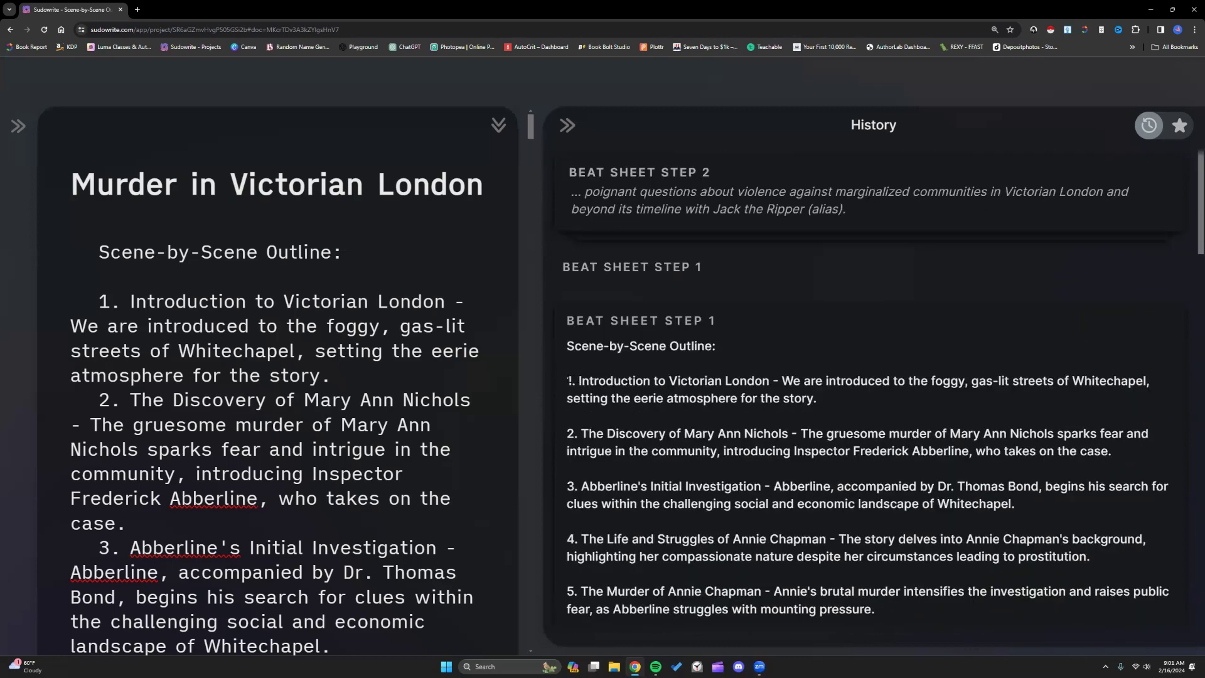
{"action": "left_click_drag", "start_coordinate": [567, 343], "coordinate": [717, 352]}
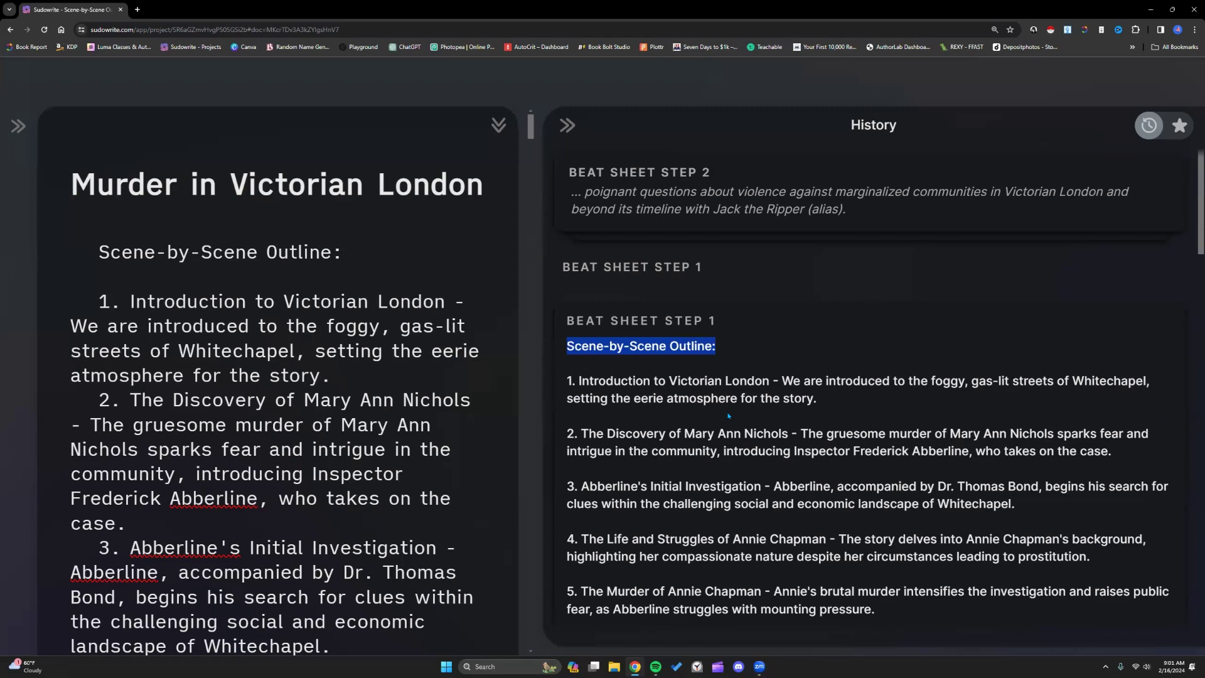
Open the Beat Sheet Step 2 result and compare its Scene 1 breakdown with scenes 1 to 5 highlighted in the document.
{"action": "left_click", "coordinate": [691, 204]}
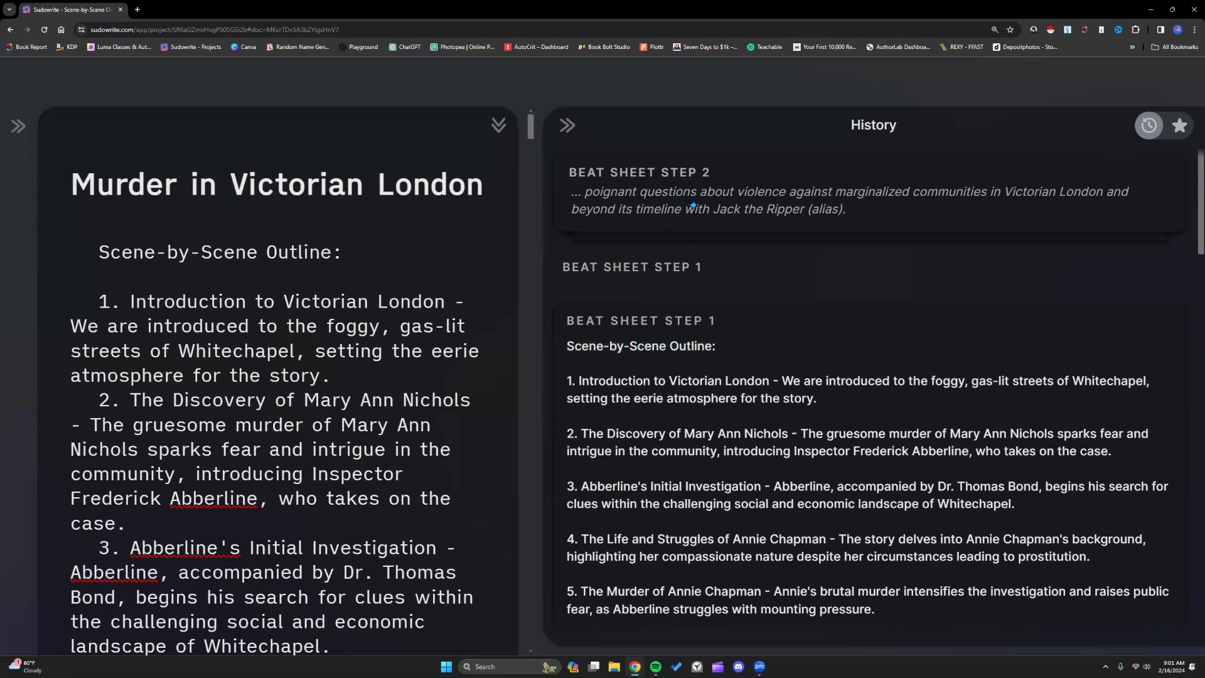
{"action": "scroll", "coordinate": [717, 464], "scroll_direction": "down", "scroll_amount": 1}
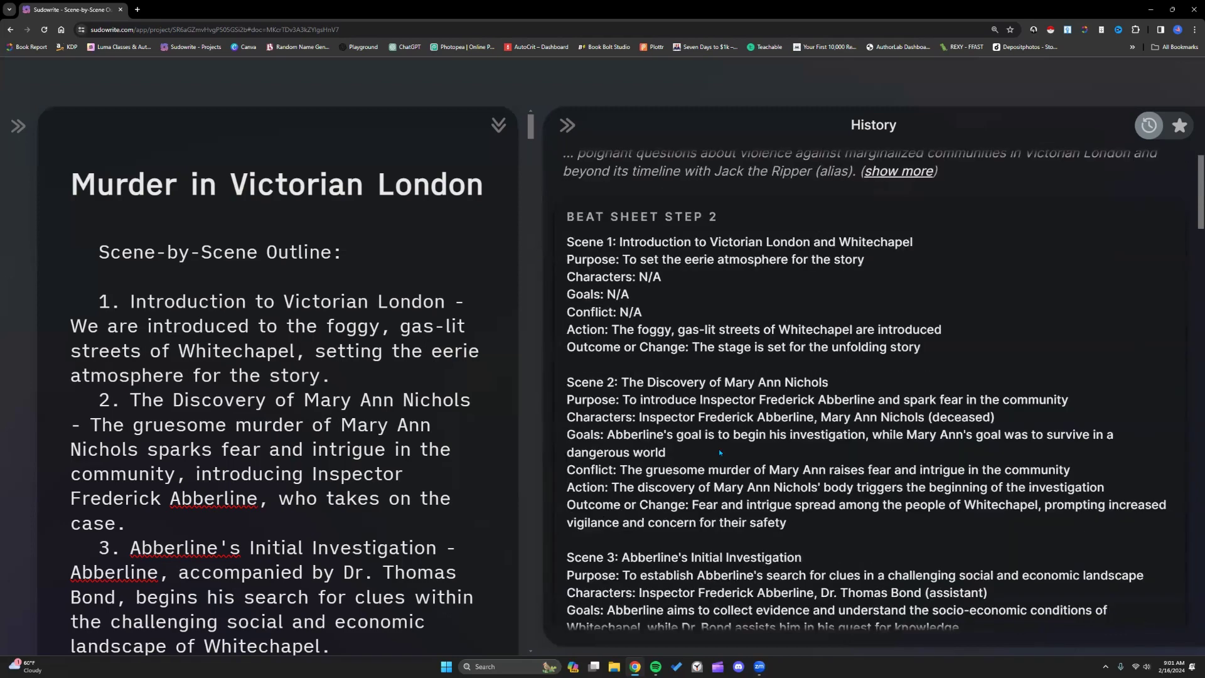
{"action": "scroll", "coordinate": [278, 380], "scroll_direction": "down", "scroll_amount": 1}
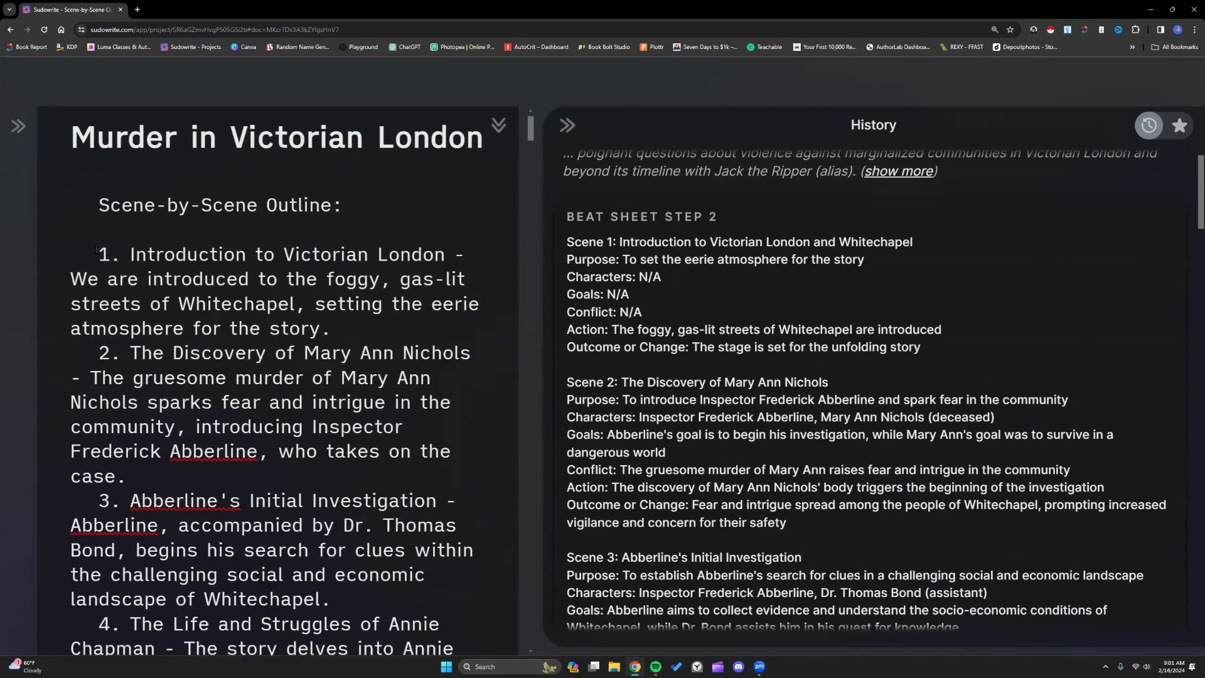
{"action": "left_click_drag", "start_coordinate": [98, 251], "coordinate": [247, 398]}
{"action": "left_click_drag", "start_coordinate": [280, 502], "coordinate": [274, 508]}
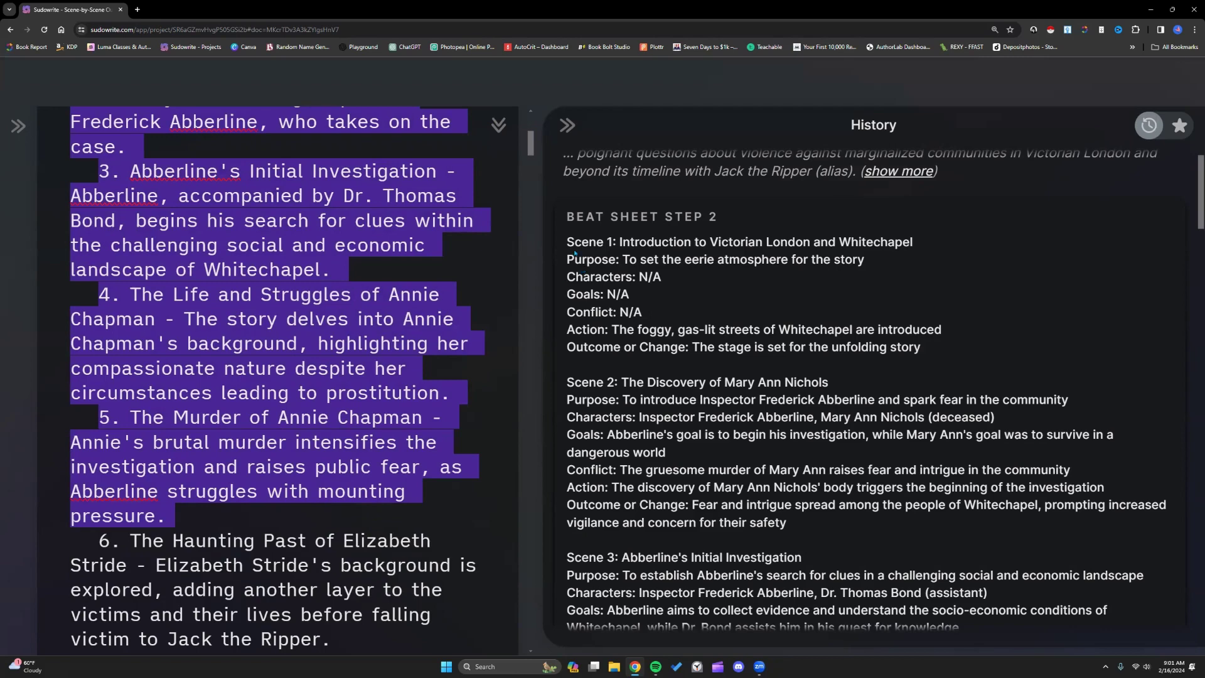
{"action": "left_click_drag", "start_coordinate": [568, 241], "coordinate": [943, 347]}
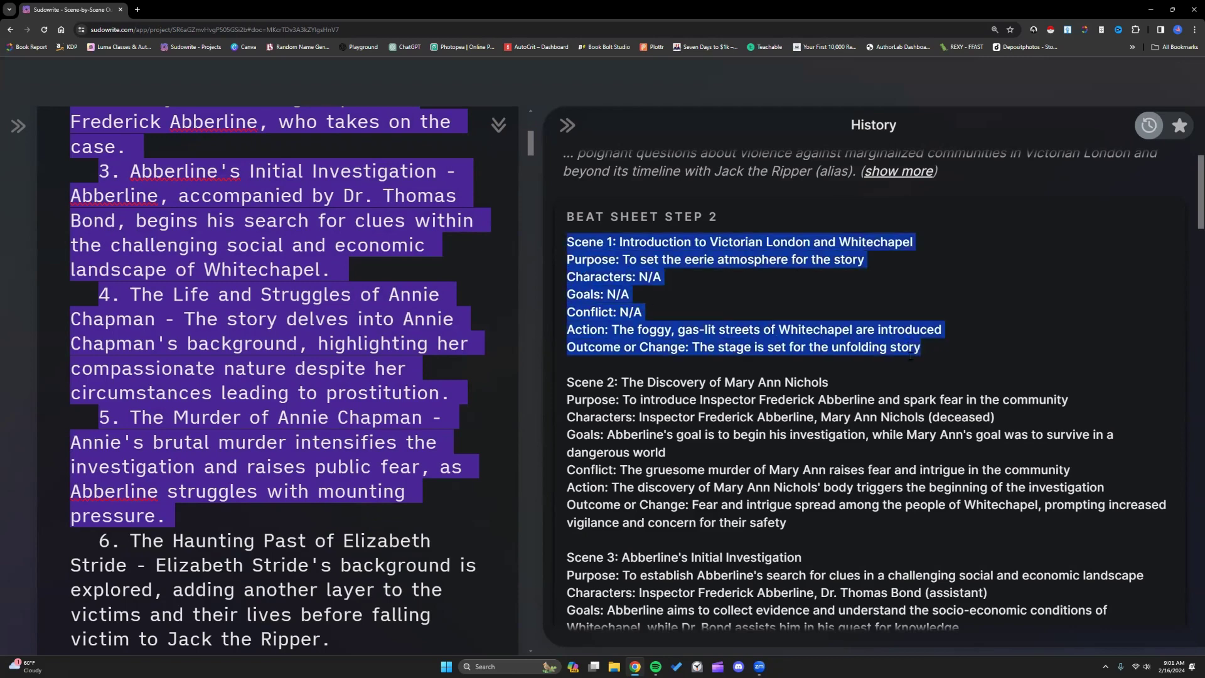
{"action": "left_click", "coordinate": [431, 368]}
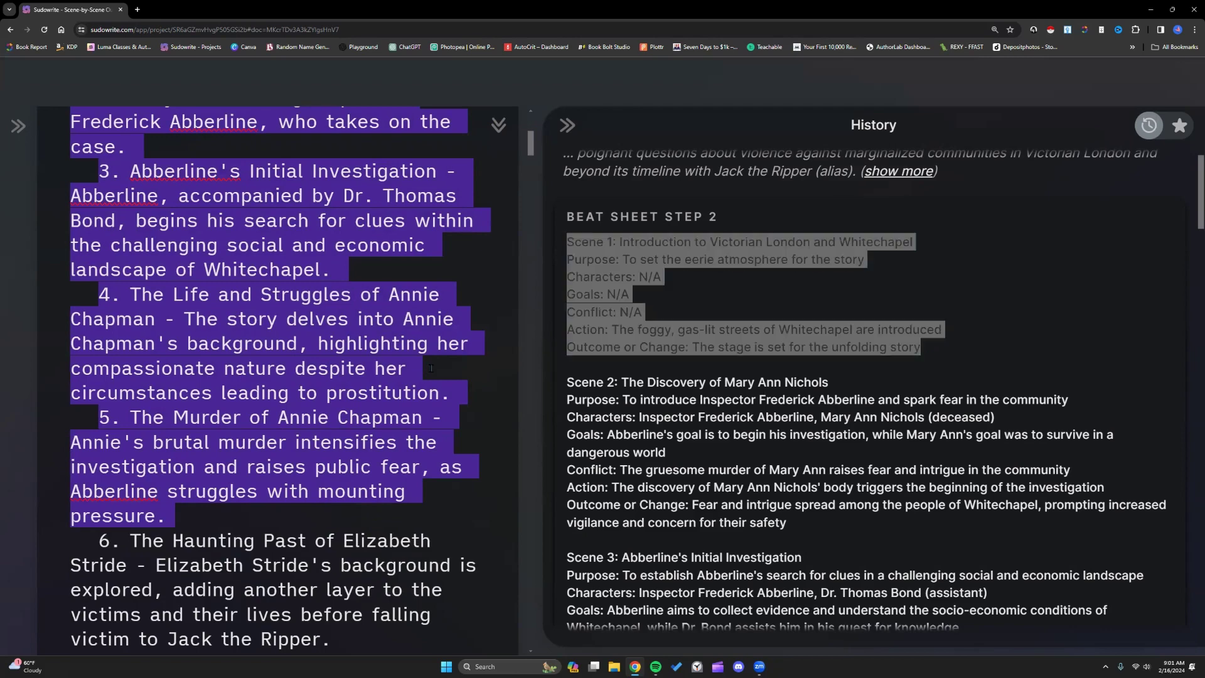
Examine the later scenes of the Beat Sheet Step 2 result, highlighting the scene 6 text about Catherine Eddowes' Tragic Past.
{"action": "scroll", "coordinate": [717, 438], "scroll_direction": "down", "scroll_amount": 5}
{"action": "scroll", "coordinate": [717, 443], "scroll_direction": "down", "scroll_amount": 4}
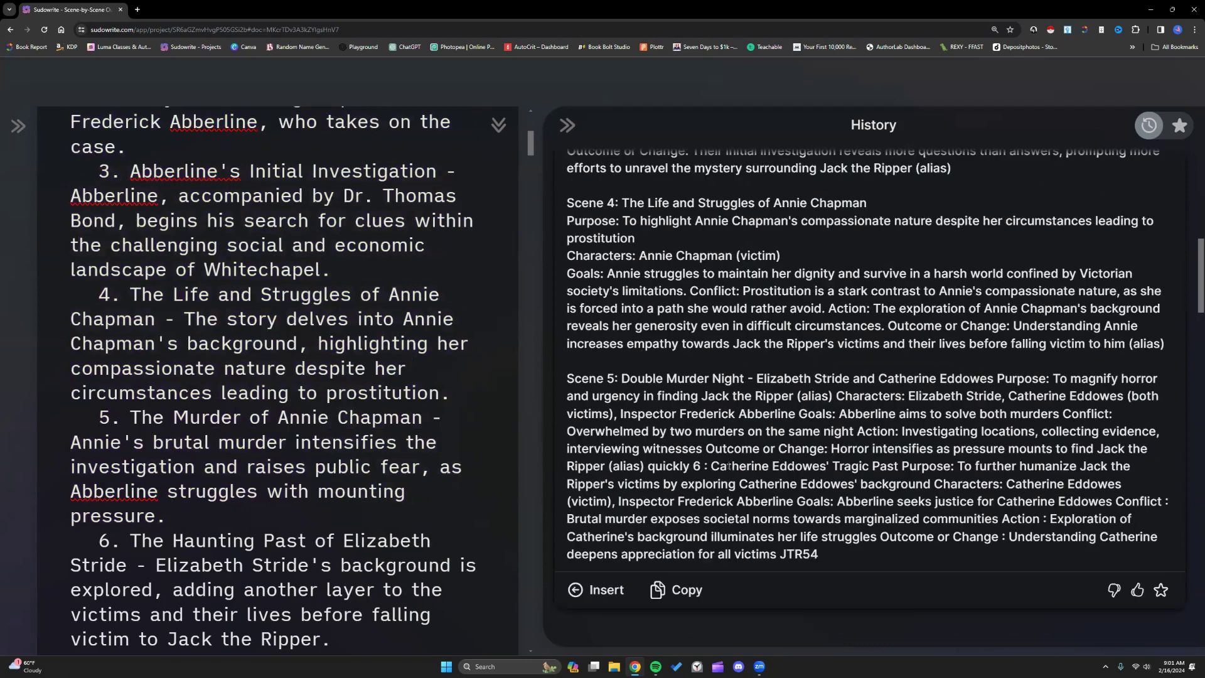
{"action": "left_click_drag", "start_coordinate": [693, 466], "coordinate": [847, 560]}
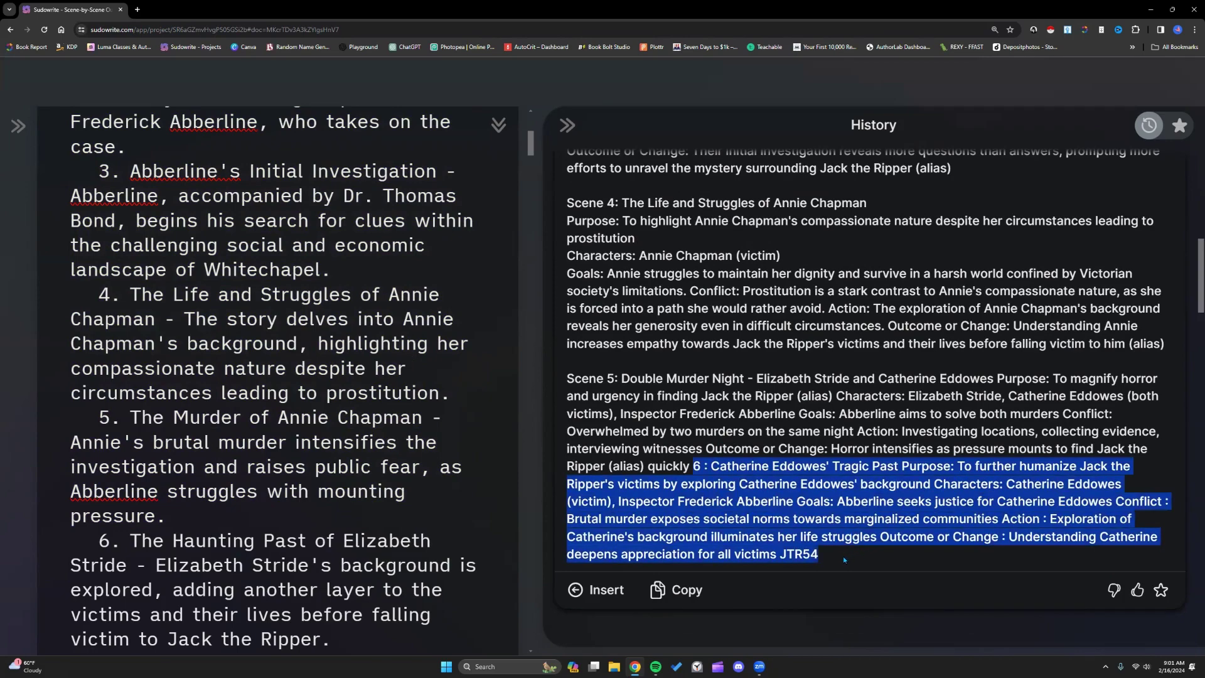
{"action": "left_click", "coordinate": [748, 444]}
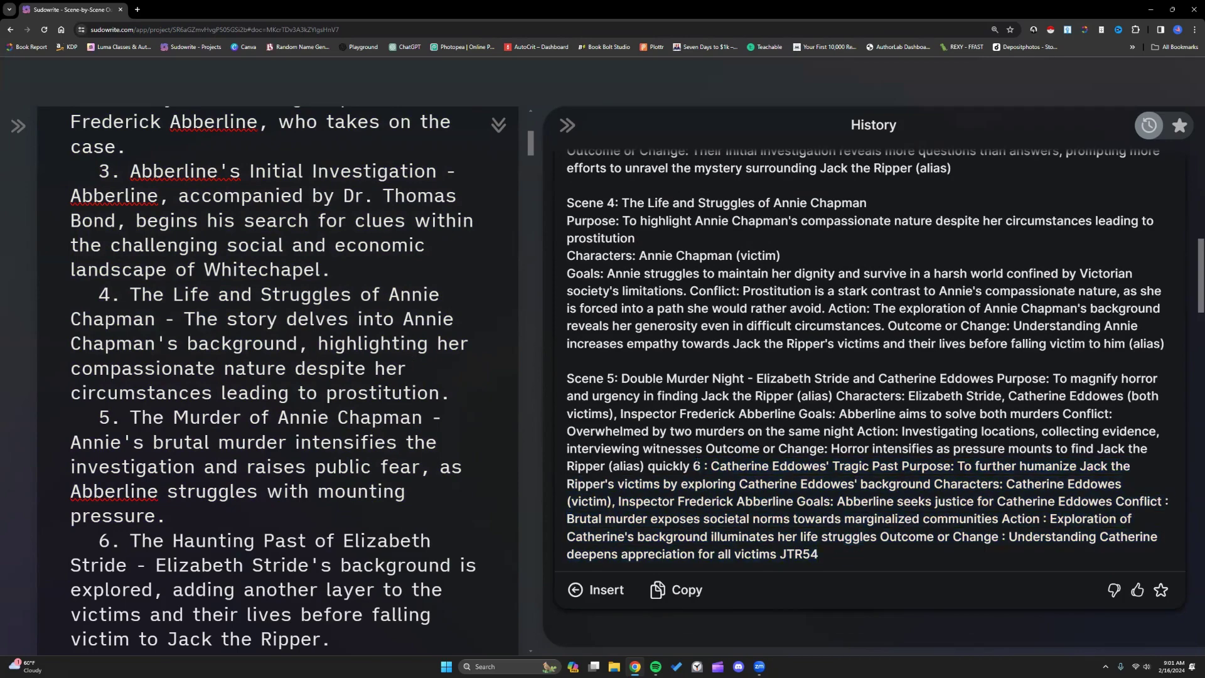
{"action": "scroll", "coordinate": [693, 463], "scroll_direction": "up", "scroll_amount": 3}
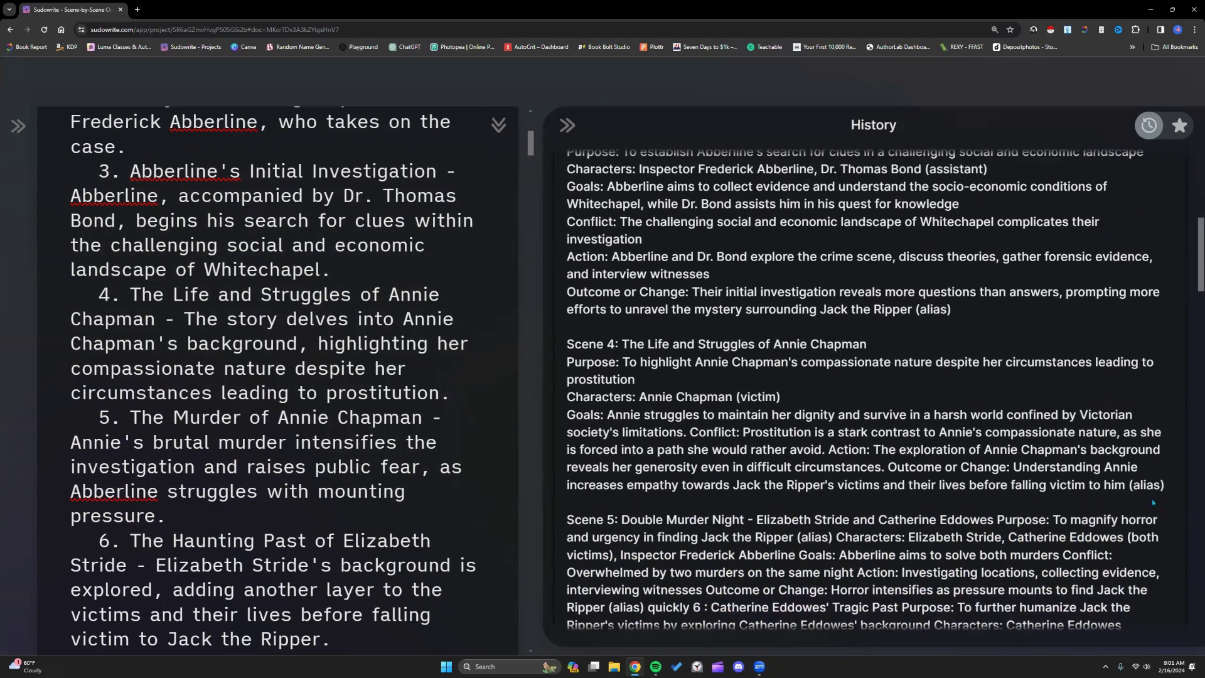
Highlight the Scene 3 and Scene 4 breakdown in the Beat Sheet Step 2 result, and its heading.
{"action": "left_click_drag", "start_coordinate": [1176, 486], "coordinate": [584, 187]}
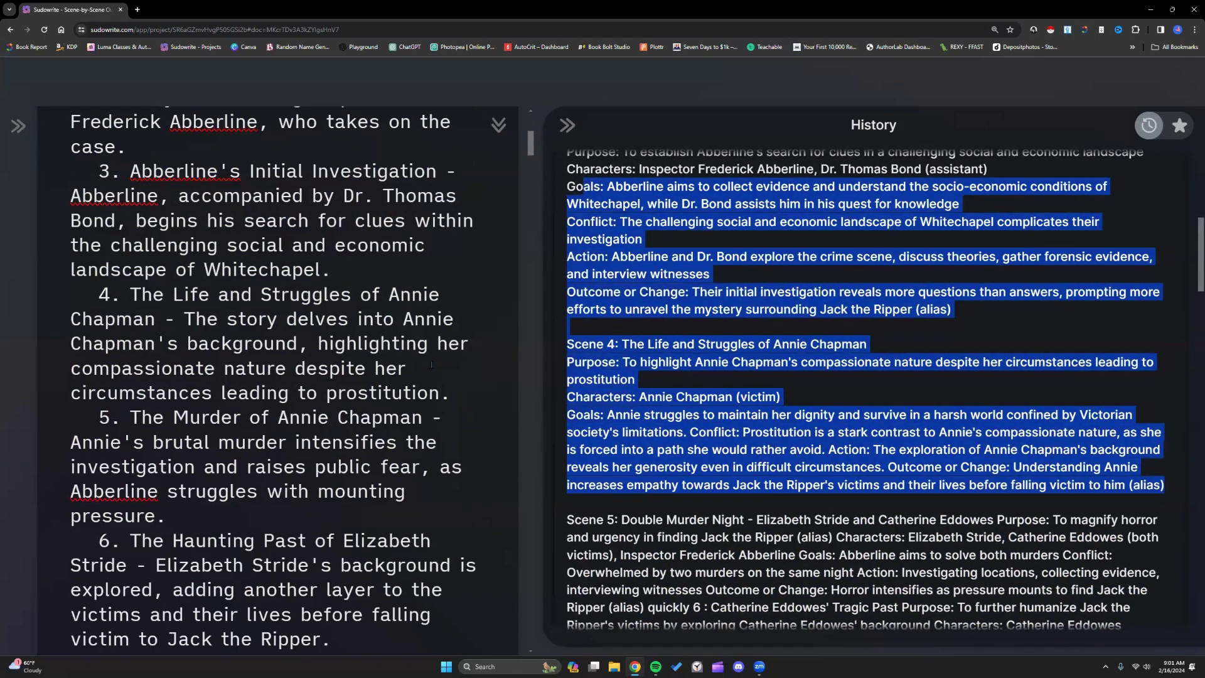
{"action": "scroll", "coordinate": [586, 174], "scroll_direction": "up", "scroll_amount": 5}
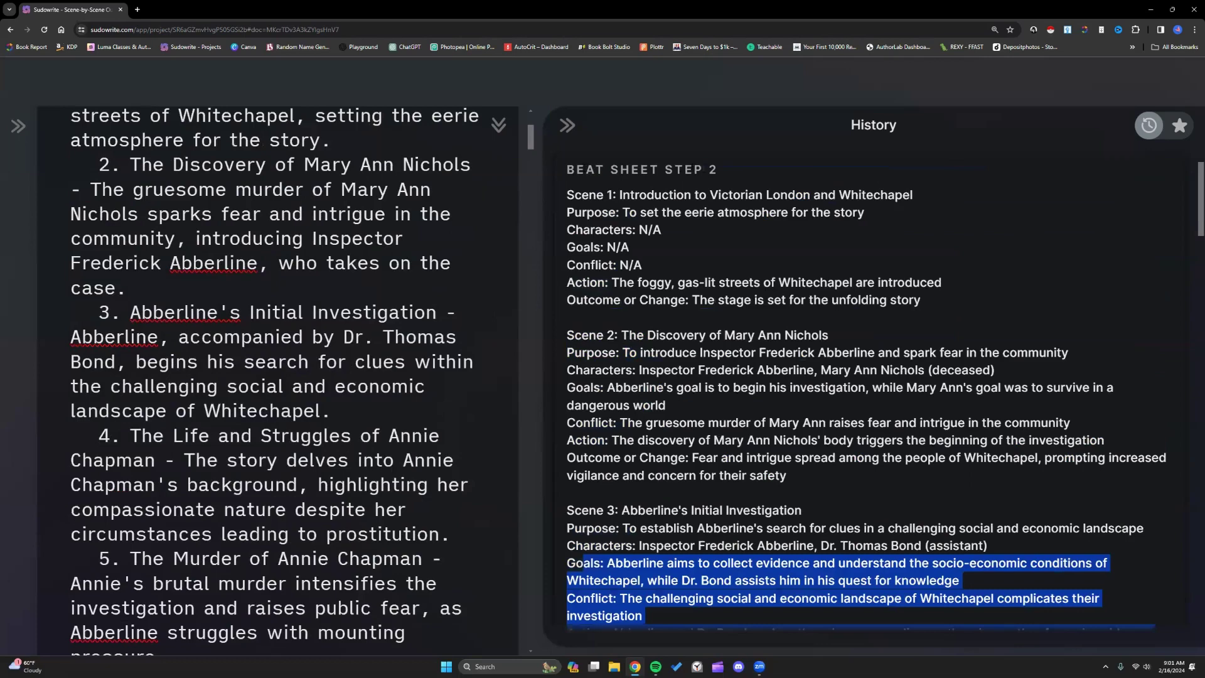
{"action": "left_click_drag", "start_coordinate": [586, 171], "coordinate": [719, 170]}
{"action": "scroll", "coordinate": [99, 248], "scroll_direction": "up", "scroll_amount": 3}
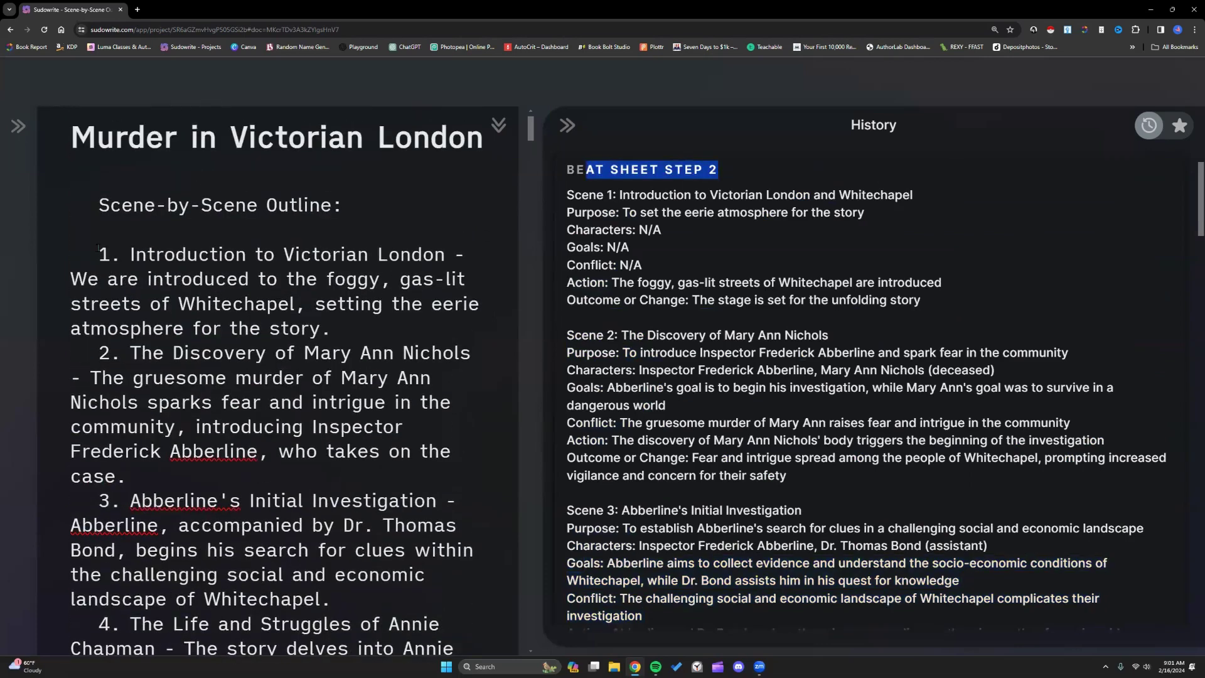
Highlight scenes 1 to 4 of the document's outline and compare them with the Beat Sheet Step 2 scene breakdowns.
{"action": "left_click", "coordinate": [99, 250]}
{"action": "left_click_drag", "start_coordinate": [98, 249], "coordinate": [452, 494]}
{"action": "scroll", "coordinate": [119, 295], "scroll_direction": "down", "scroll_amount": 4}
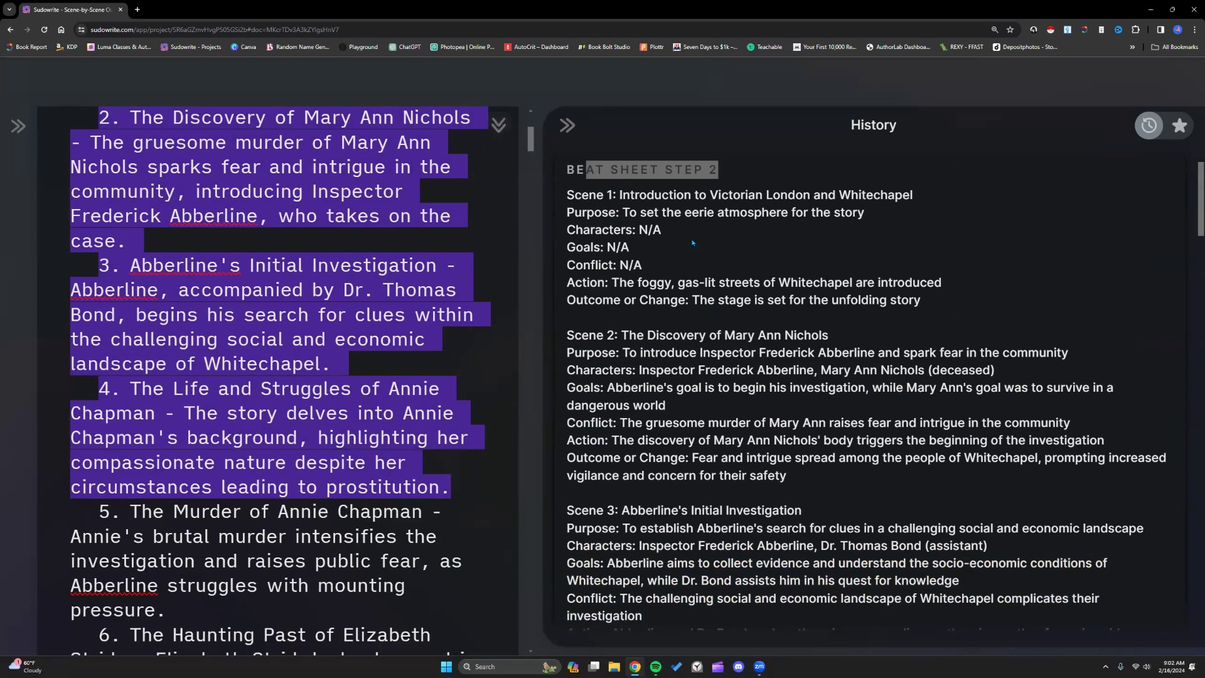
{"action": "scroll", "coordinate": [687, 317], "scroll_direction": "down", "scroll_amount": 3}
{"action": "scroll", "coordinate": [687, 317], "scroll_direction": "down", "scroll_amount": 3}
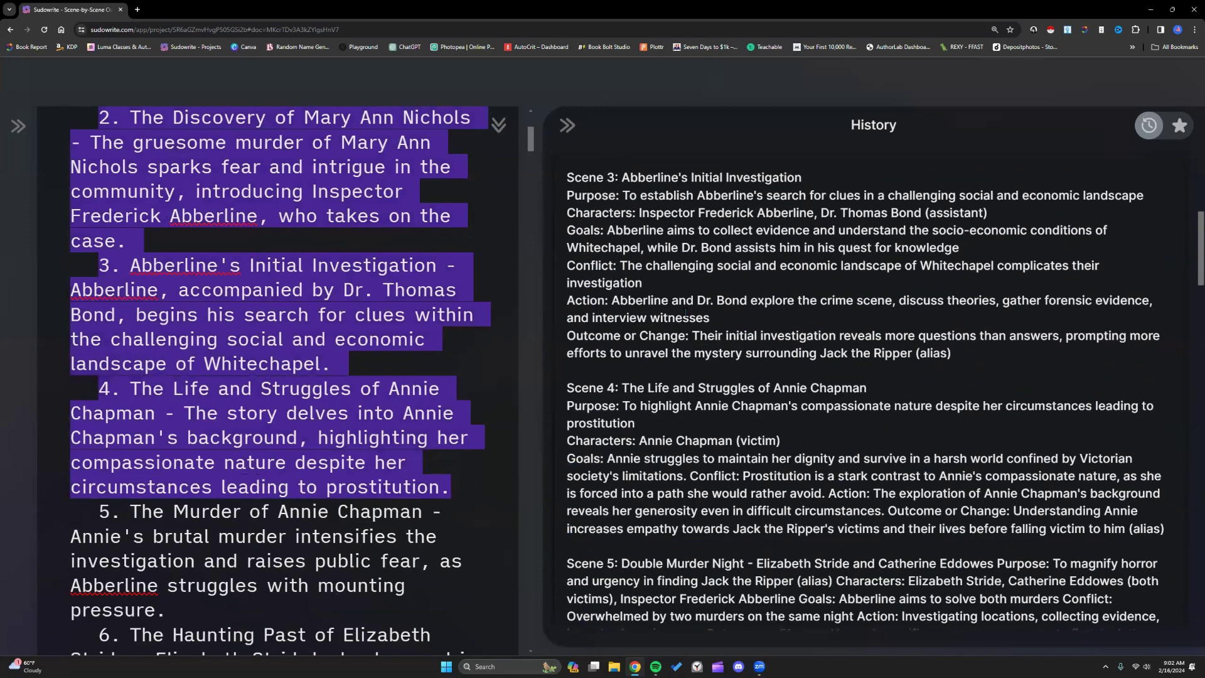
{"action": "scroll", "coordinate": [685, 312], "scroll_direction": "up", "scroll_amount": 6}
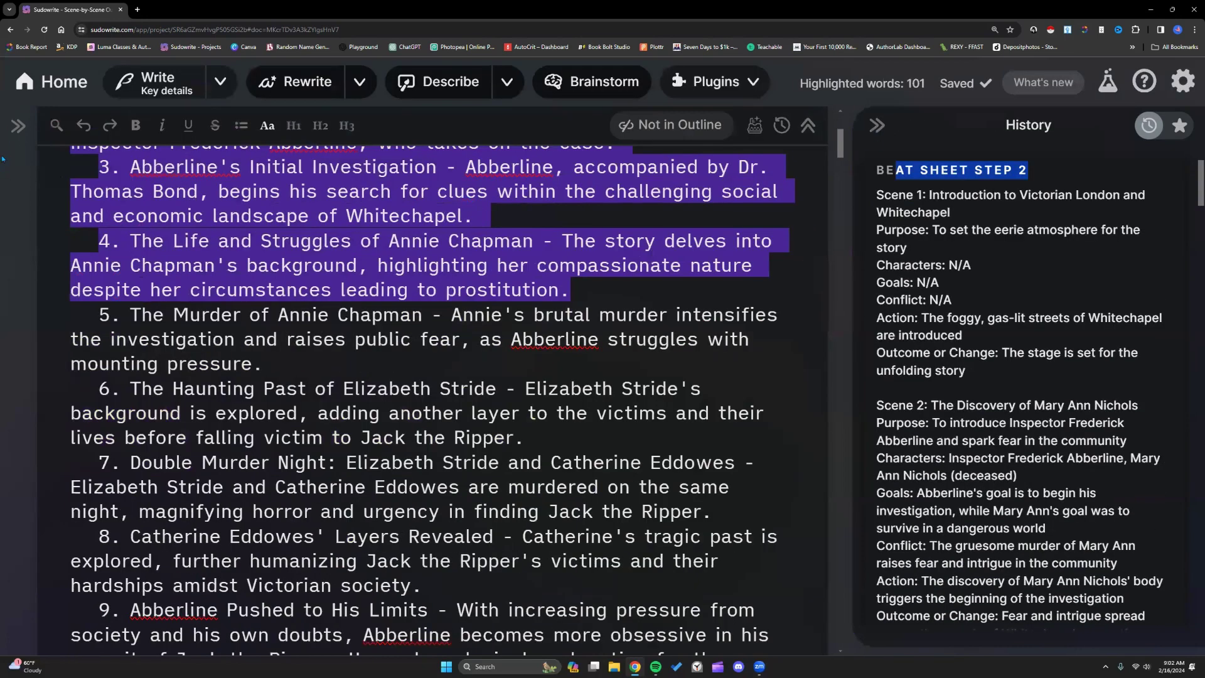
Show the project's document list and highlight Scene 1's outcome, "The stage is set for the unfolding story", in the Beat Sheet Step 2 result.
{"action": "left_click", "coordinate": [18, 126]}
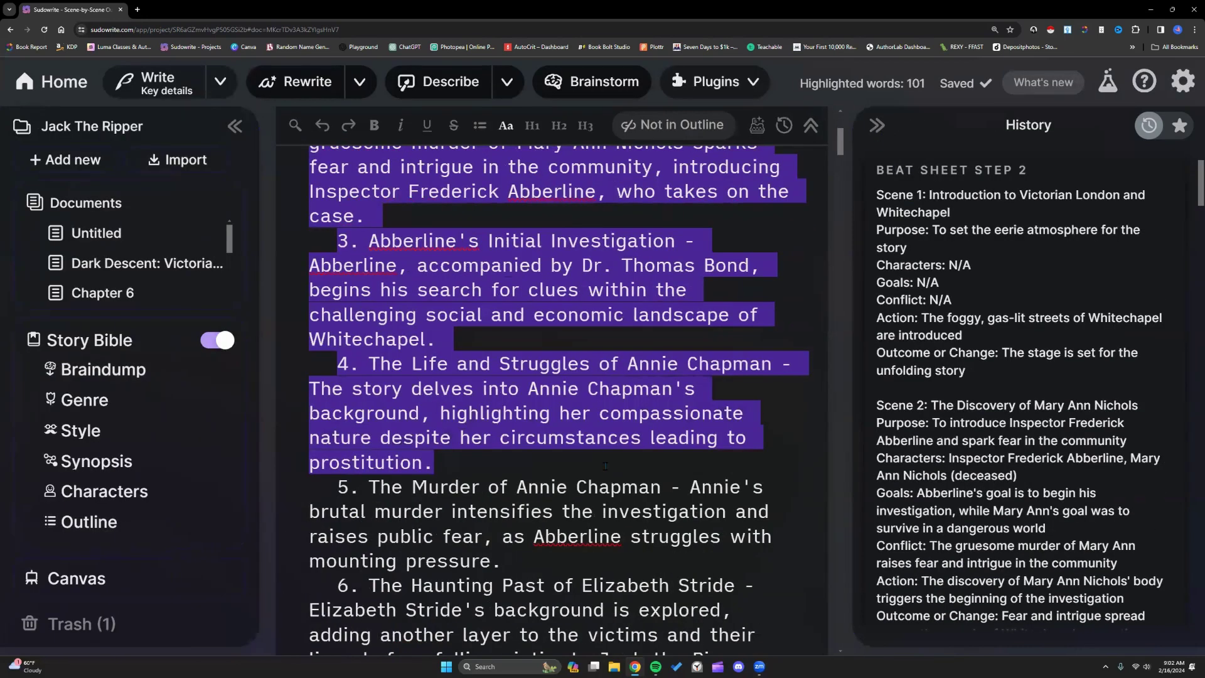
{"action": "key", "text": "Right"}
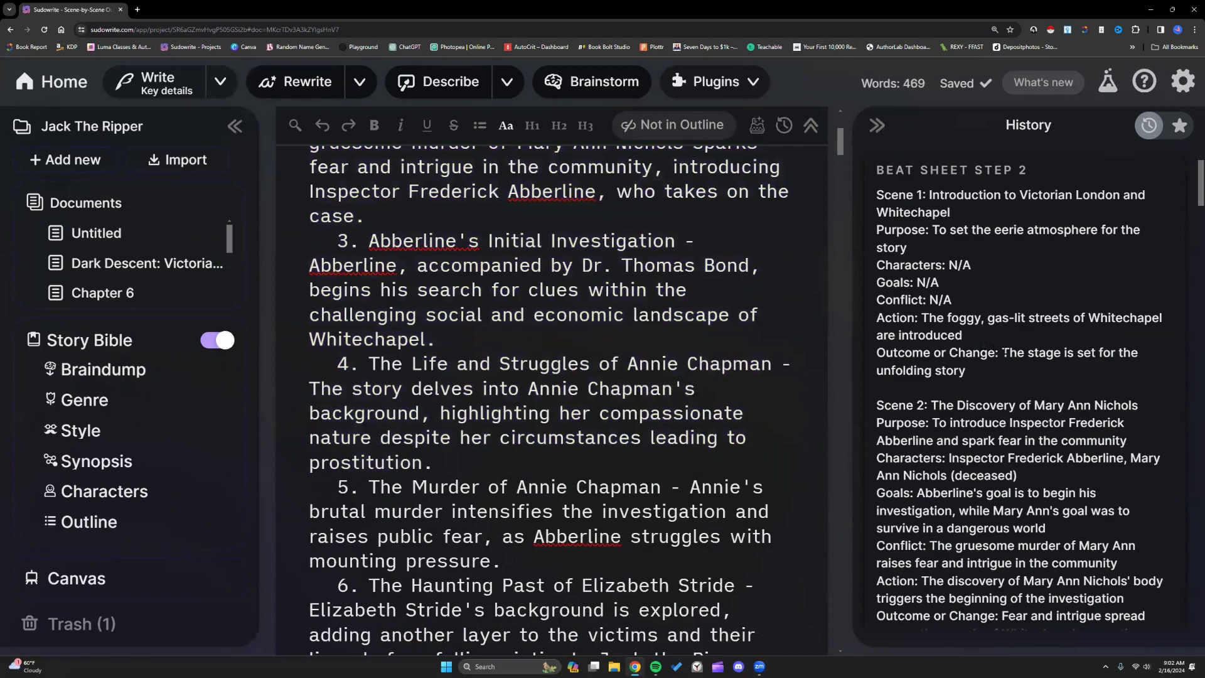
{"action": "scroll", "coordinate": [885, 278], "scroll_direction": "up", "scroll_amount": 2}
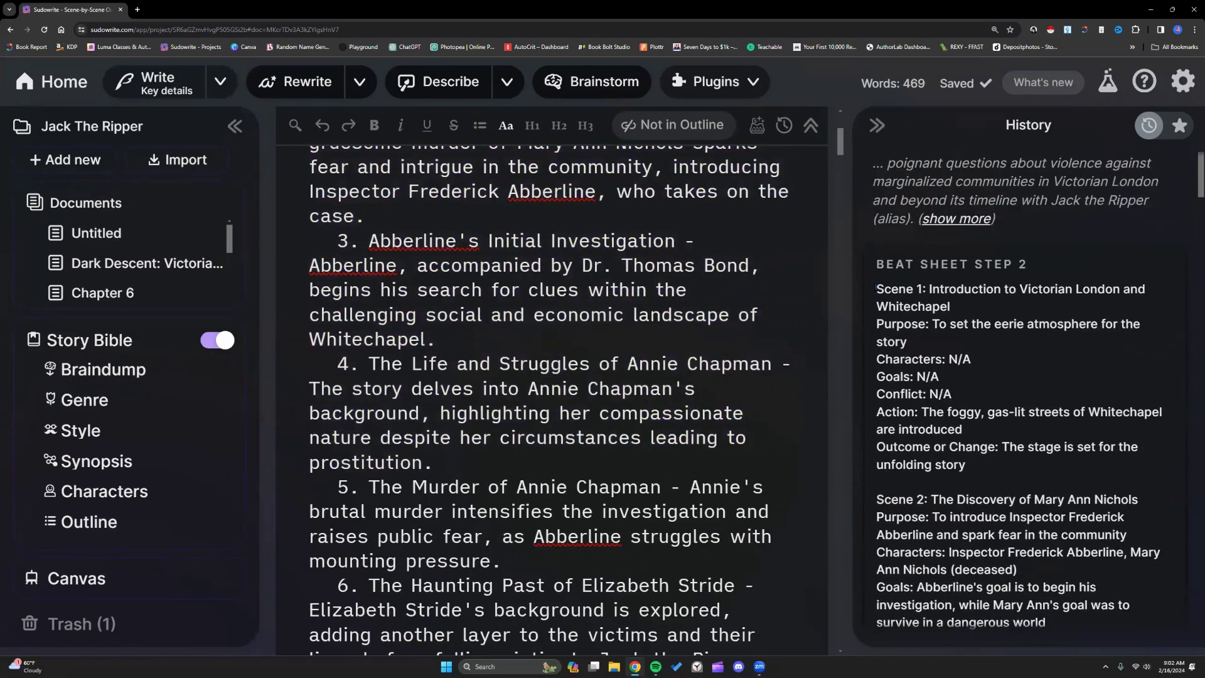
{"action": "left_click_drag", "start_coordinate": [877, 287], "coordinate": [1061, 465]}
{"action": "left_click", "coordinate": [1007, 439]}
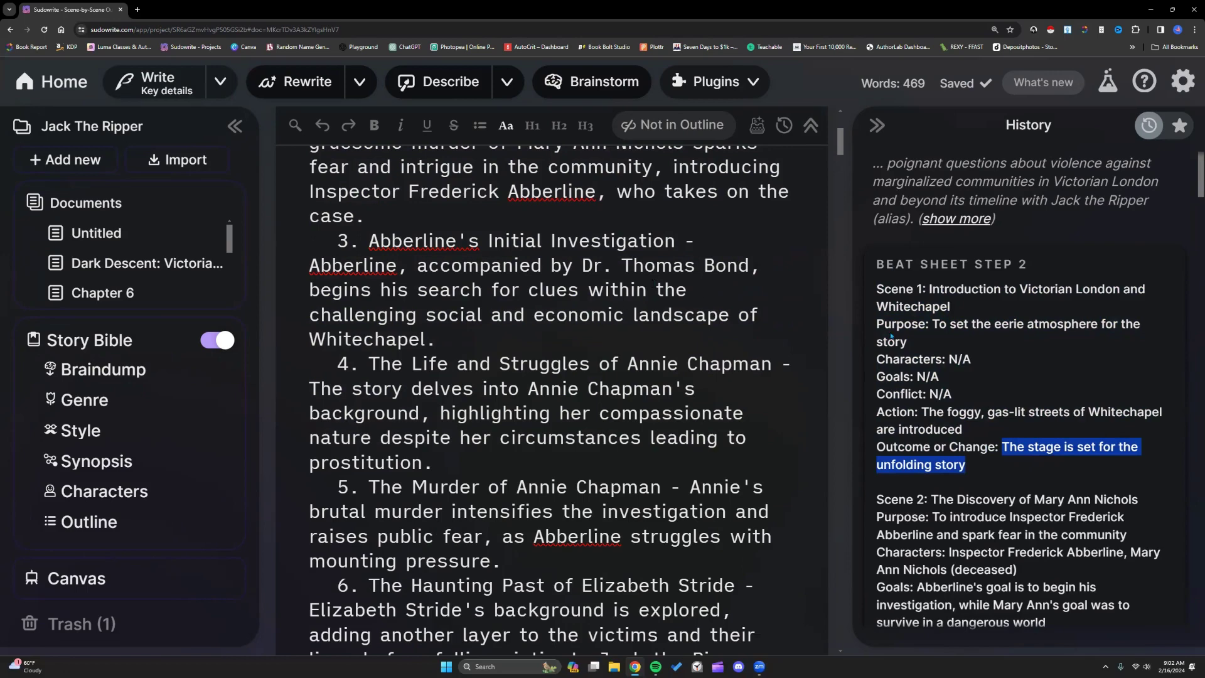
{"action": "scroll", "coordinate": [983, 439], "scroll_direction": "down", "scroll_amount": 1}
{"action": "left_click", "coordinate": [877, 197]}
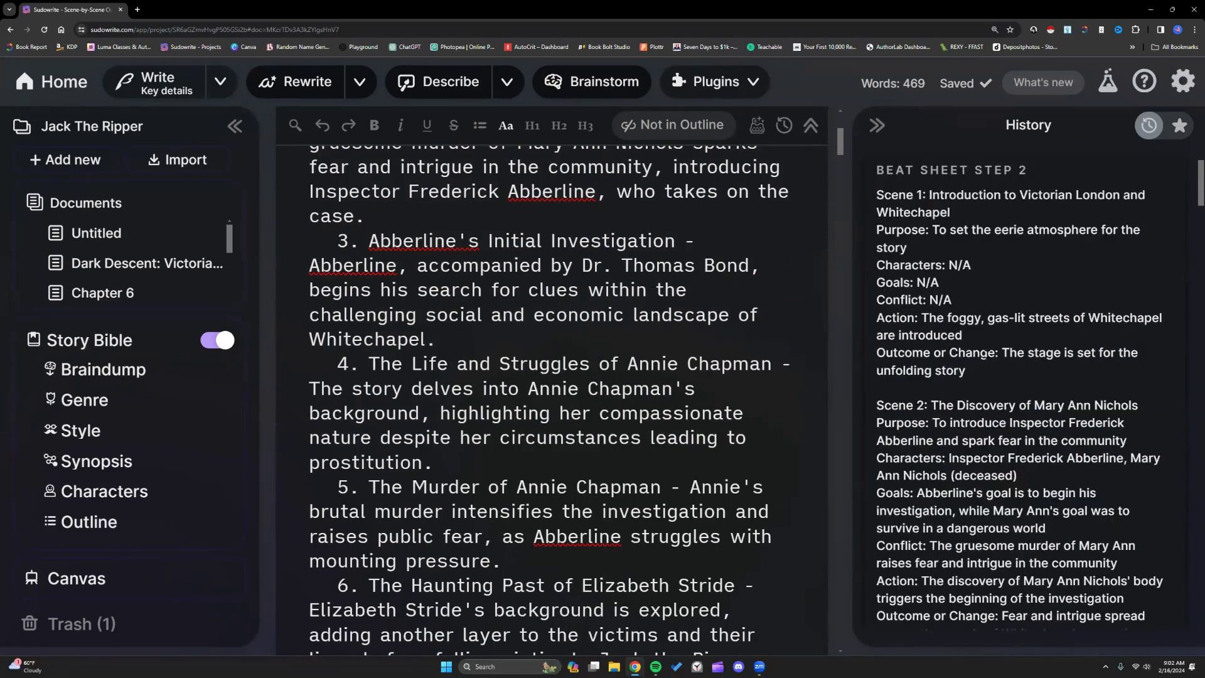
{"action": "left_click_drag", "start_coordinate": [1005, 353], "coordinate": [1052, 369]}
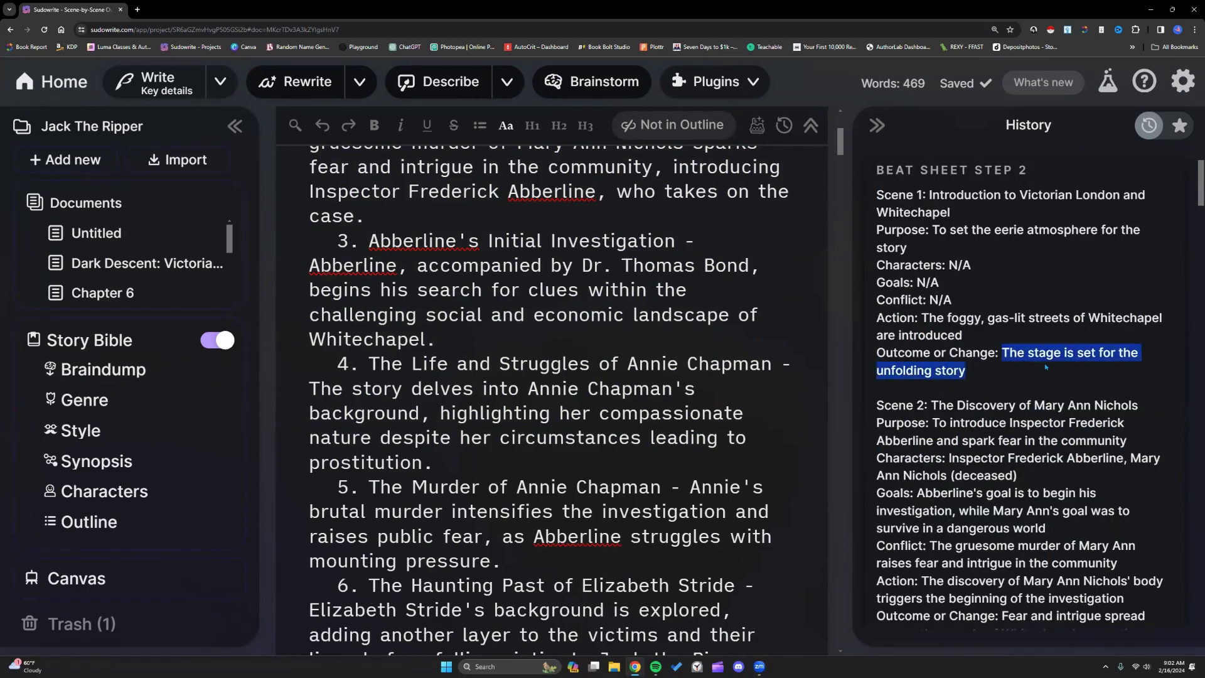
{"action": "left_click", "coordinate": [977, 368]}
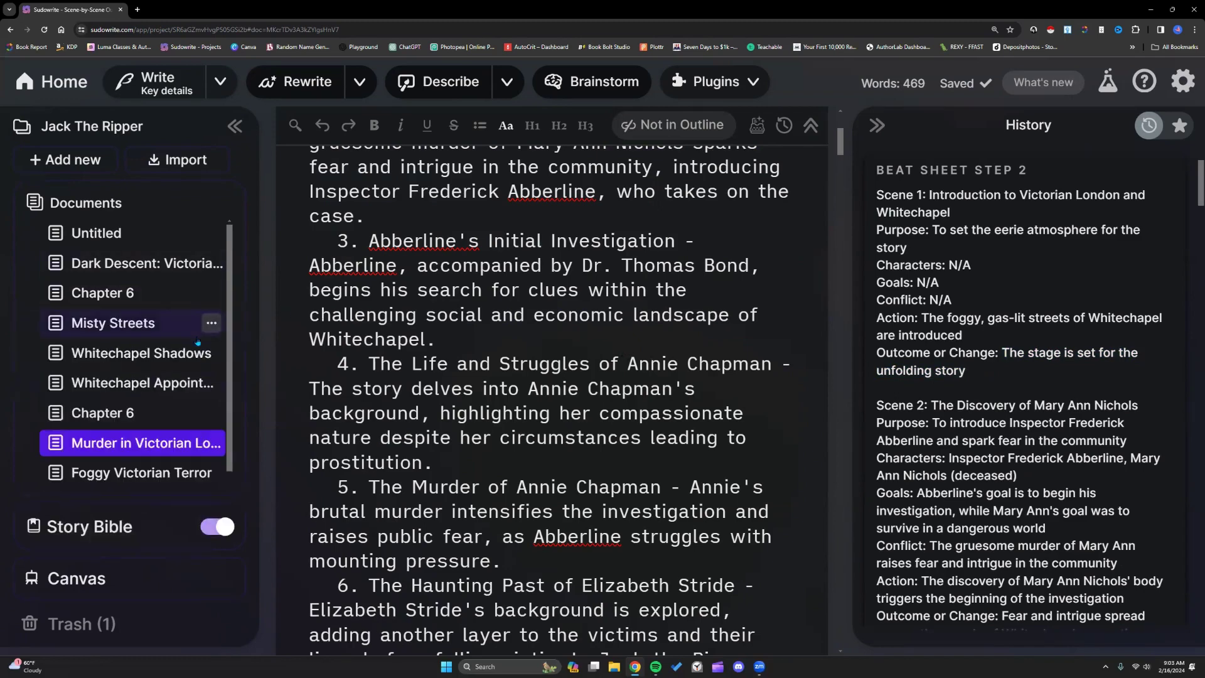
Highlight the whole Scene 1 breakdown in Beat Sheet Step 2, and open the Foggy Victorian Terror document to view its draft.
{"action": "left_click_drag", "start_coordinate": [877, 194], "coordinate": [981, 373]}
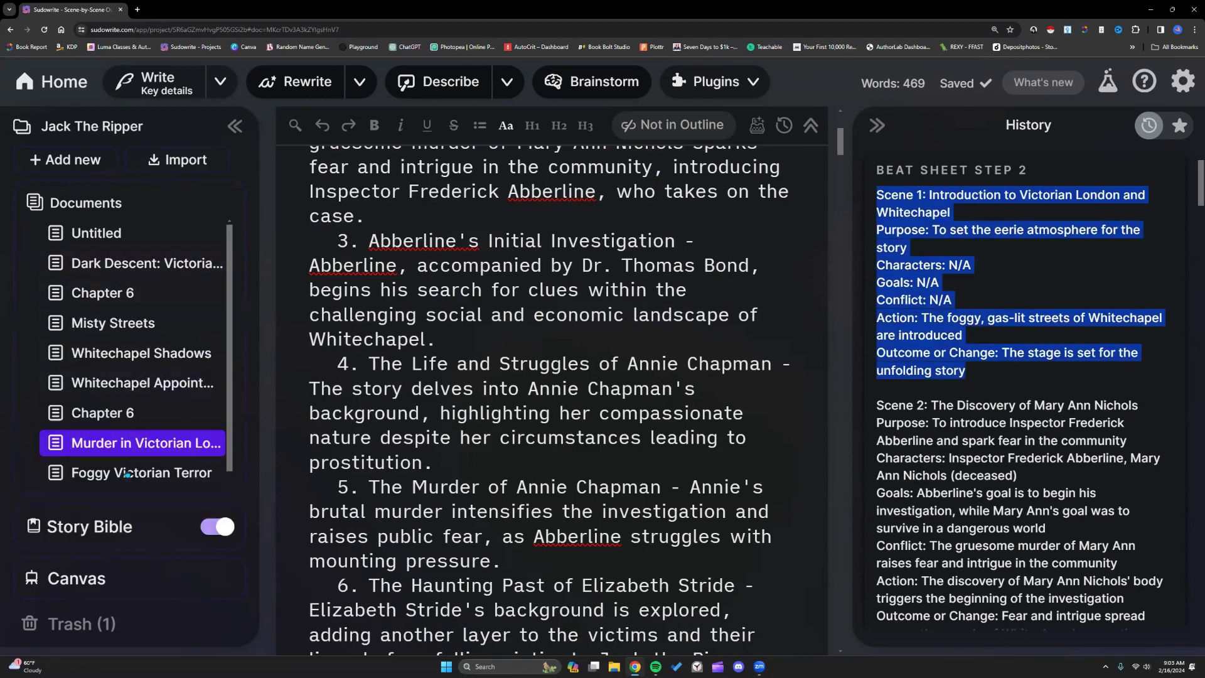
{"action": "left_click", "coordinate": [125, 476]}
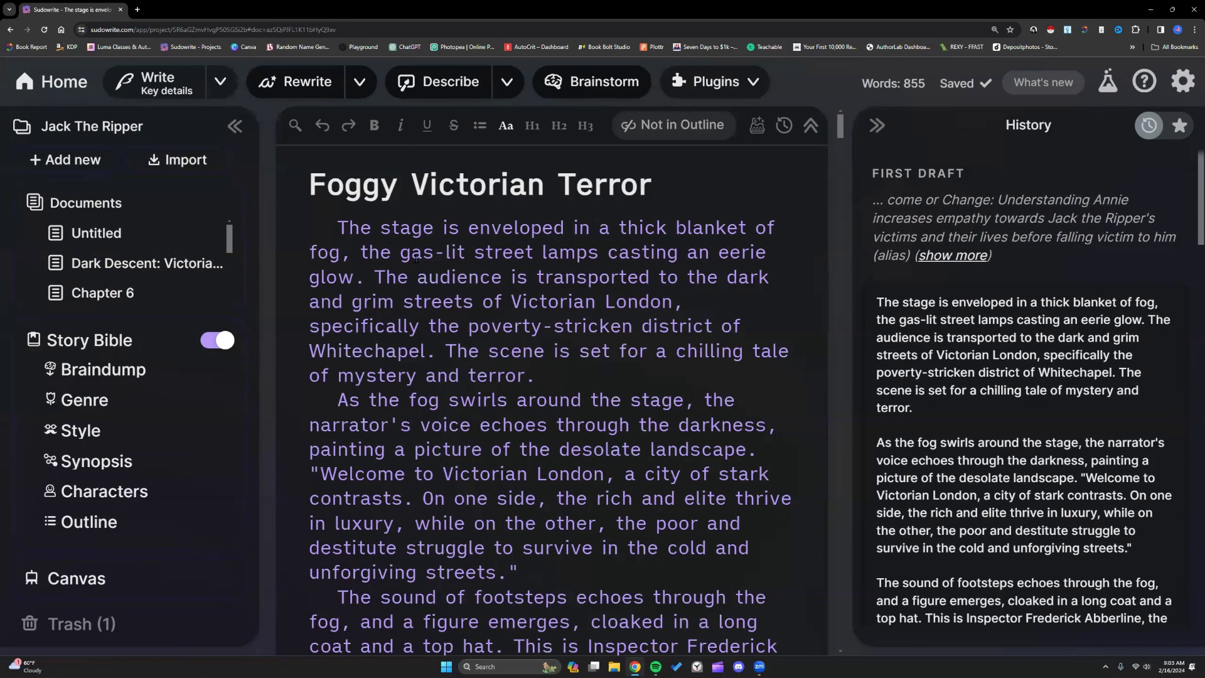
{"action": "scroll", "coordinate": [416, 258], "scroll_direction": "down", "scroll_amount": 4}
{"action": "scroll", "coordinate": [412, 256], "scroll_direction": "up", "scroll_amount": 4}
{"action": "mouse_move", "coordinate": [151, 295]}
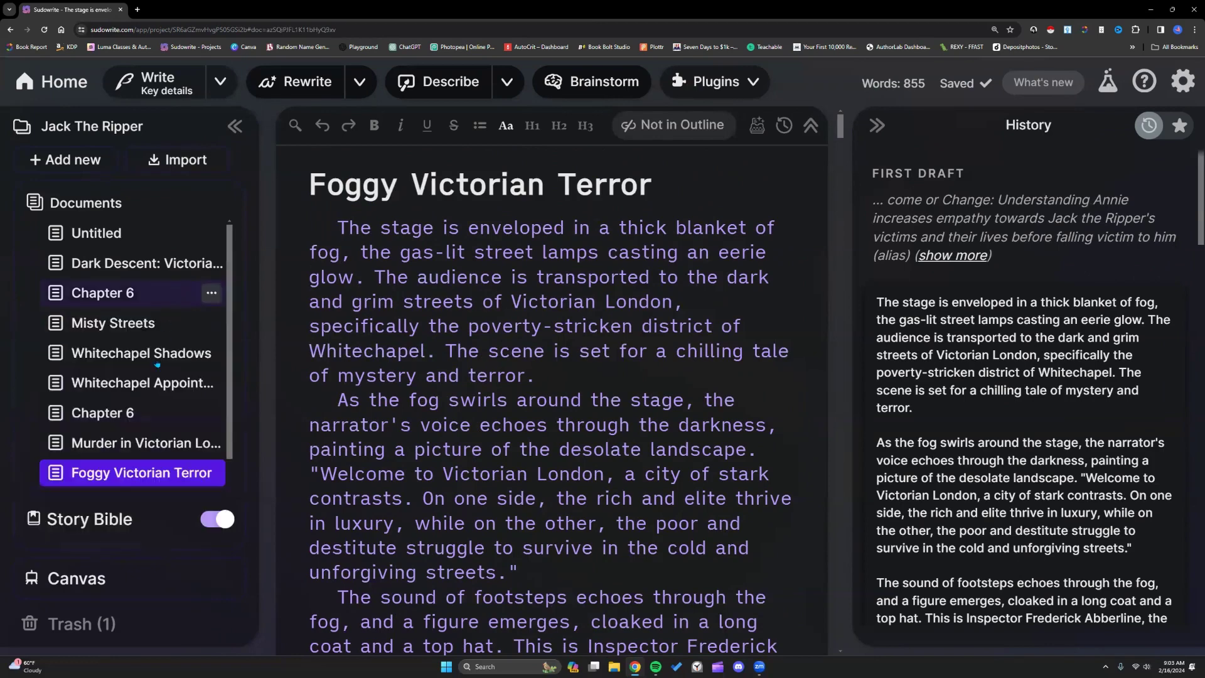
Return to the Murder in Victorian London document and open its Beat Sheet Step 1 result, highlighting the outline's first scenes.
{"action": "left_click", "coordinate": [141, 444]}
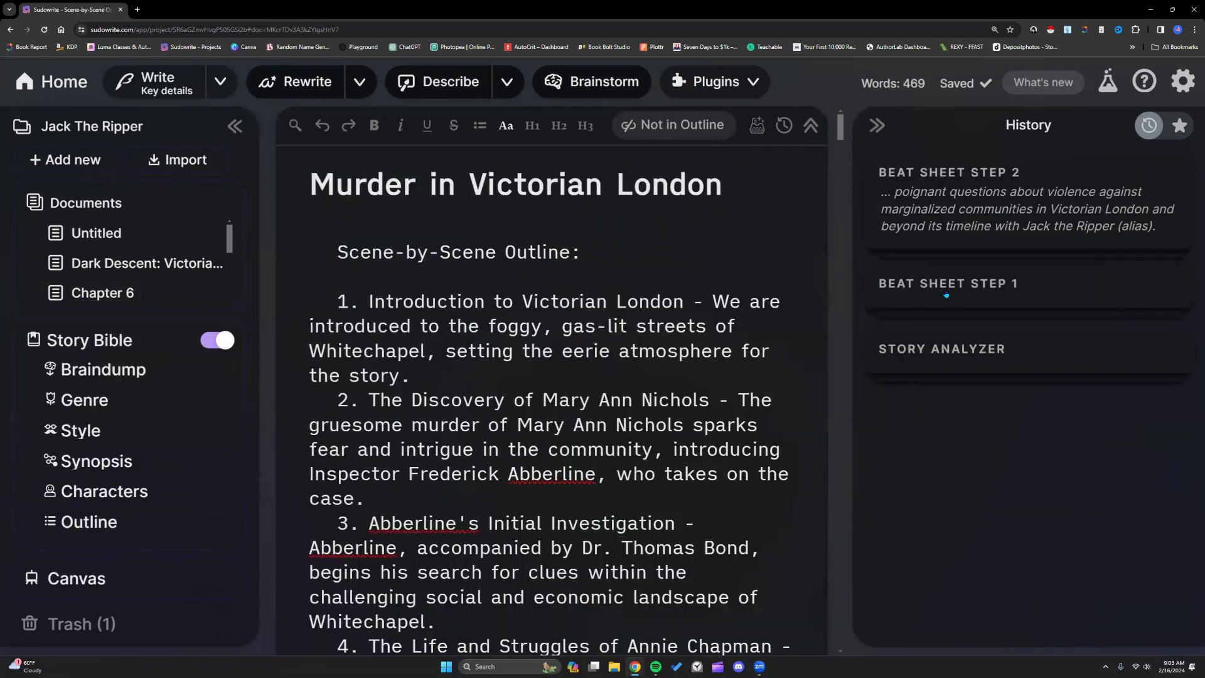
{"action": "left_click", "coordinate": [965, 295]}
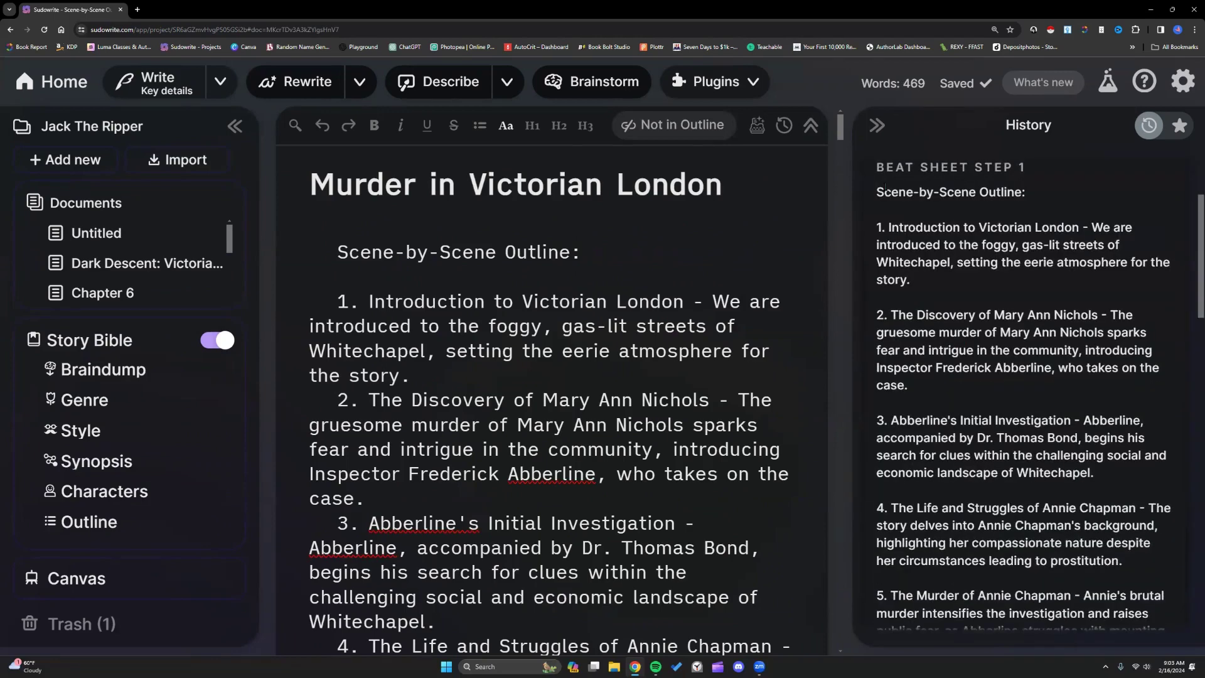
{"action": "left_click_drag", "start_coordinate": [882, 192], "coordinate": [1034, 435]}
{"action": "scroll", "coordinate": [1034, 435], "scroll_direction": "up", "scroll_amount": 3}
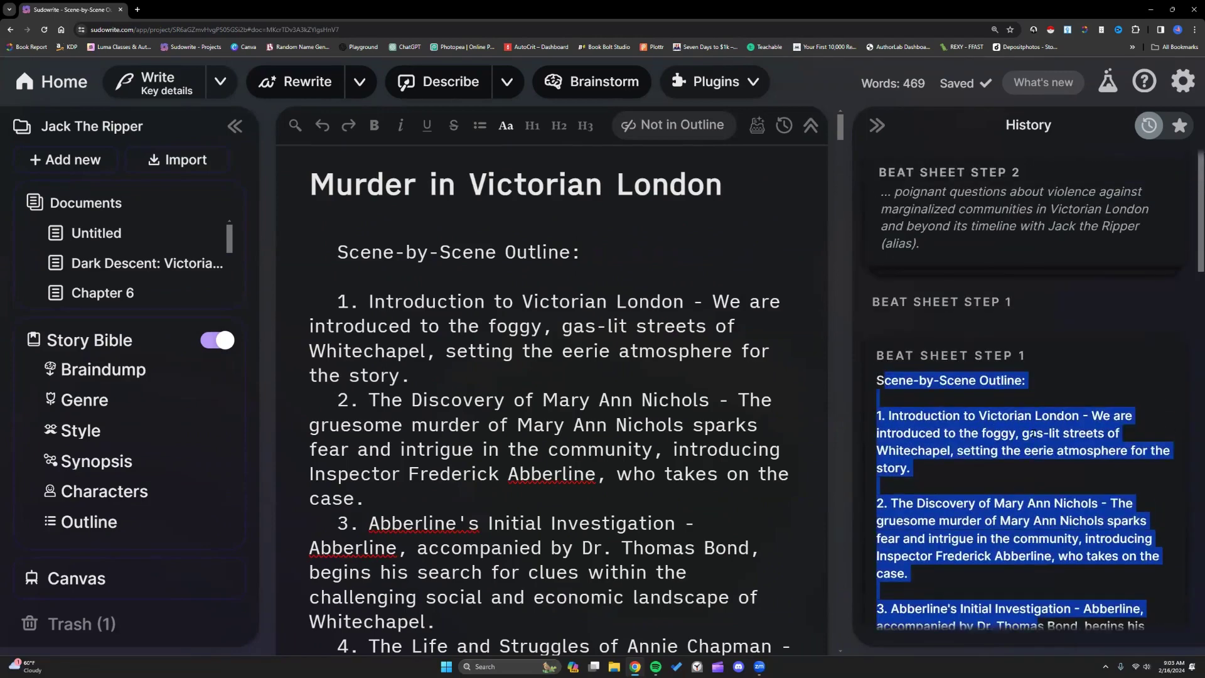
Open the Beat Sheet Step 2 result again and highlight its Scene 1 breakdown.
{"action": "left_click", "coordinate": [959, 215]}
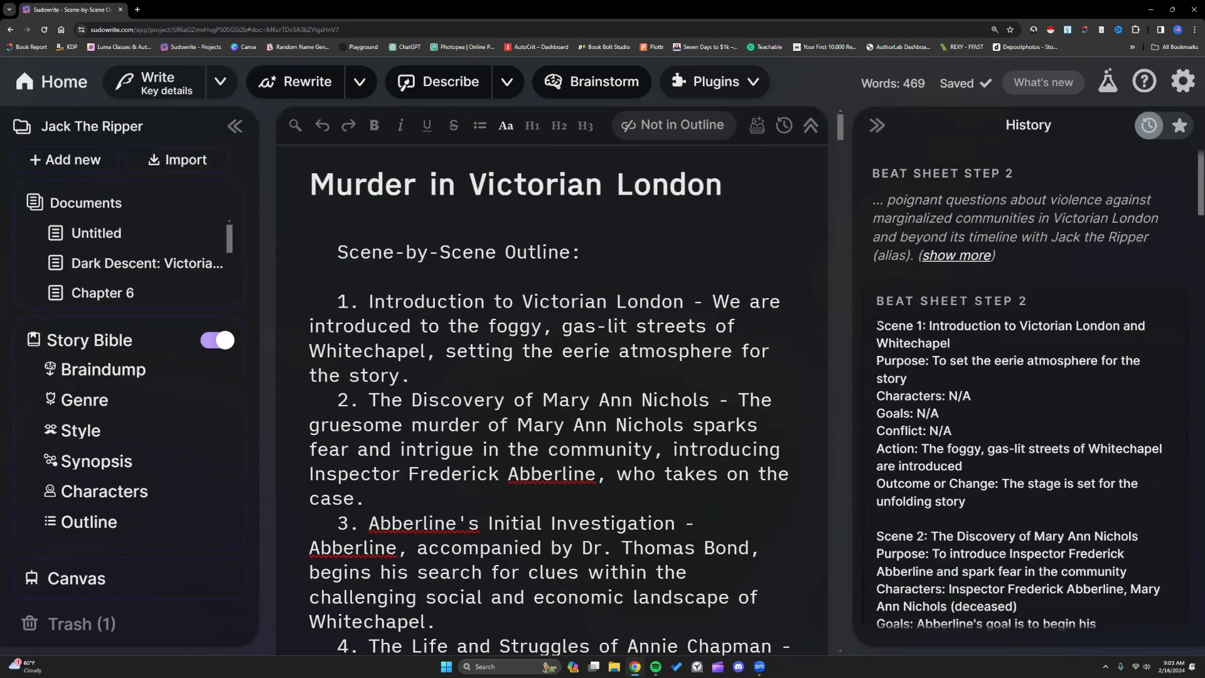
{"action": "left_click_drag", "start_coordinate": [877, 326], "coordinate": [969, 505]}
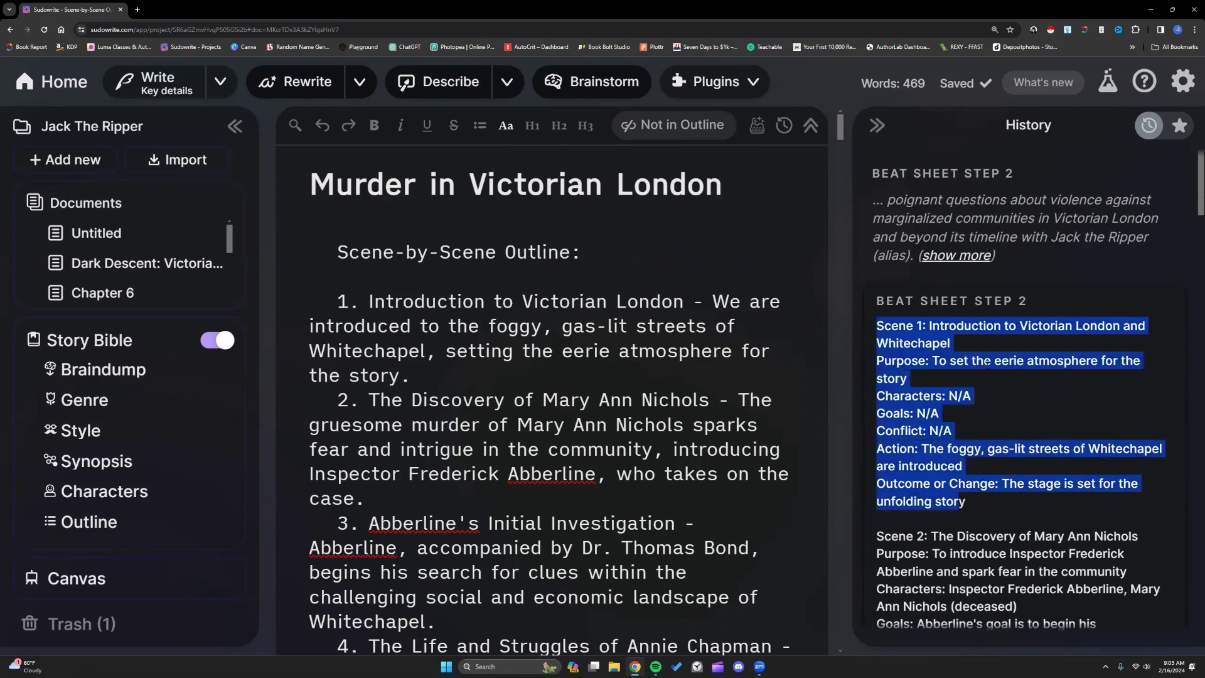
{"action": "left_click", "coordinate": [991, 384]}
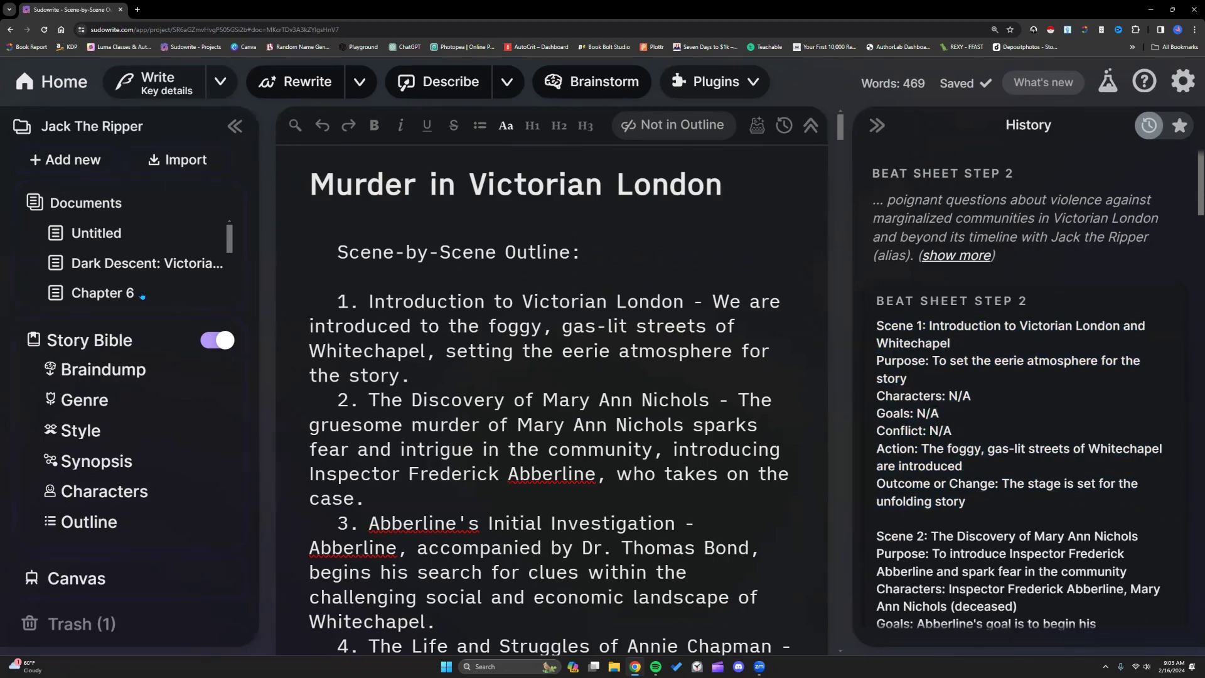
Open the Foggy Victorian Terror document, hide the History, and read the draft, highlighting "The stage" in its opening sentence.
{"action": "left_click", "coordinate": [113, 439]}
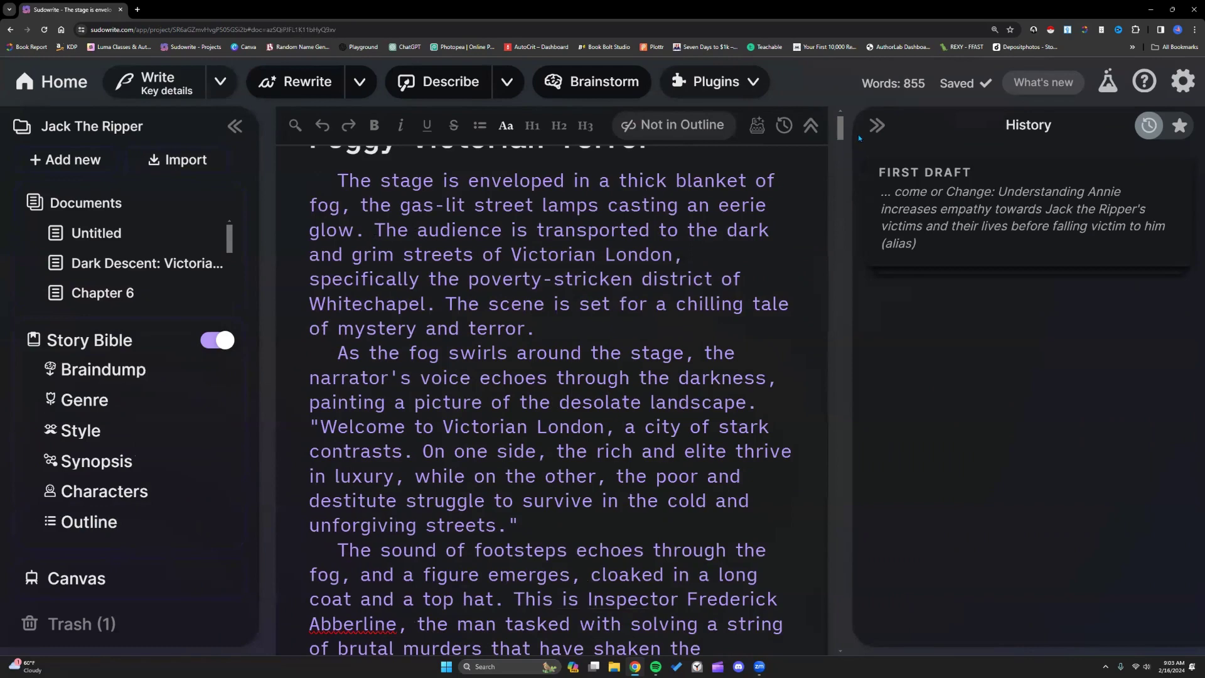
{"action": "left_click", "coordinate": [876, 125]}
{"action": "left_click_drag", "start_coordinate": [337, 228], "coordinate": [434, 229]}
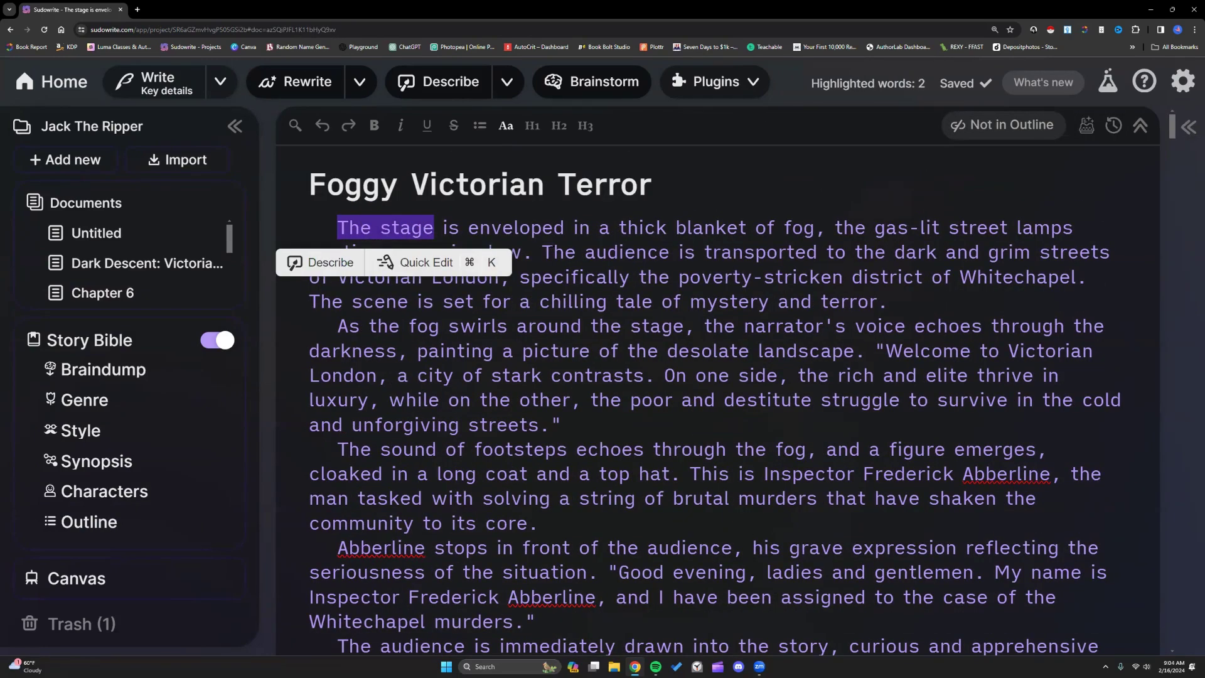
{"action": "left_click", "coordinate": [547, 251]}
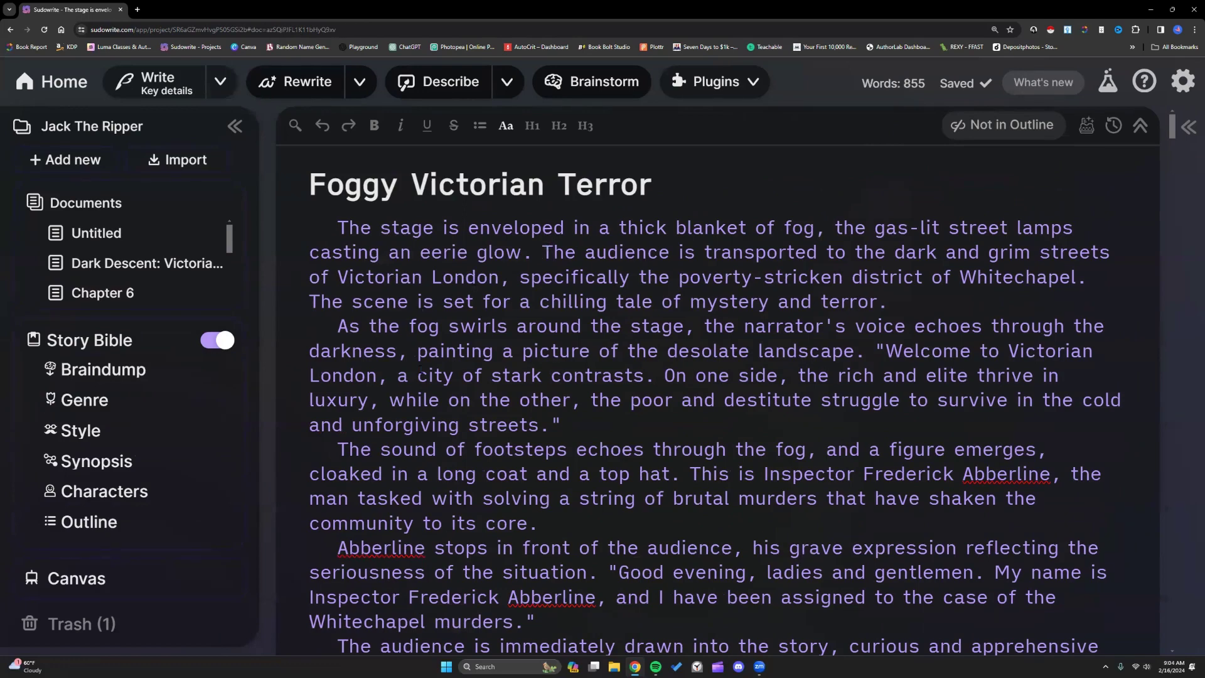
{"action": "scroll", "coordinate": [703, 447], "scroll_direction": "down", "scroll_amount": 3}
{"action": "scroll", "coordinate": [704, 447], "scroll_direction": "down", "scroll_amount": 2}
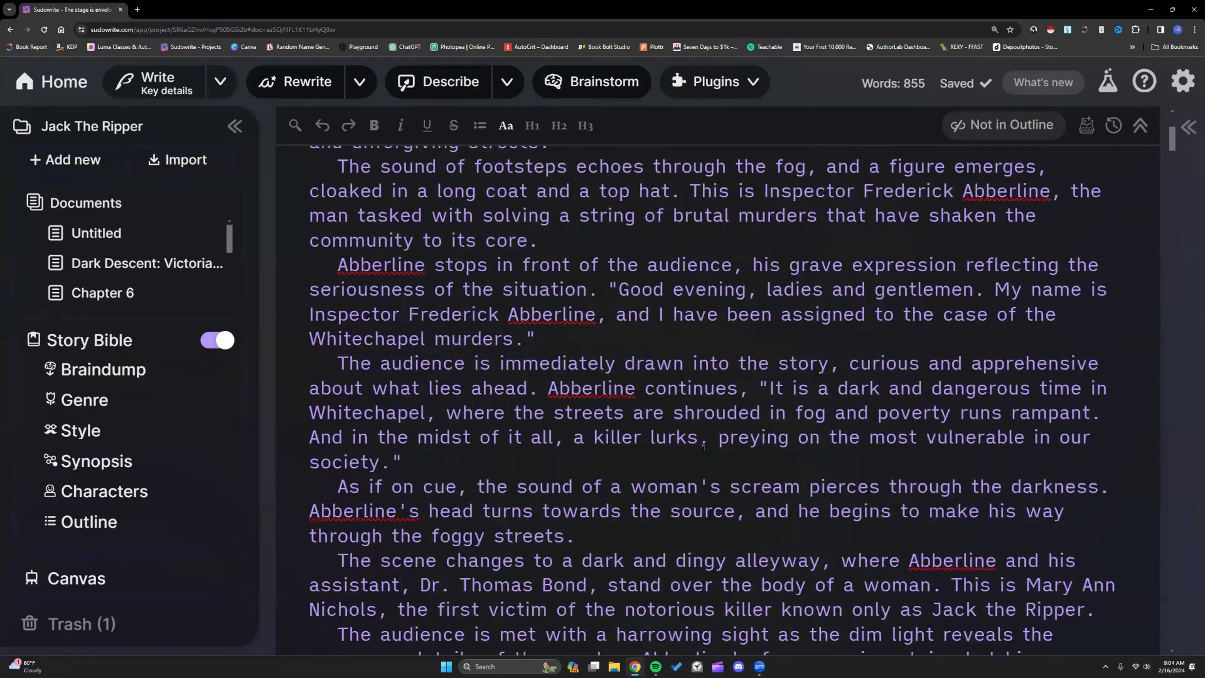
{"action": "scroll", "coordinate": [704, 447], "scroll_direction": "down", "scroll_amount": 3}
{"action": "scroll", "coordinate": [743, 330], "scroll_direction": "down", "scroll_amount": 5}
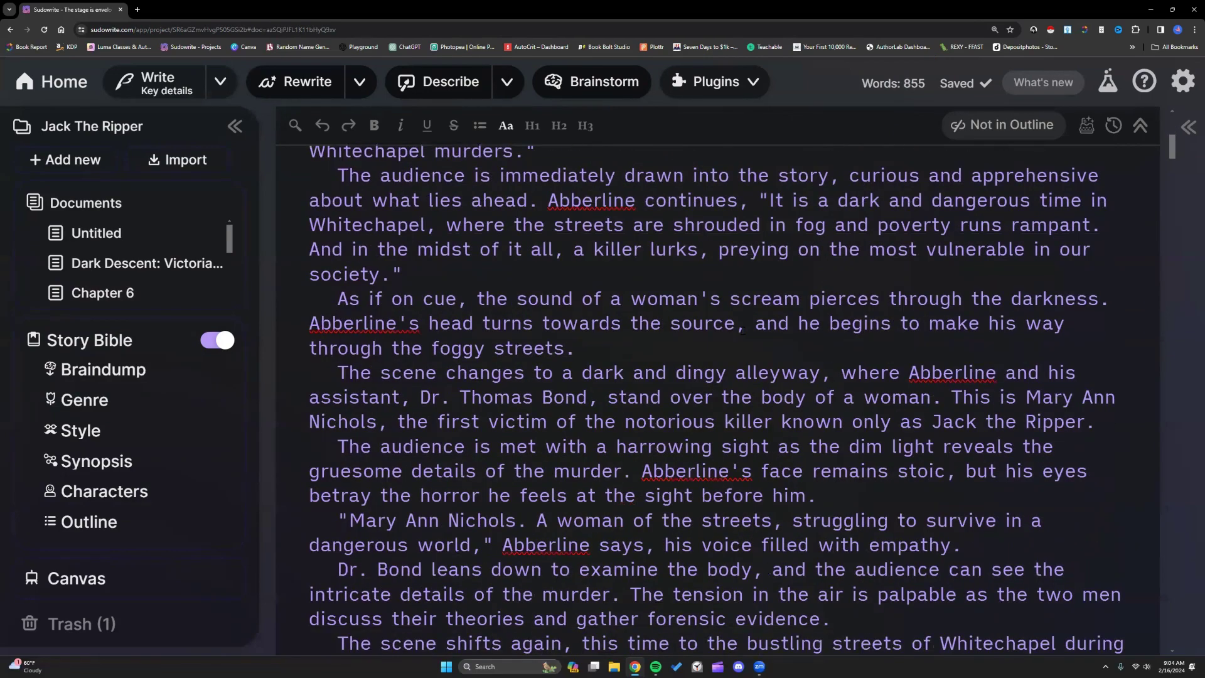
{"action": "scroll", "coordinate": [743, 330], "scroll_direction": "down", "scroll_amount": 3}
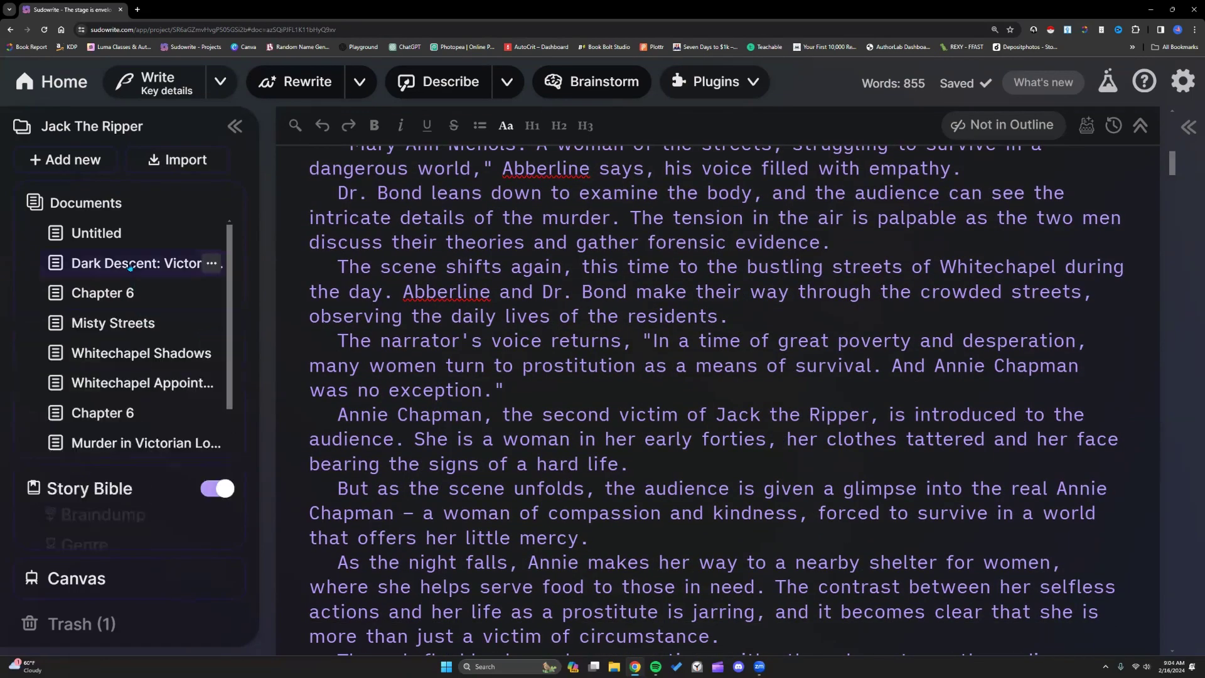
Open the "1 - 2" document and examine its Step 1: Beats text, highlighting "narrator's voice" and "audience".
{"action": "left_click", "coordinate": [135, 471]}
{"action": "scroll", "coordinate": [651, 337], "scroll_direction": "down", "scroll_amount": 1}
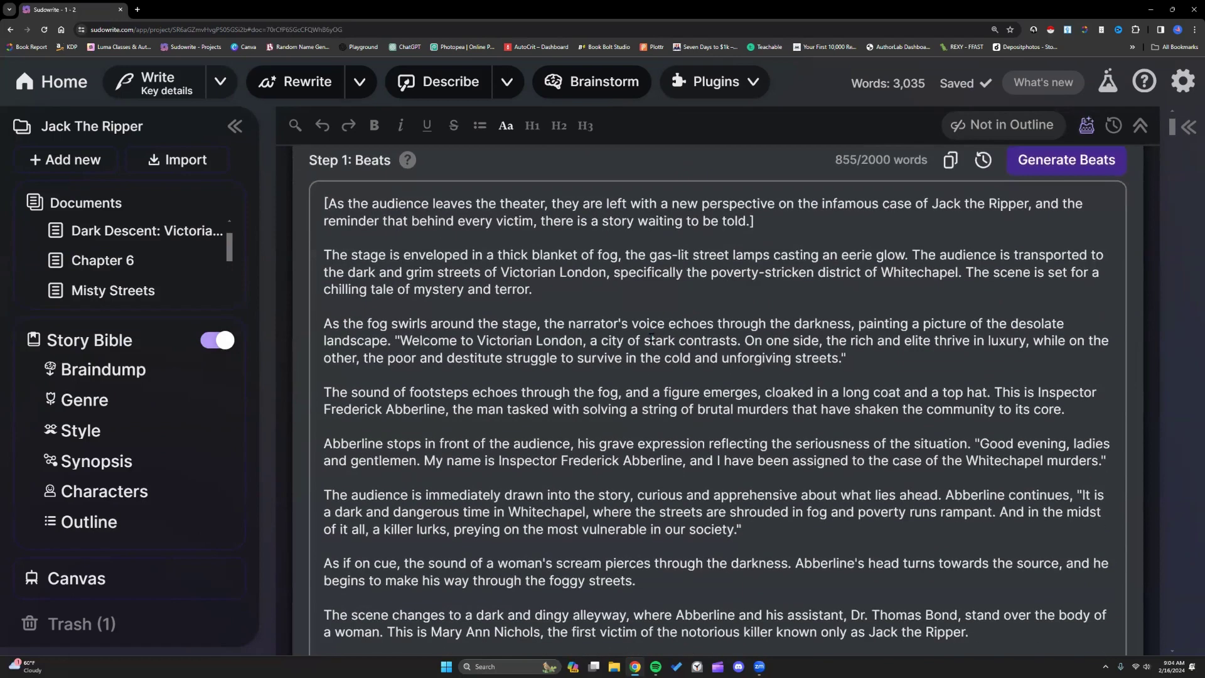
{"action": "scroll", "coordinate": [575, 397], "scroll_direction": "down", "scroll_amount": 1}
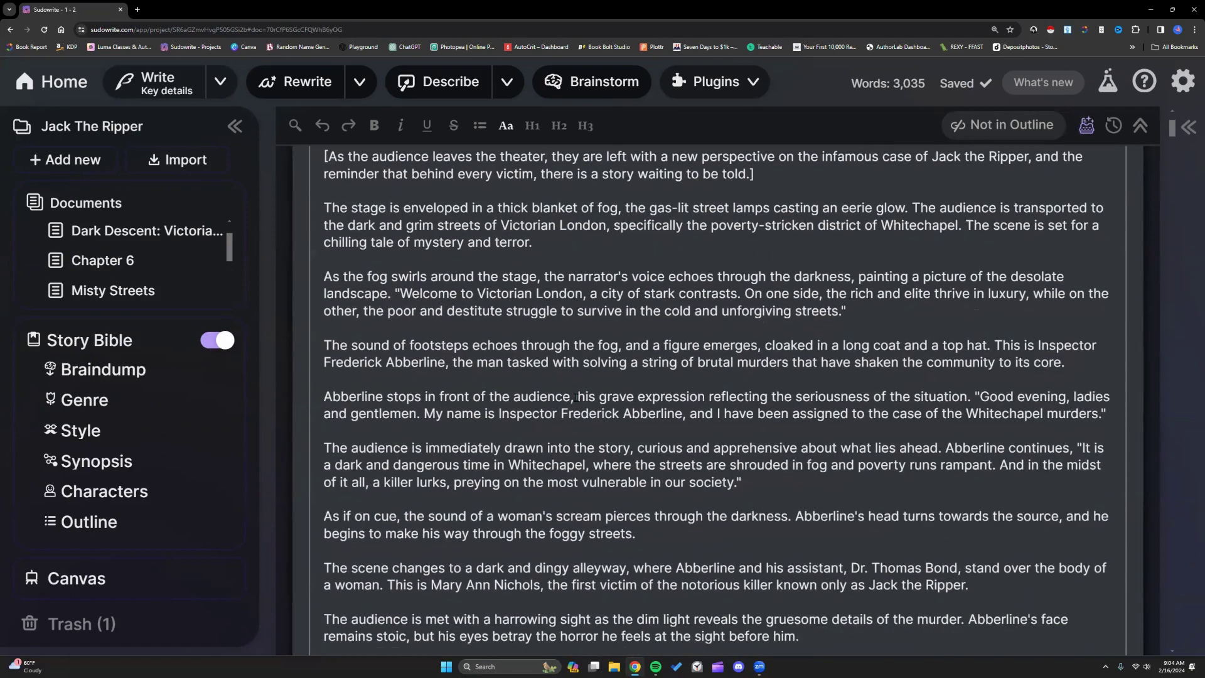
{"action": "scroll", "coordinate": [425, 267], "scroll_direction": "down", "scroll_amount": 5}
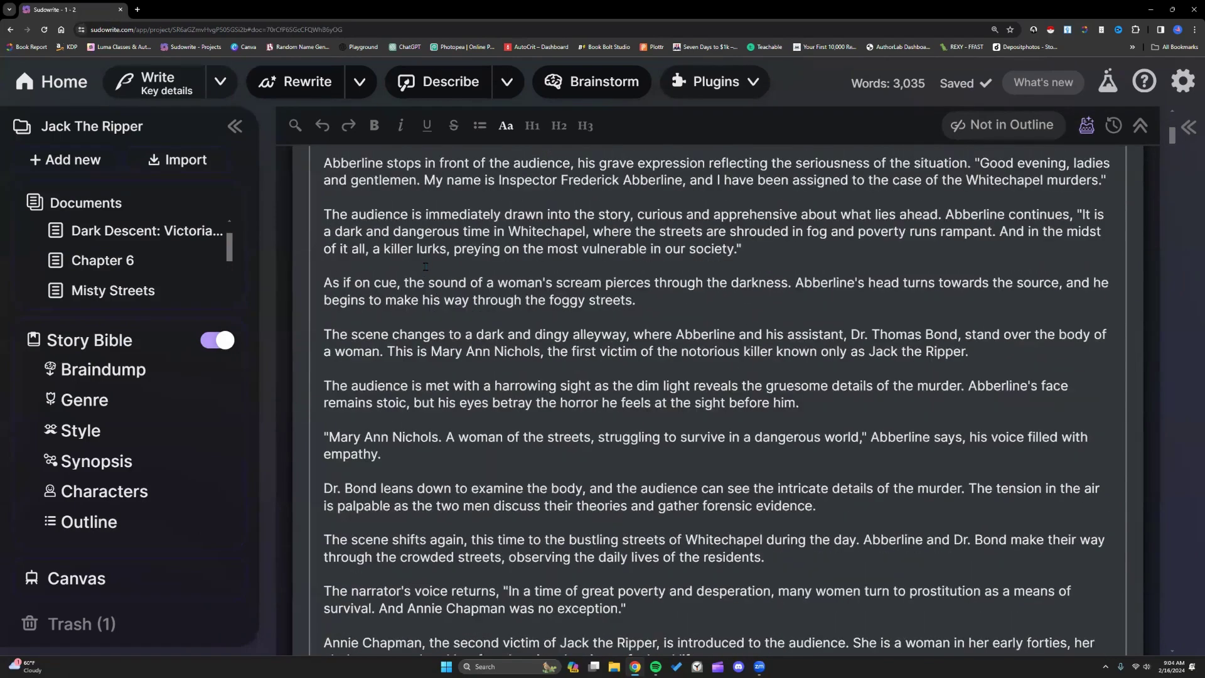
{"action": "scroll", "coordinate": [425, 266], "scroll_direction": "down", "scroll_amount": 8}
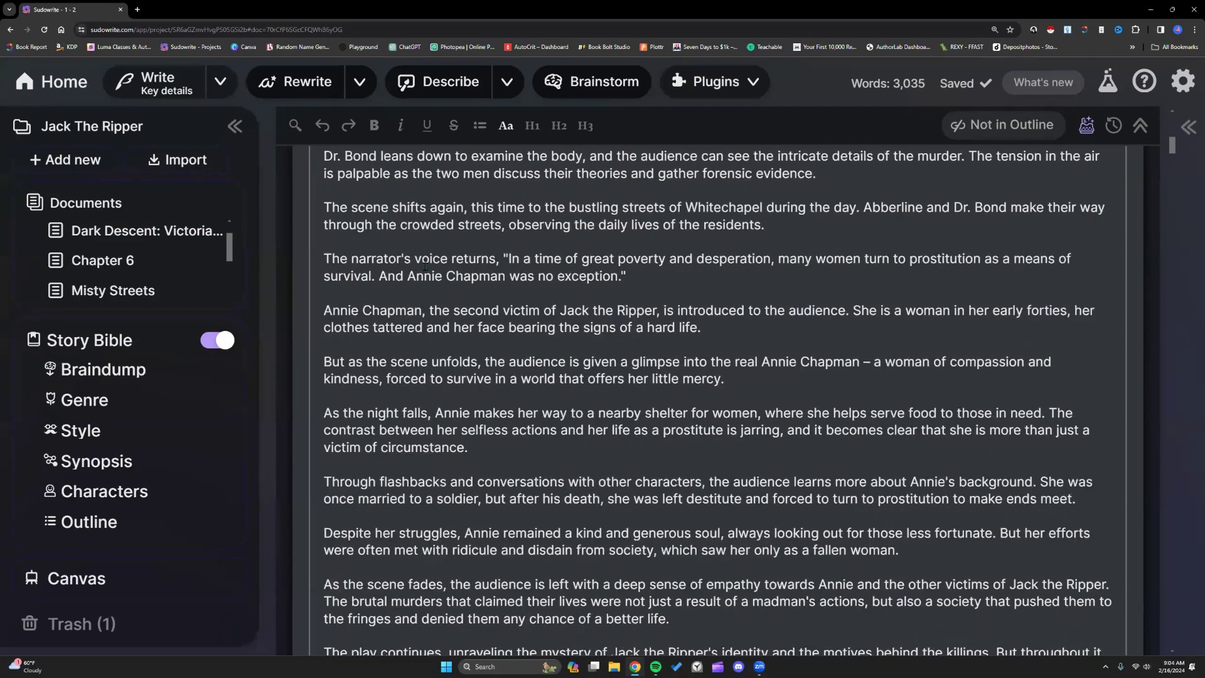
{"action": "left_click_drag", "start_coordinate": [351, 213], "coordinate": [427, 213]}
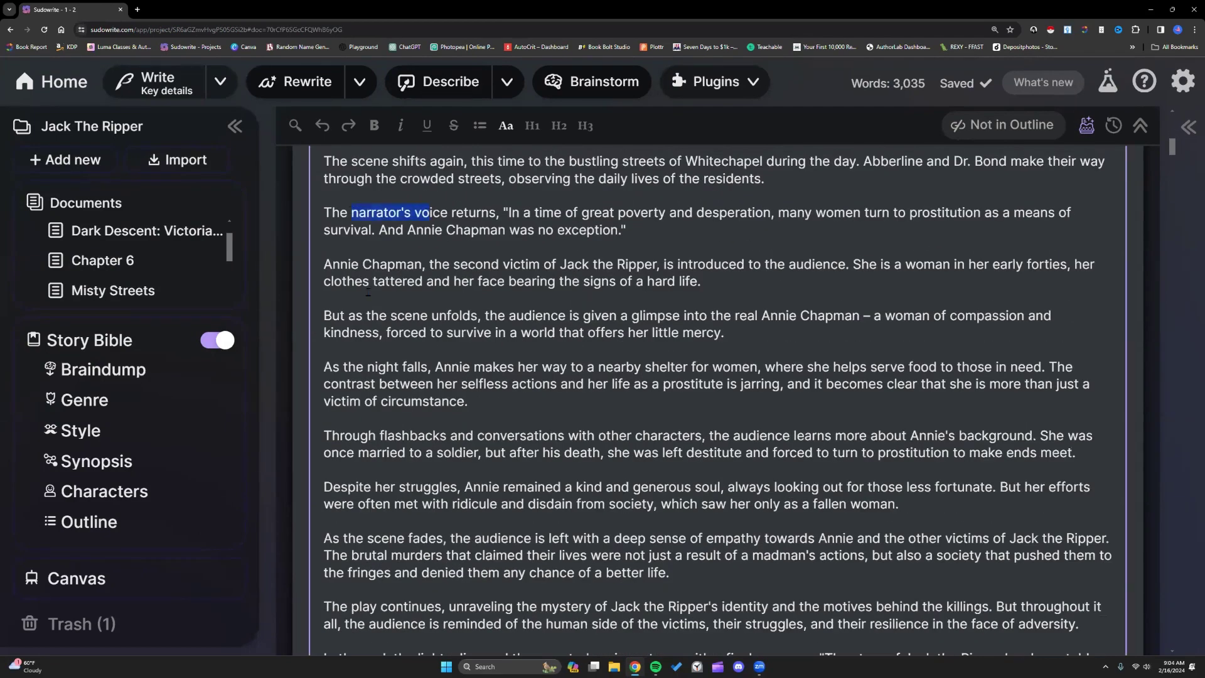
{"action": "left_click_drag", "start_coordinate": [789, 264], "coordinate": [843, 264]}
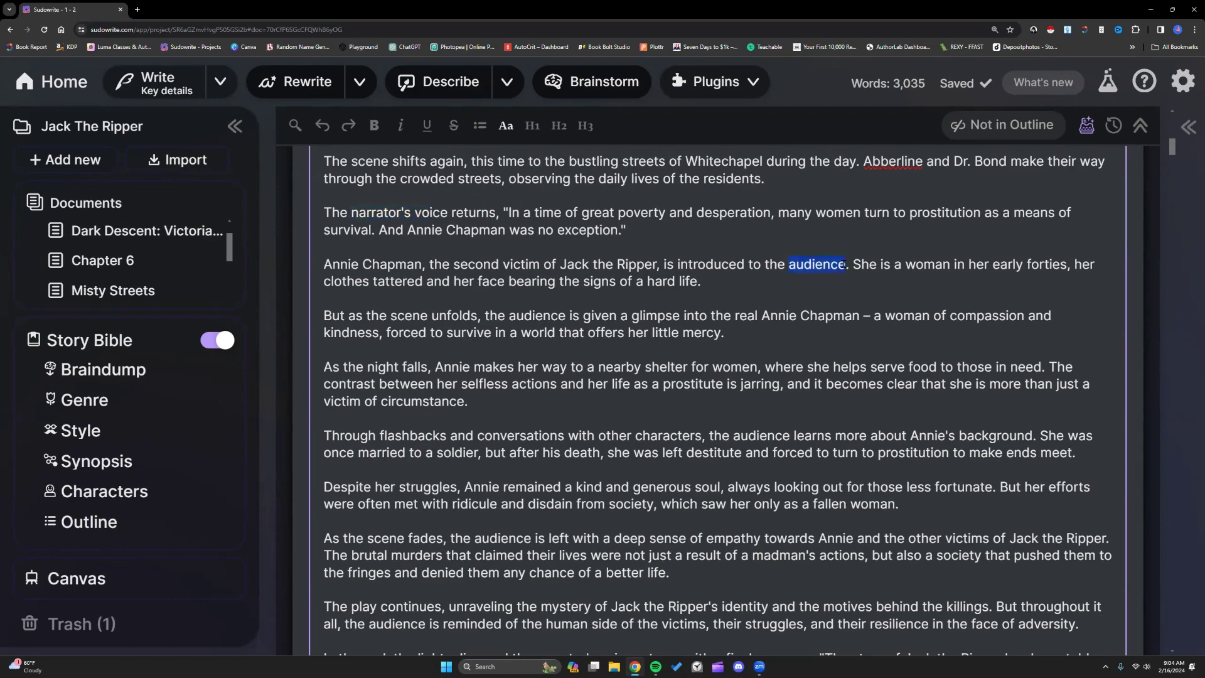
{"action": "left_click", "coordinate": [677, 368]}
{"action": "scroll", "coordinate": [678, 370], "scroll_direction": "up", "scroll_amount": 4}
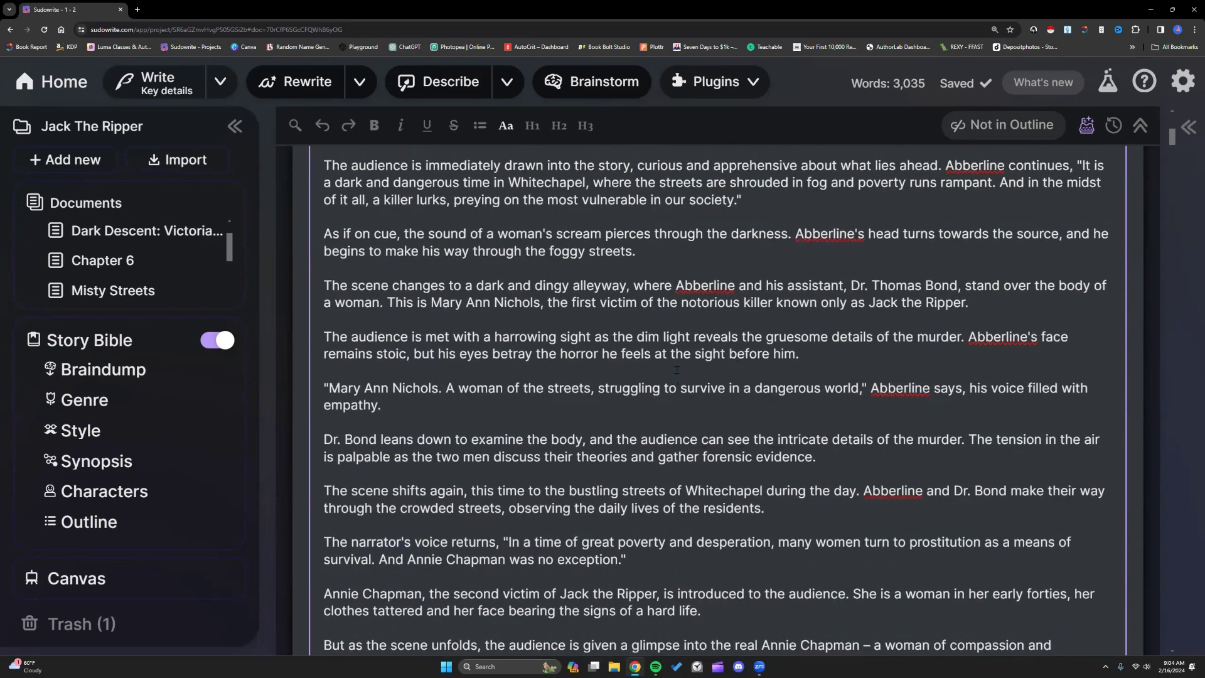
Read the opening Step 2 prose of the "1 - 2" document with the sidebar hidden, highlighting the sentence about "The audience beyond the footlights".
{"action": "scroll", "coordinate": [677, 370], "scroll_direction": "down", "scroll_amount": 9}
{"action": "scroll", "coordinate": [677, 370], "scroll_direction": "down", "scroll_amount": 4}
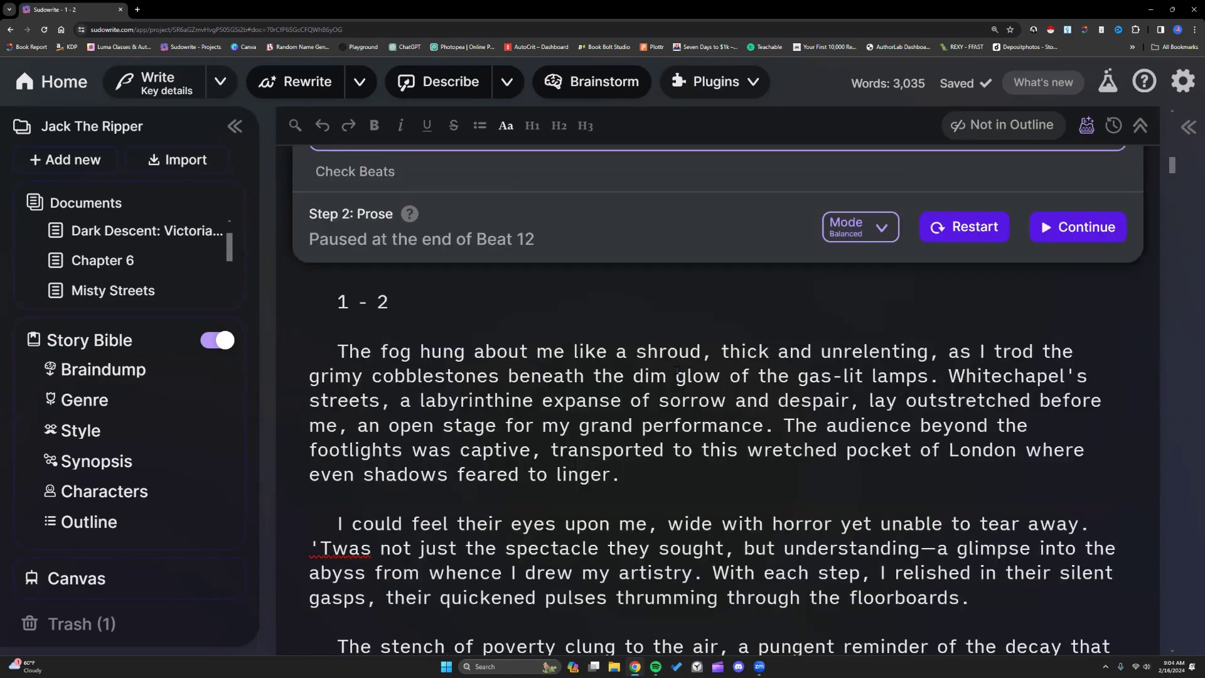
{"action": "scroll", "coordinate": [677, 370], "scroll_direction": "down", "scroll_amount": 2}
{"action": "key", "text": "ctrl+backslash"}
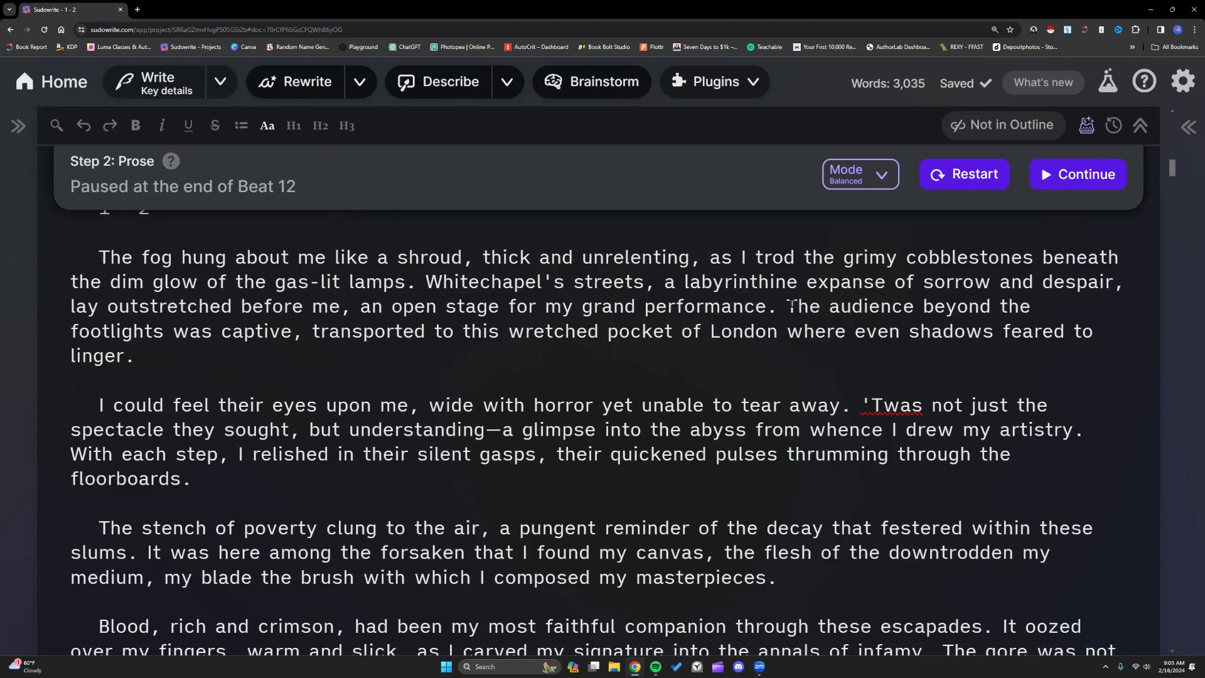
{"action": "left_click_drag", "start_coordinate": [788, 306], "coordinate": [500, 354]}
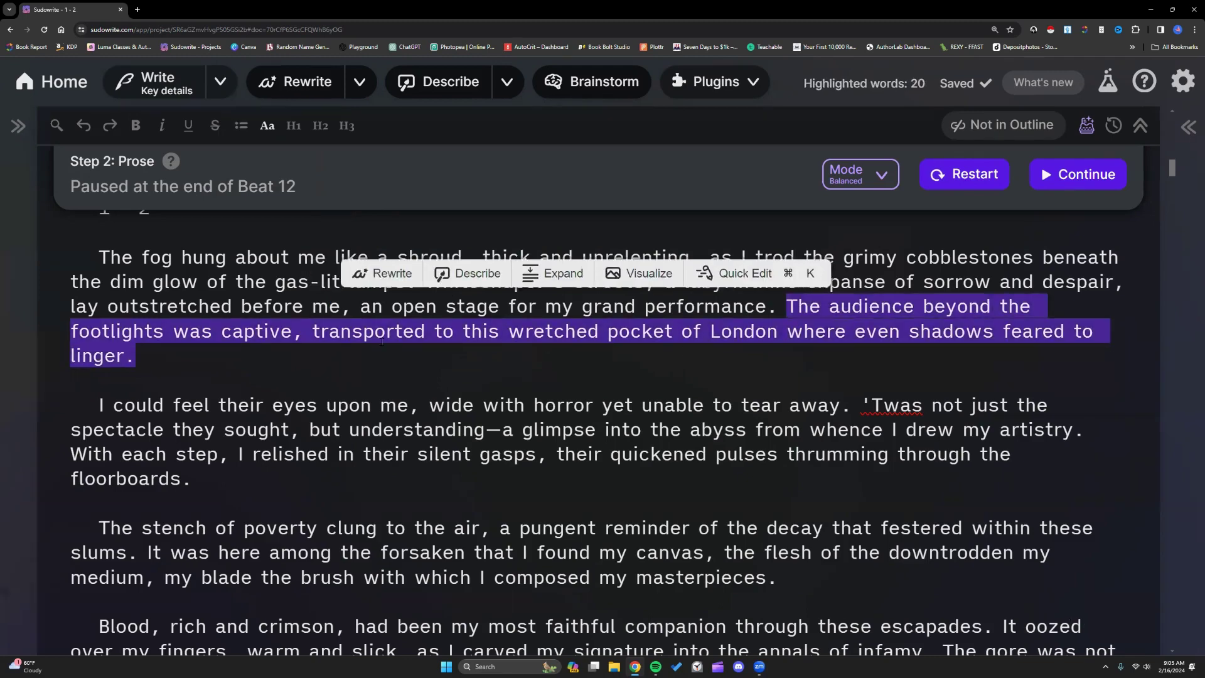
{"action": "left_click", "coordinate": [295, 333], "text": "shift"}
{"action": "left_click", "coordinate": [492, 380]}
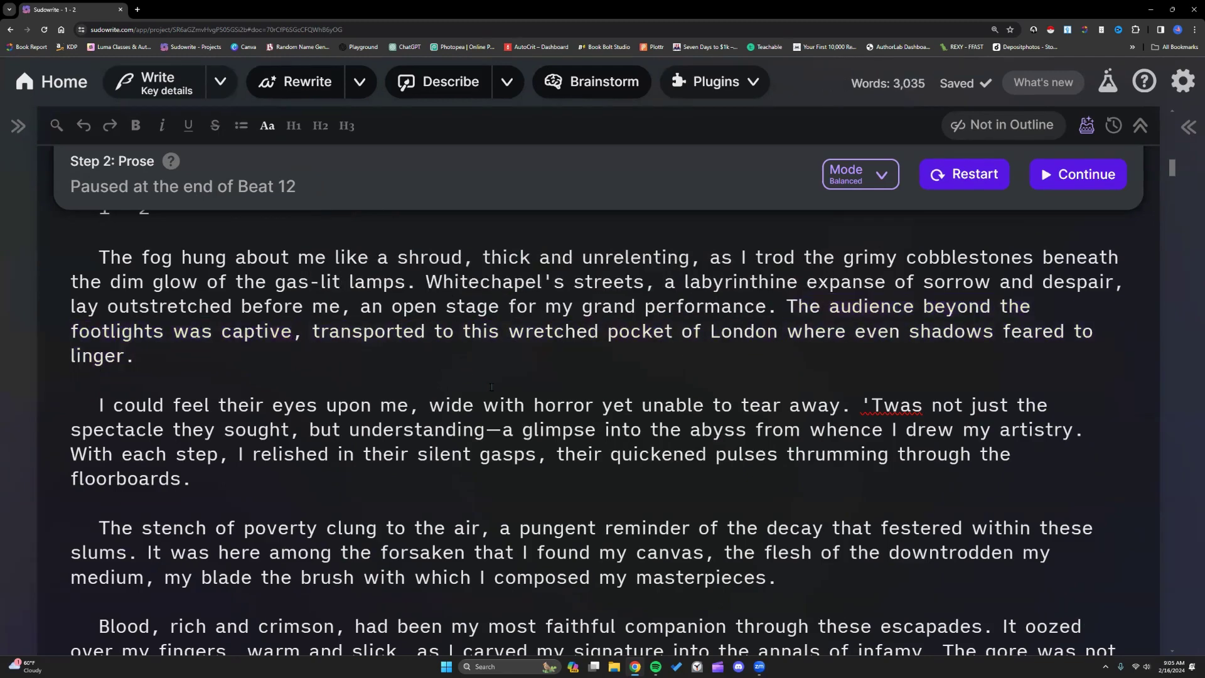
Read the rest of the "1 - 2" prose and the start of section "3 - 4", highlighting the passage from "A voice, disembodied" to "it intoned".
{"action": "scroll", "coordinate": [491, 387], "scroll_direction": "down", "scroll_amount": 2}
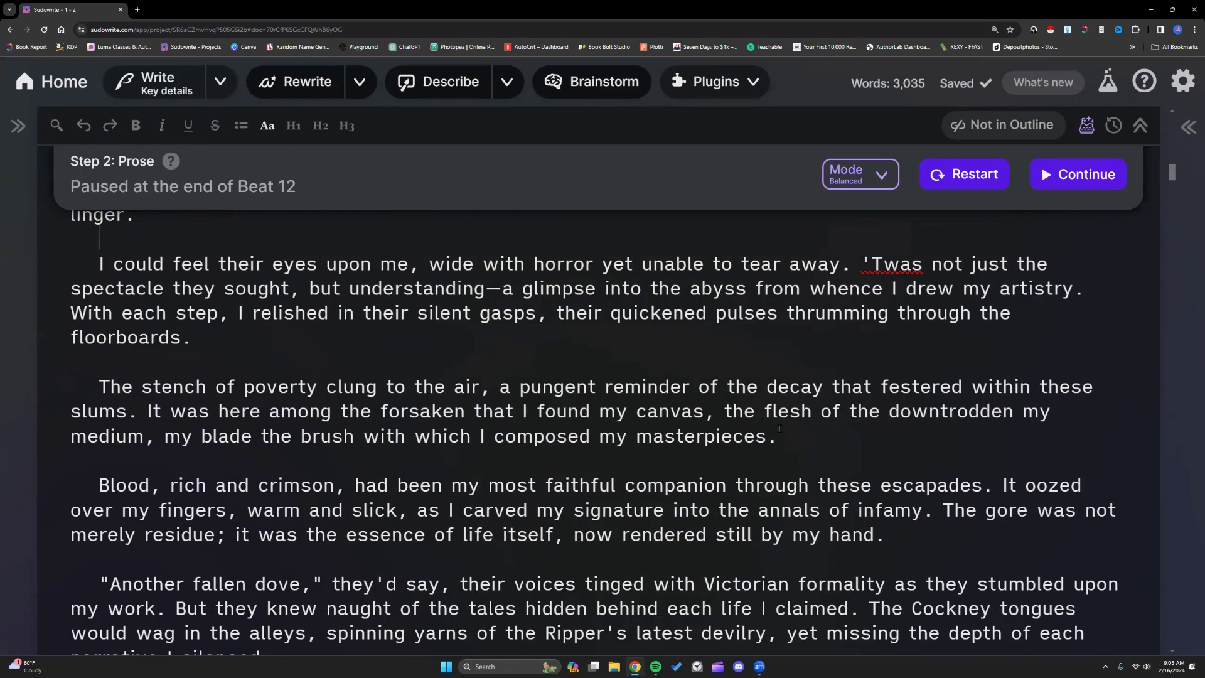
{"action": "scroll", "coordinate": [404, 269], "scroll_direction": "down", "scroll_amount": 4}
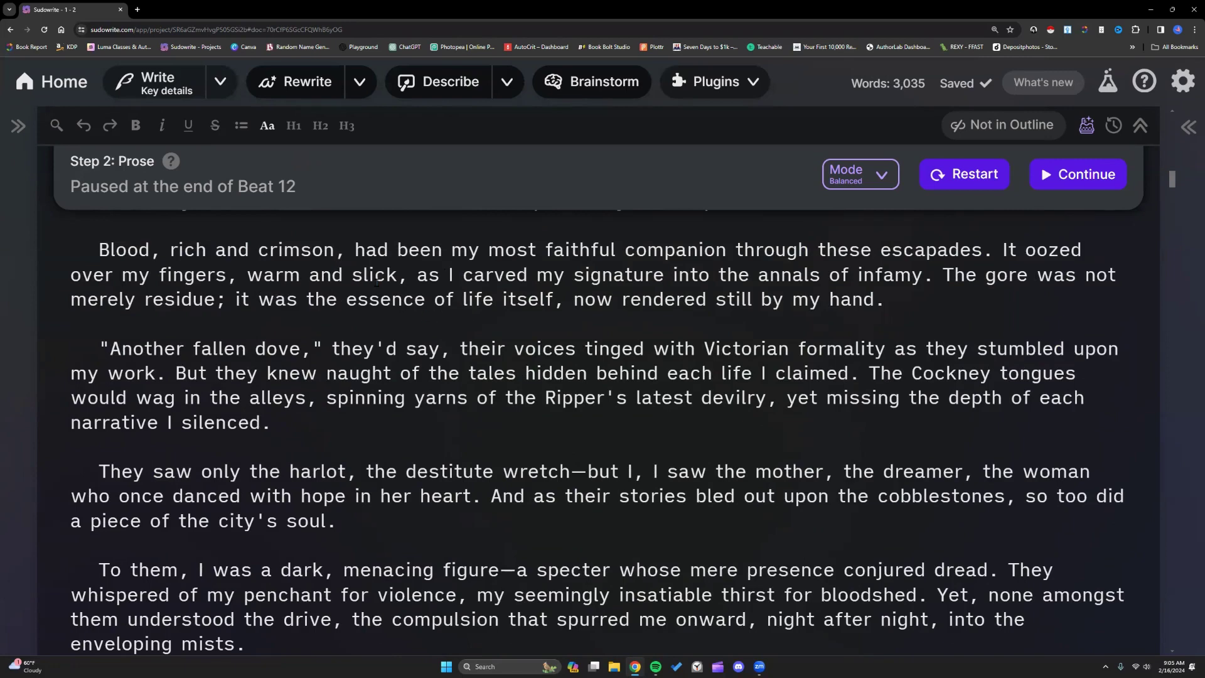
{"action": "scroll", "coordinate": [445, 351], "scroll_direction": "down", "scroll_amount": 4}
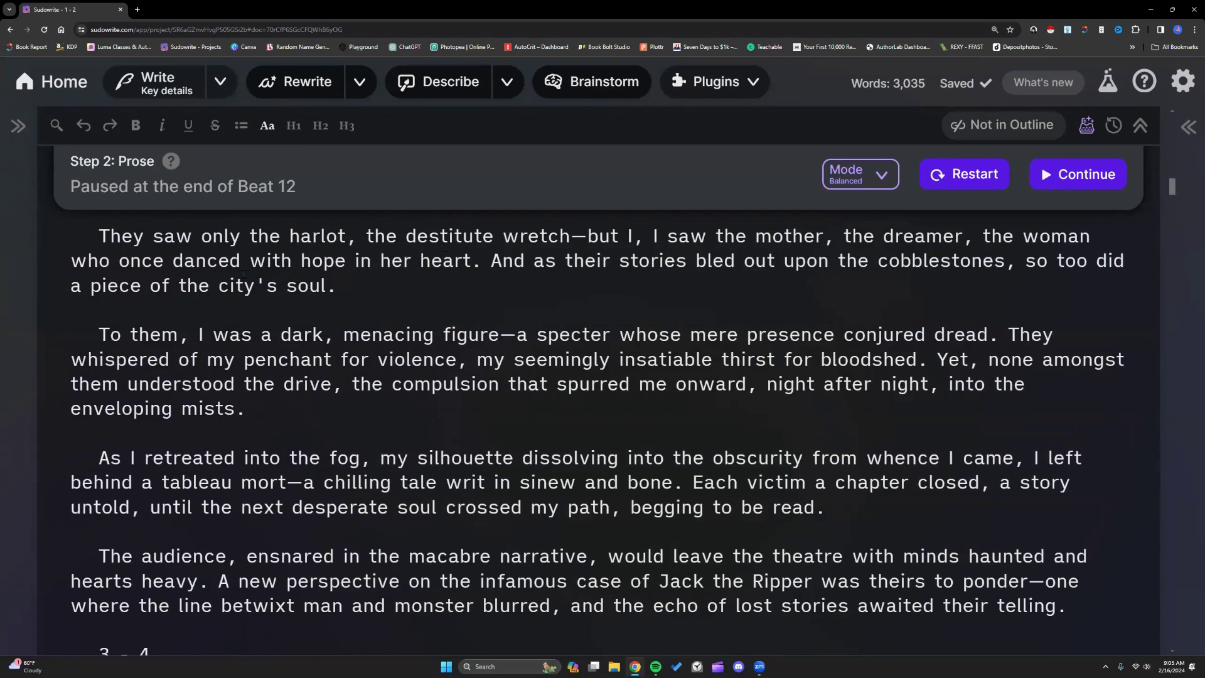
{"action": "scroll", "coordinate": [488, 271], "scroll_direction": "down", "scroll_amount": 2}
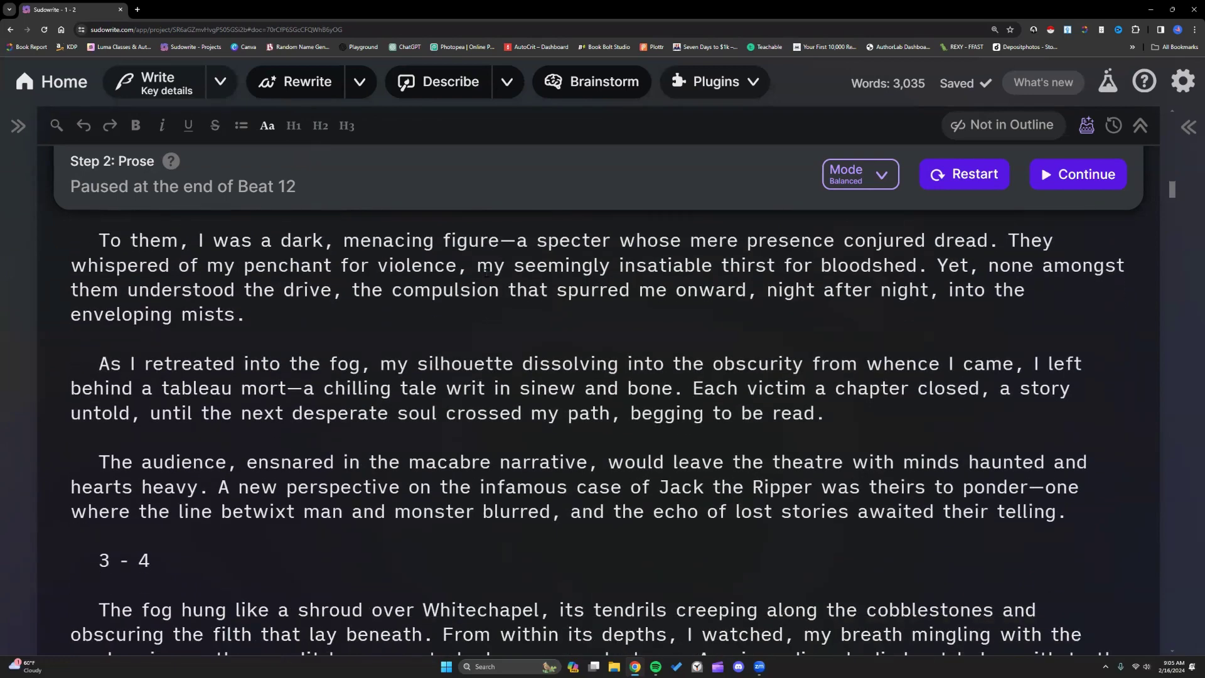
{"action": "scroll", "coordinate": [486, 272], "scroll_direction": "down", "scroll_amount": 5}
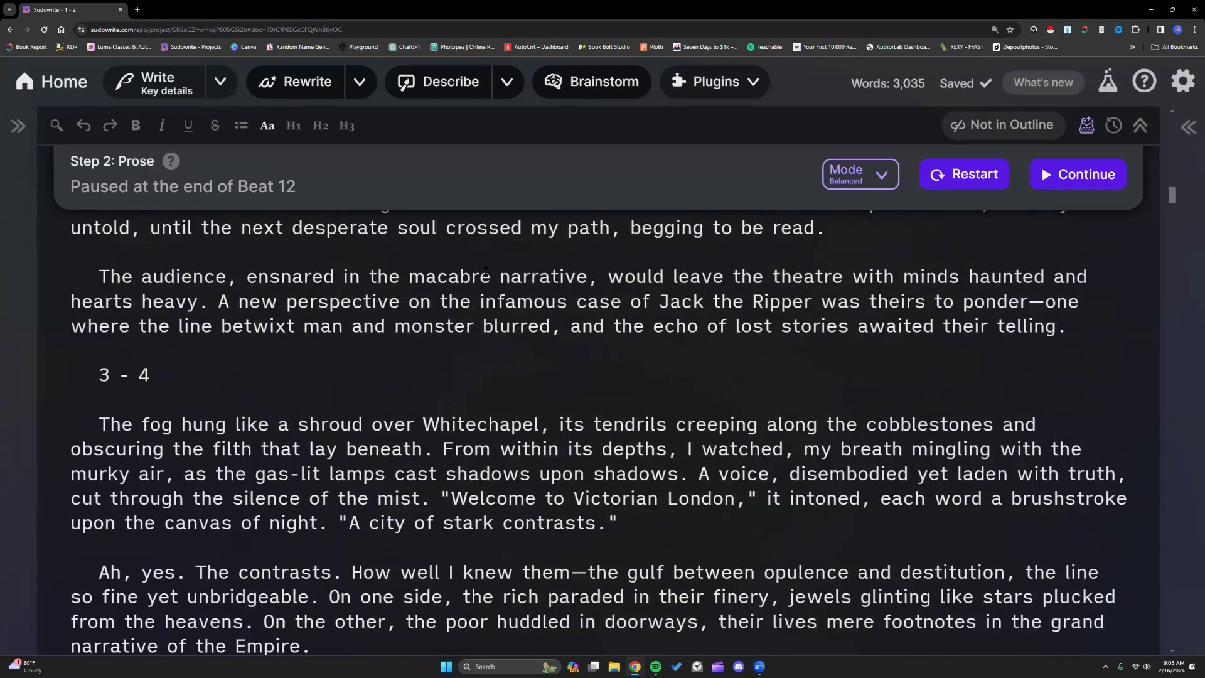
{"action": "scroll", "coordinate": [486, 271], "scroll_direction": "down", "scroll_amount": 1}
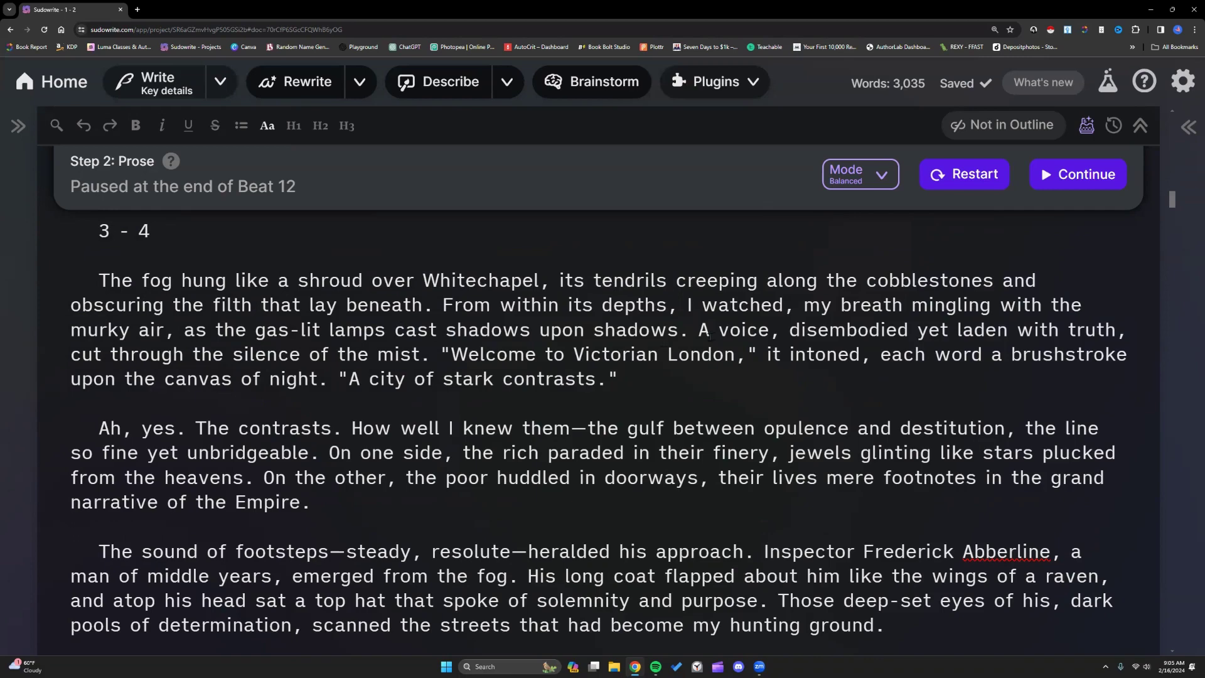
{"action": "left_click_drag", "start_coordinate": [699, 330], "coordinate": [860, 355]}
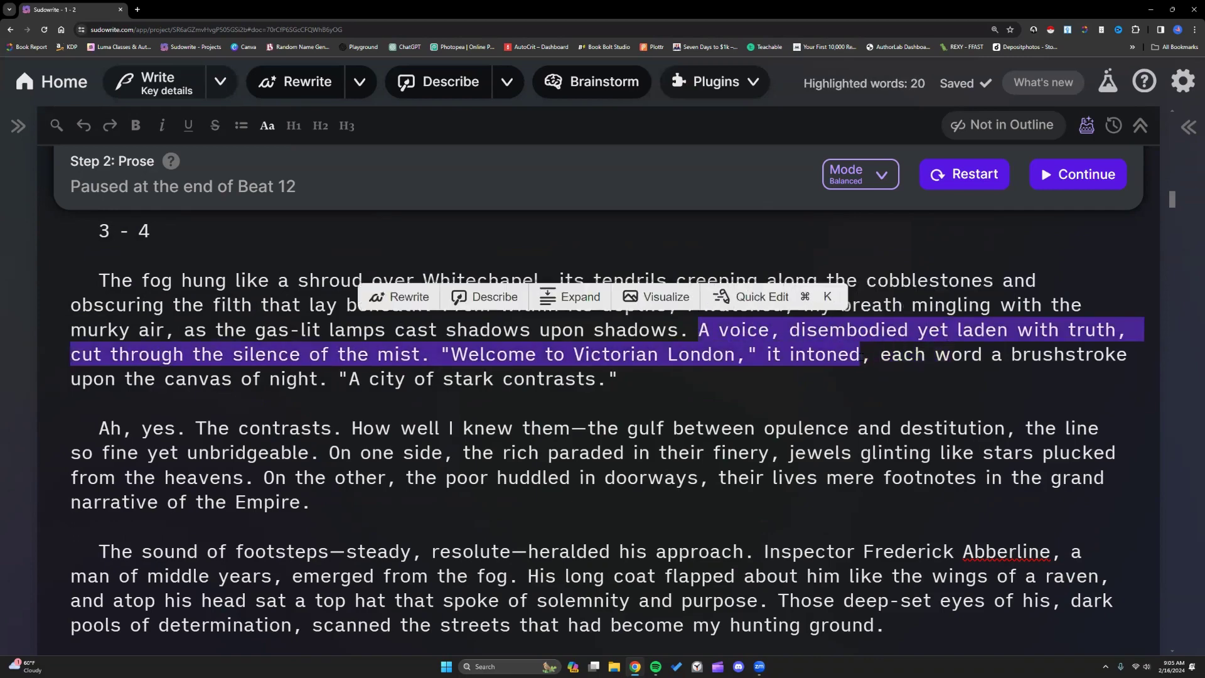
{"action": "left_click", "coordinate": [678, 381]}
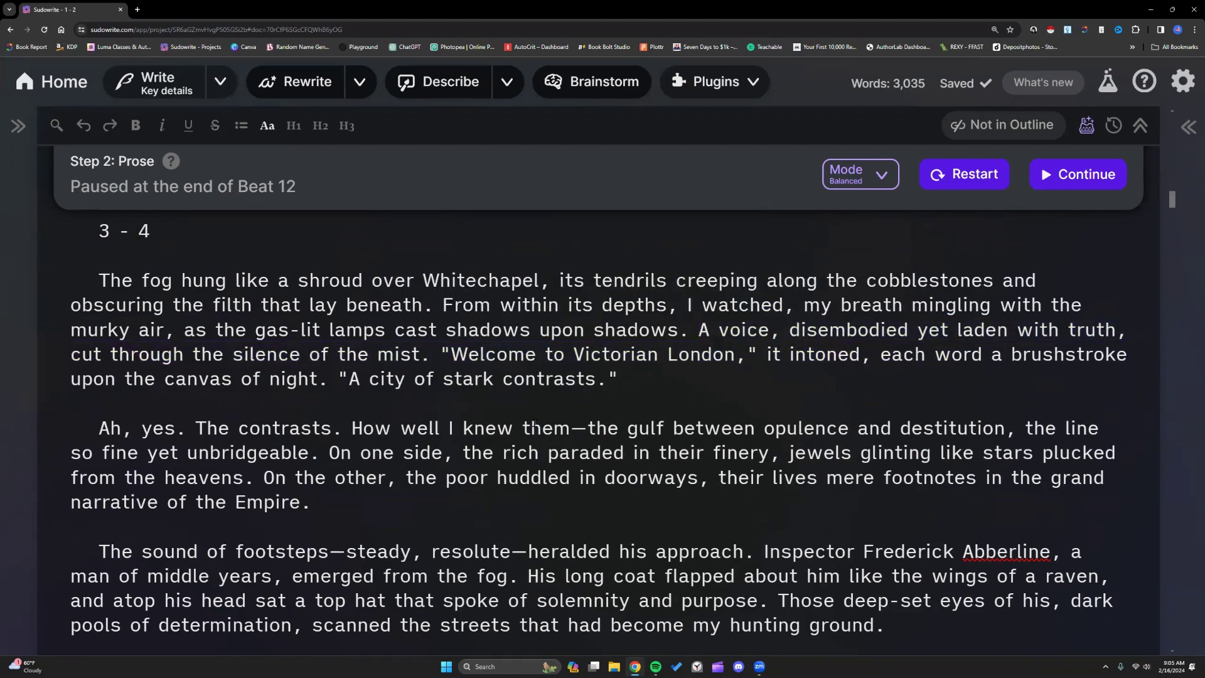
{"action": "scroll", "coordinate": [371, 496], "scroll_direction": "down", "scroll_amount": 3}
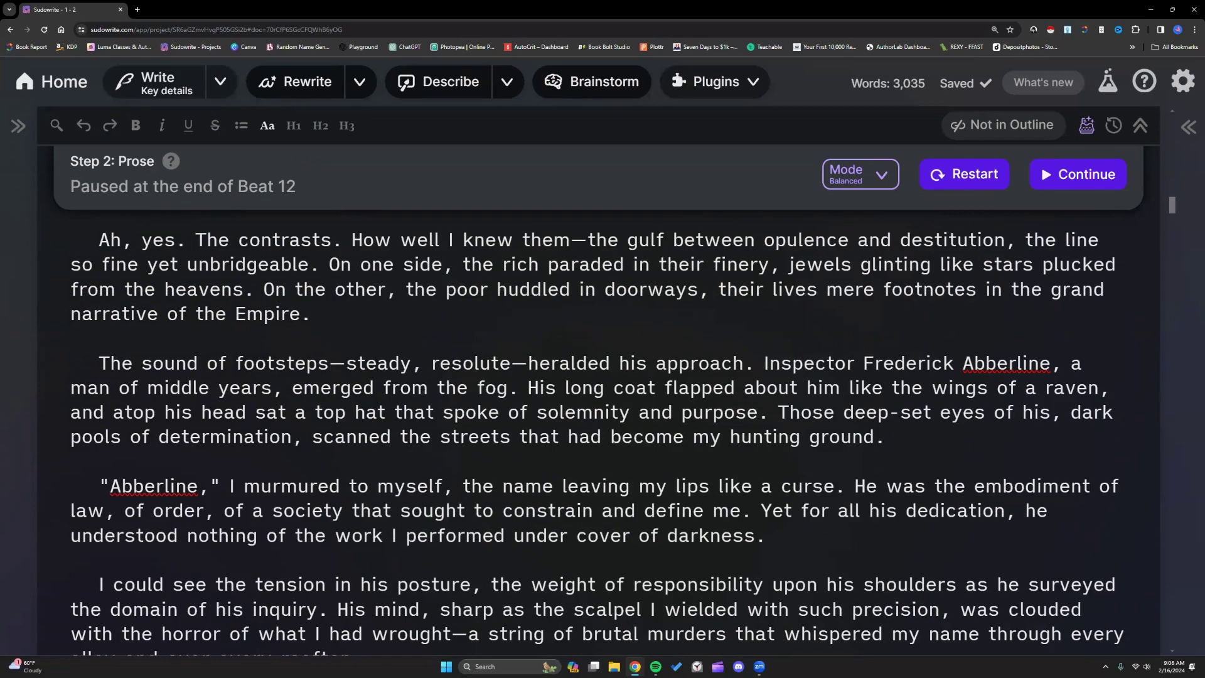
{"action": "scroll", "coordinate": [418, 483], "scroll_direction": "down", "scroll_amount": 1}
{"action": "scroll", "coordinate": [417, 477], "scroll_direction": "up", "scroll_amount": 10}
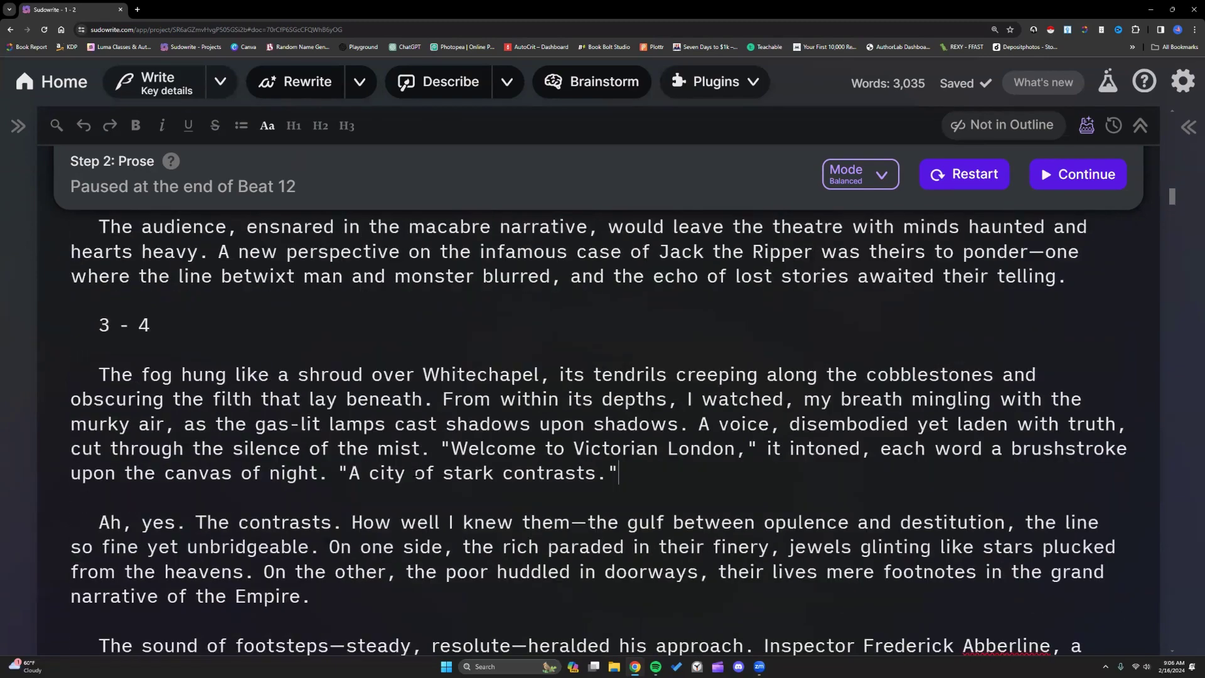
Bring back the sidebar and History, open the Murder in Victorian London document, and examine its Story Analyzer result in a widened History.
{"action": "left_click", "coordinate": [15, 127]}
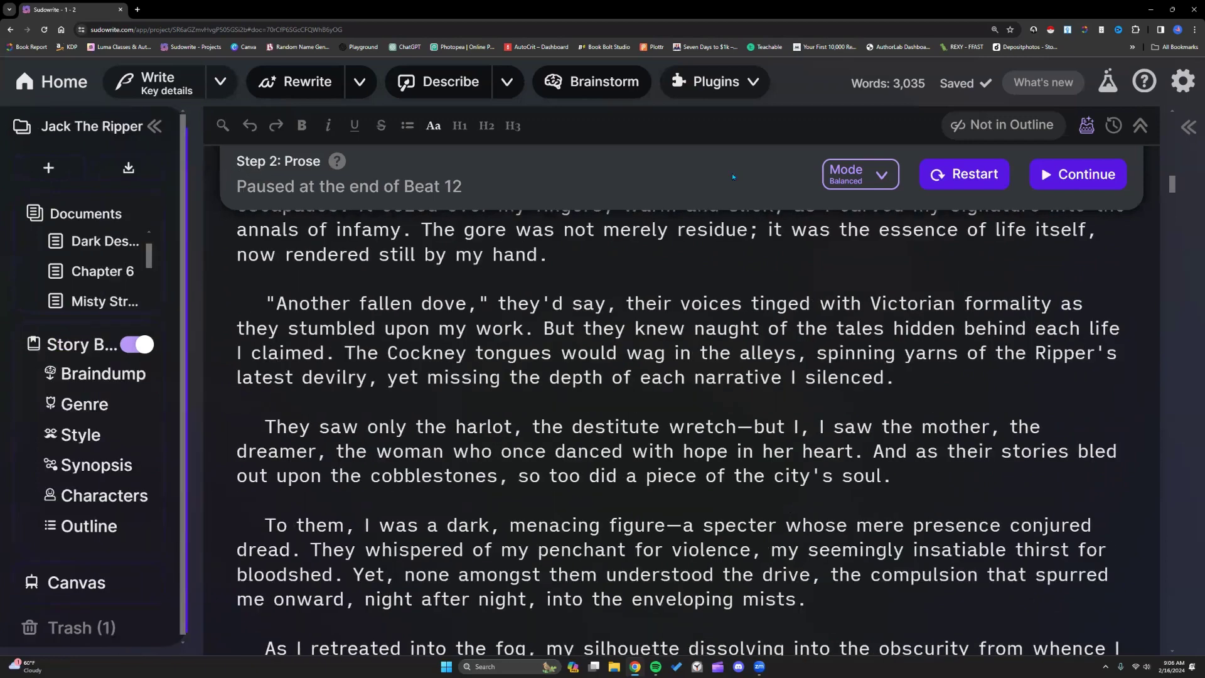
{"action": "left_click", "coordinate": [1188, 126]}
{"action": "mouse_move", "coordinate": [116, 379]}
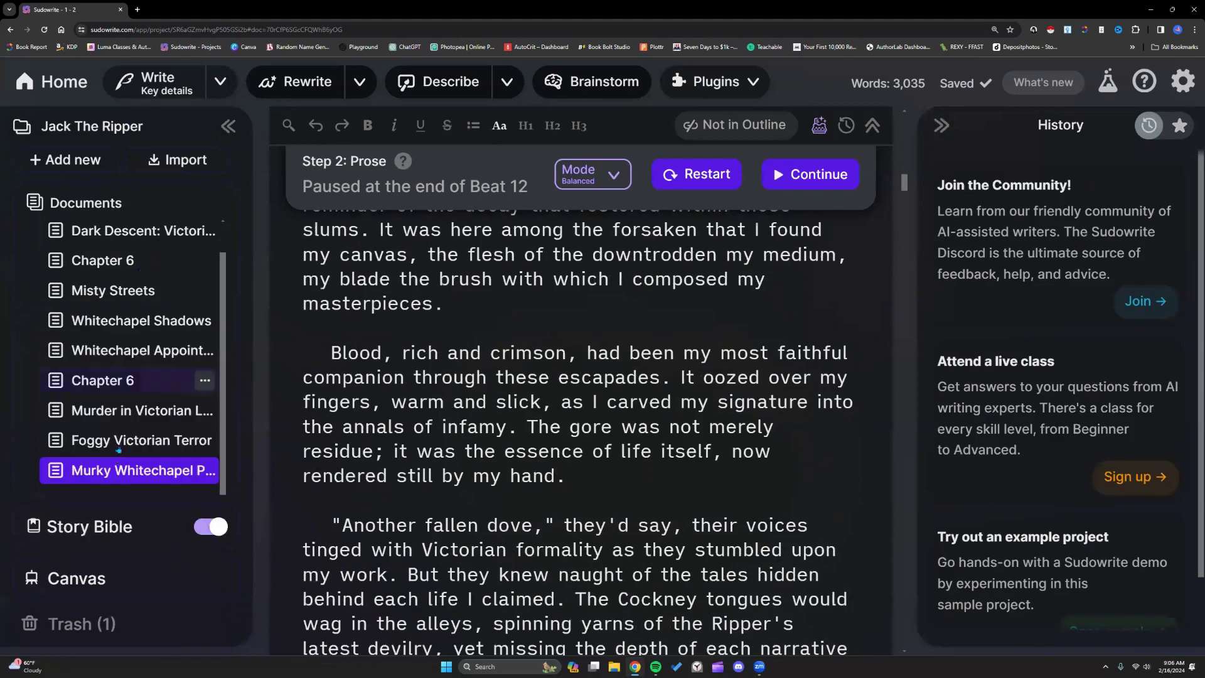
{"action": "left_click", "coordinate": [119, 409]}
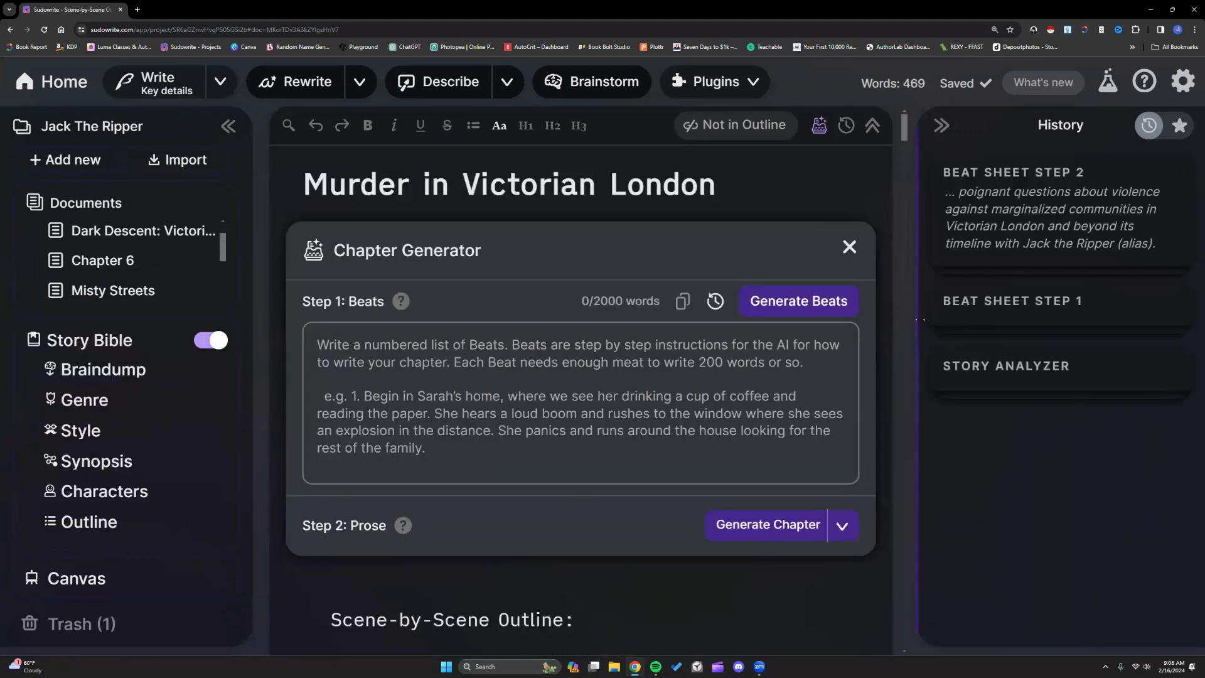
{"action": "left_click", "coordinate": [848, 349]}
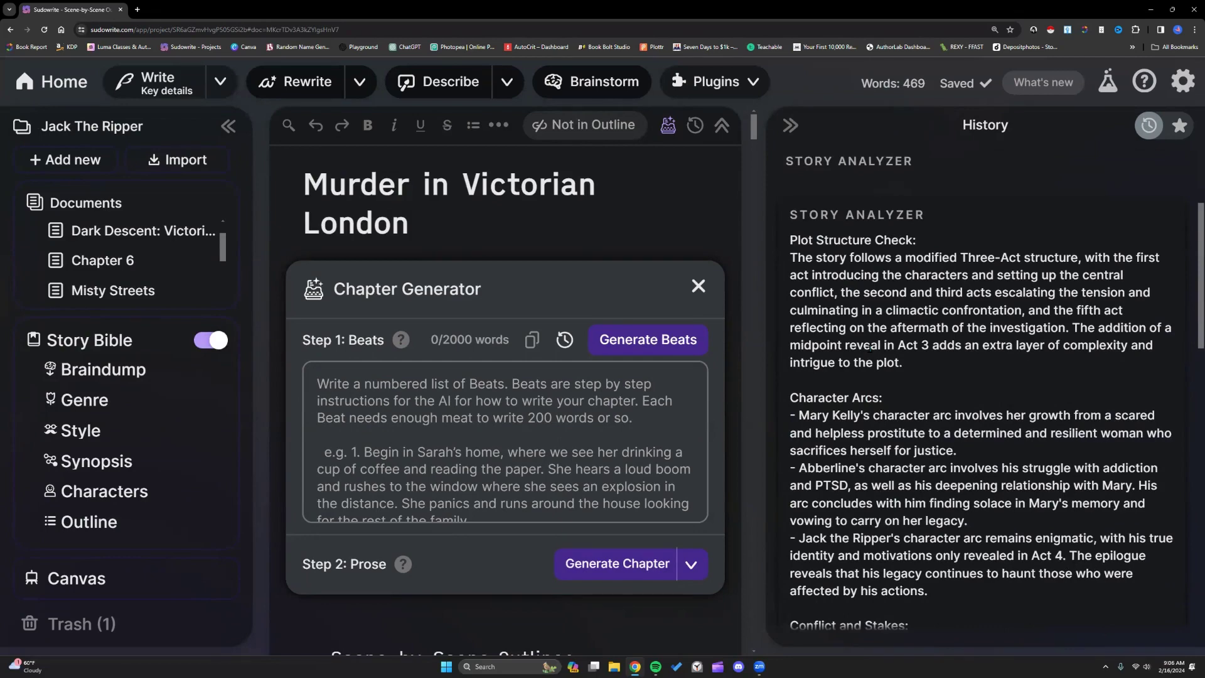
{"action": "scroll", "coordinate": [869, 347], "scroll_direction": "down", "scroll_amount": 2}
{"action": "scroll", "coordinate": [869, 345], "scroll_direction": "up", "scroll_amount": 5}
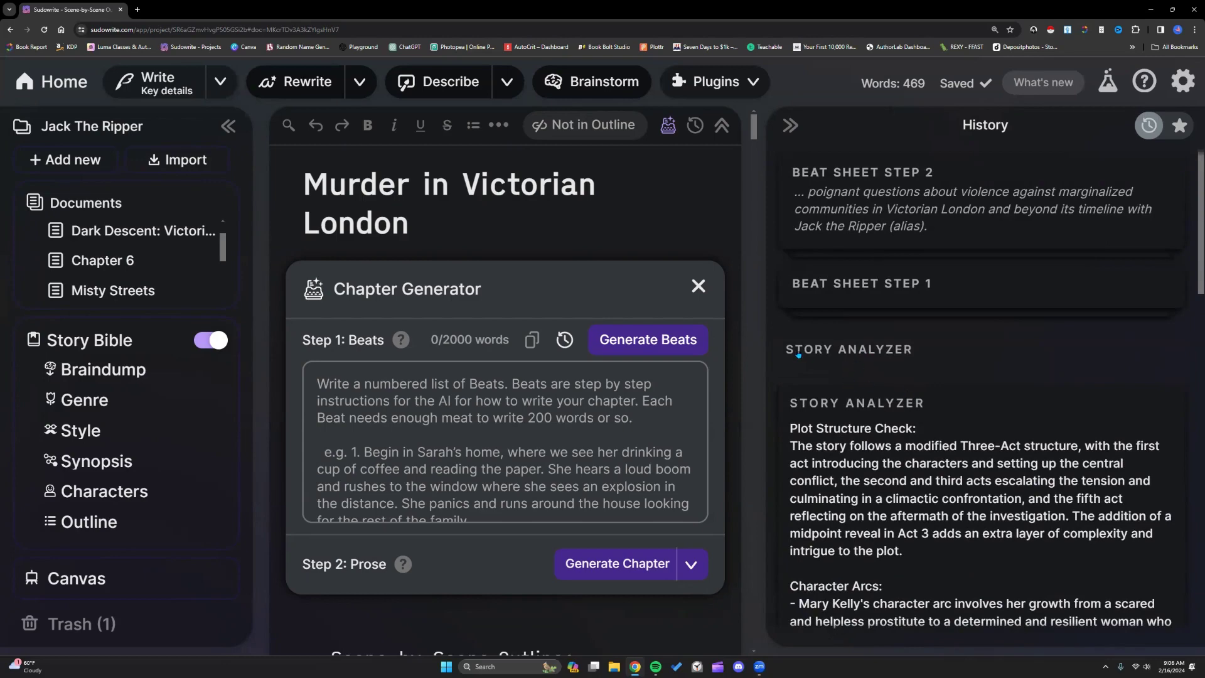
Open the Beat Sheet Step 1 result and read its Scene-by-Scene Outline through to scene 15.
{"action": "mouse_move", "coordinate": [827, 296]}
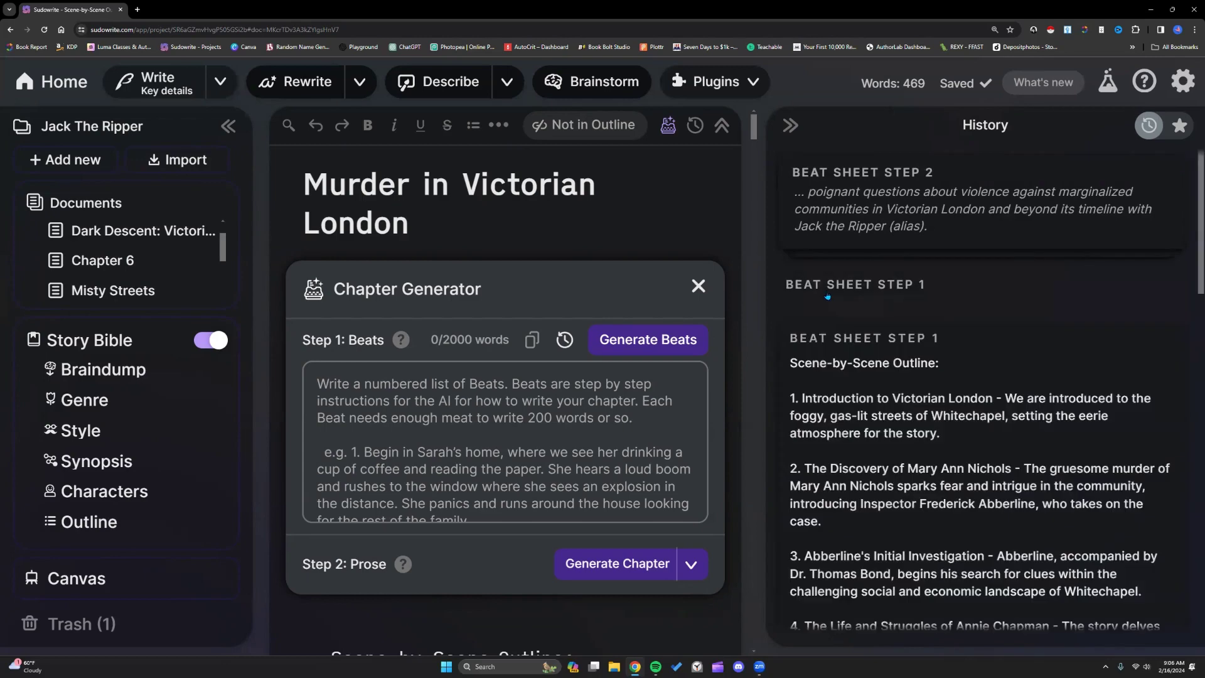
{"action": "scroll", "coordinate": [860, 431], "scroll_direction": "down", "scroll_amount": 2}
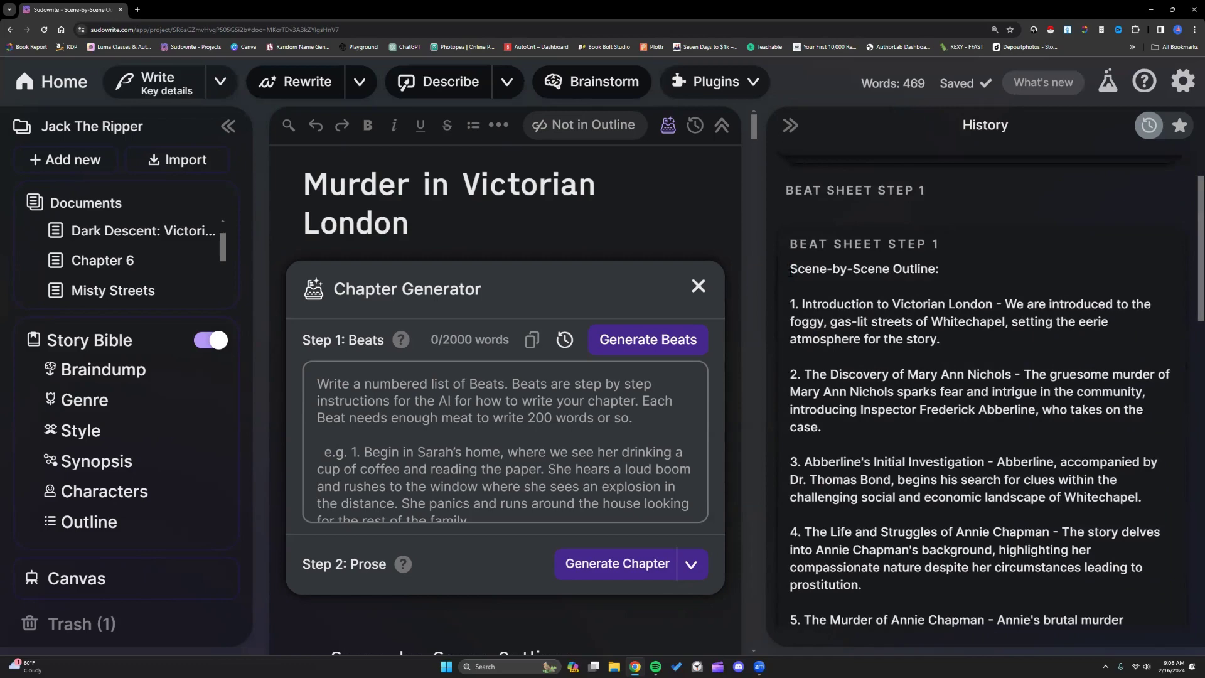
{"action": "scroll", "coordinate": [882, 333], "scroll_direction": "down", "scroll_amount": 5}
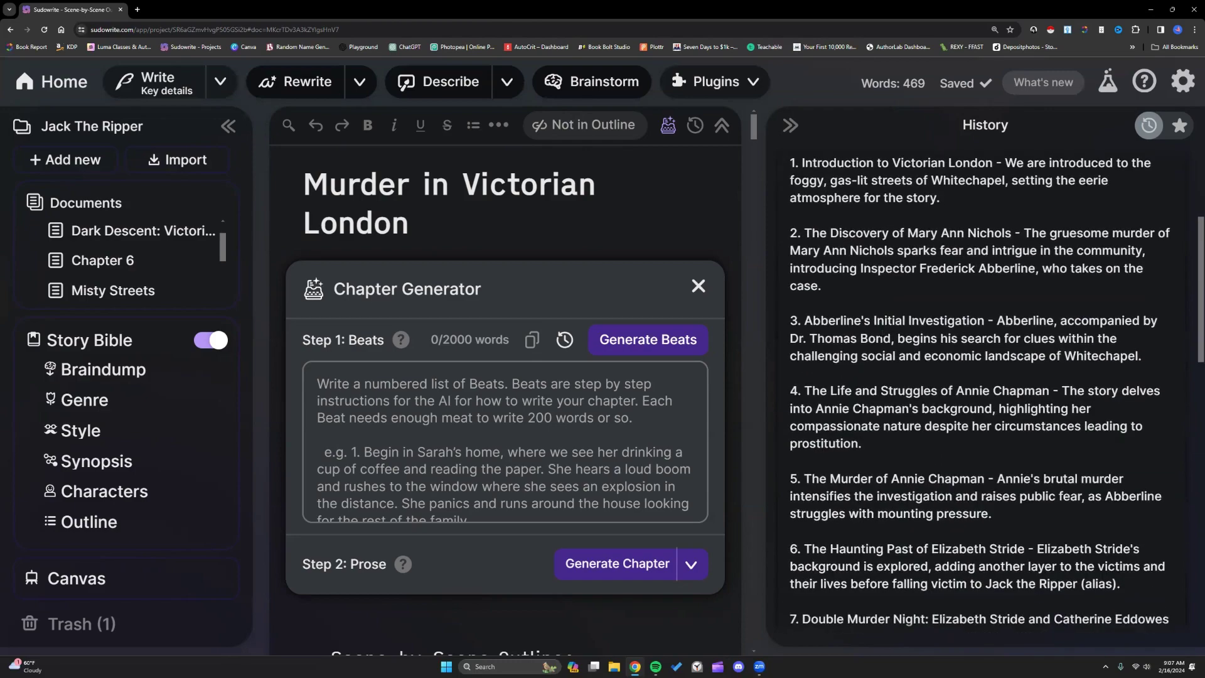
{"action": "scroll", "coordinate": [882, 333], "scroll_direction": "down", "scroll_amount": 5}
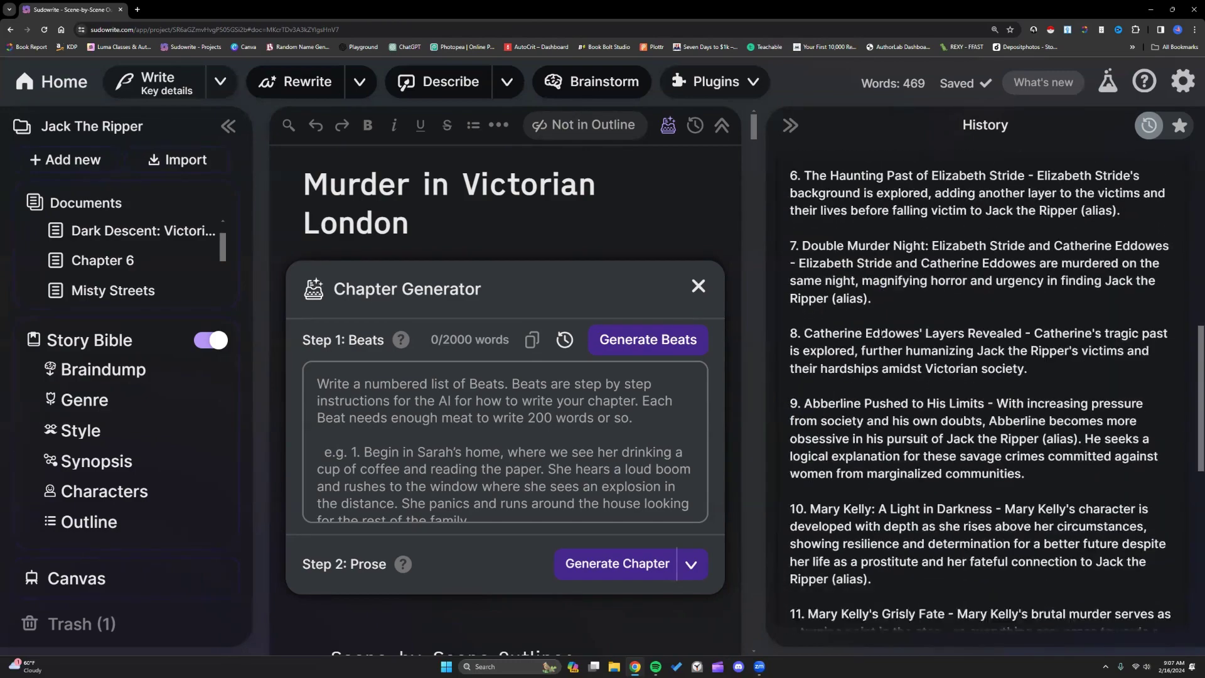
{"action": "scroll", "coordinate": [882, 337], "scroll_direction": "up", "scroll_amount": 12}
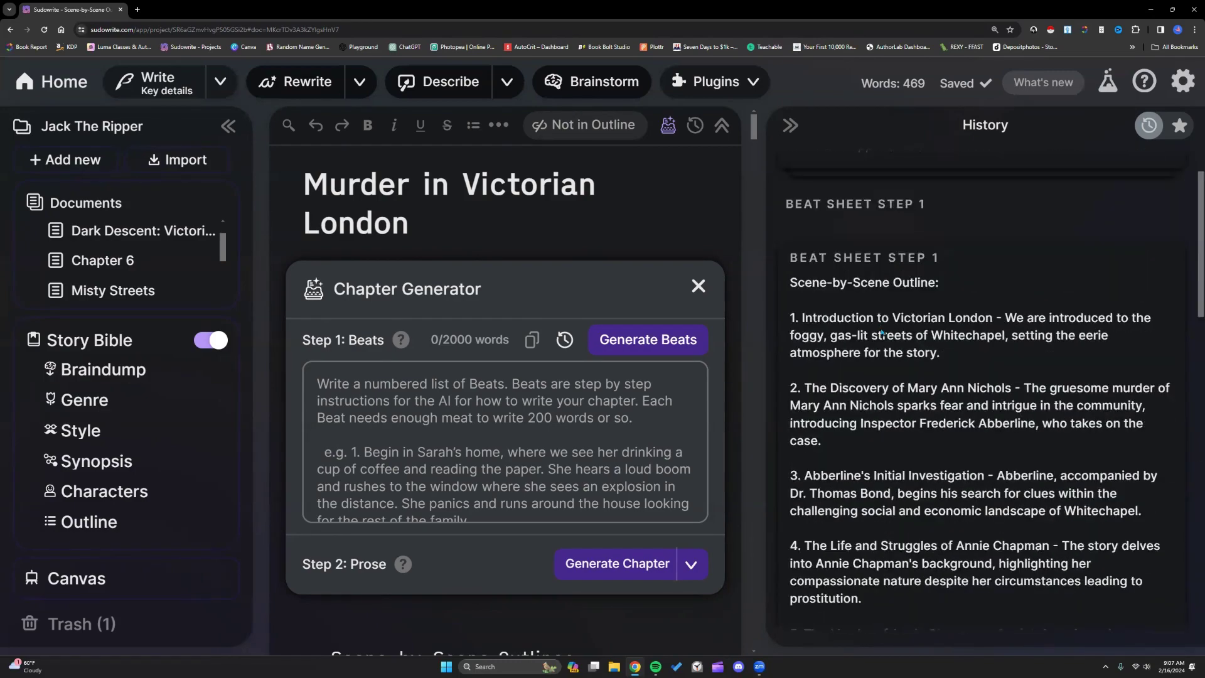
{"action": "scroll", "coordinate": [879, 328], "scroll_direction": "down", "scroll_amount": 5}
{"action": "scroll", "coordinate": [882, 333], "scroll_direction": "down", "scroll_amount": 7}
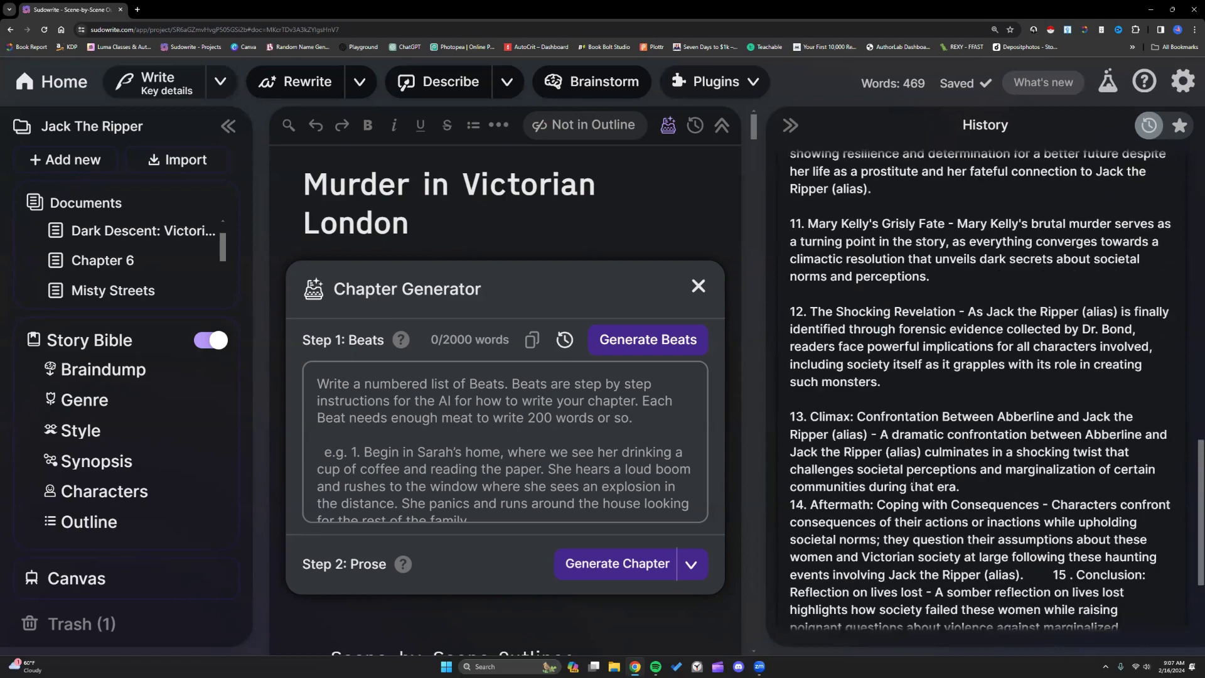
{"action": "scroll", "coordinate": [912, 482], "scroll_direction": "down", "scroll_amount": 3}
Open the Story Bible's Braindump and examine the scene breakdowns in the Beat Sheet Step 2 result beside it.
{"action": "left_click", "coordinate": [115, 371]}
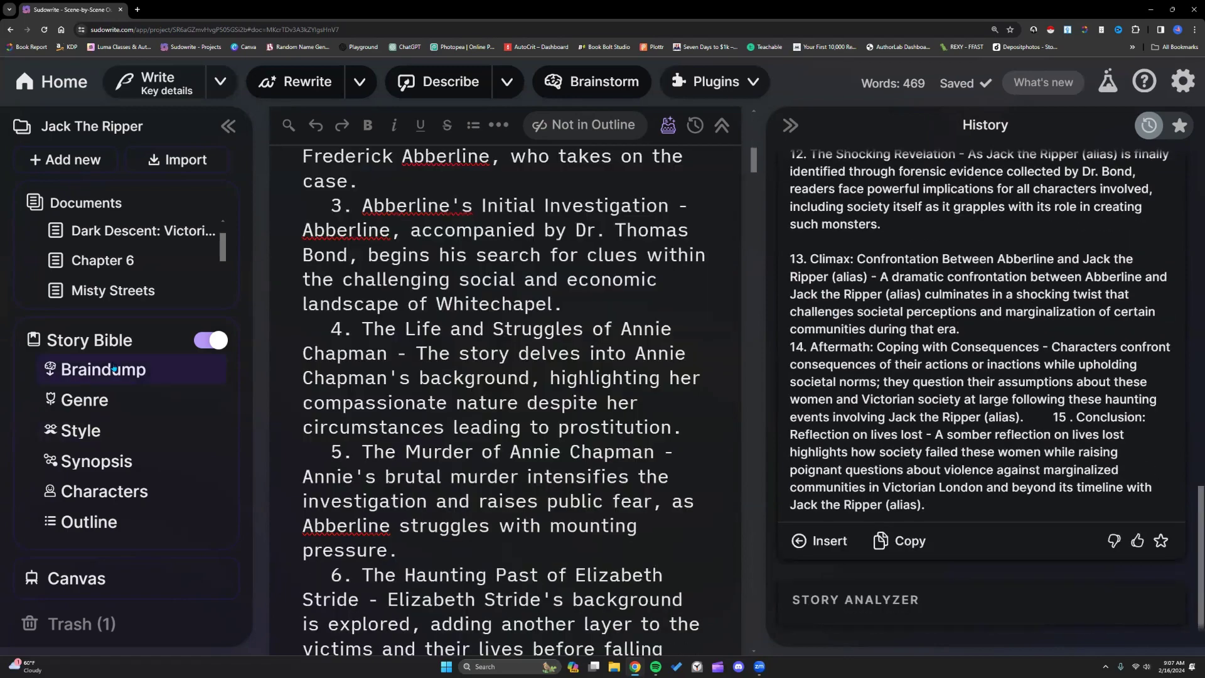
{"action": "left_click", "coordinate": [115, 370]}
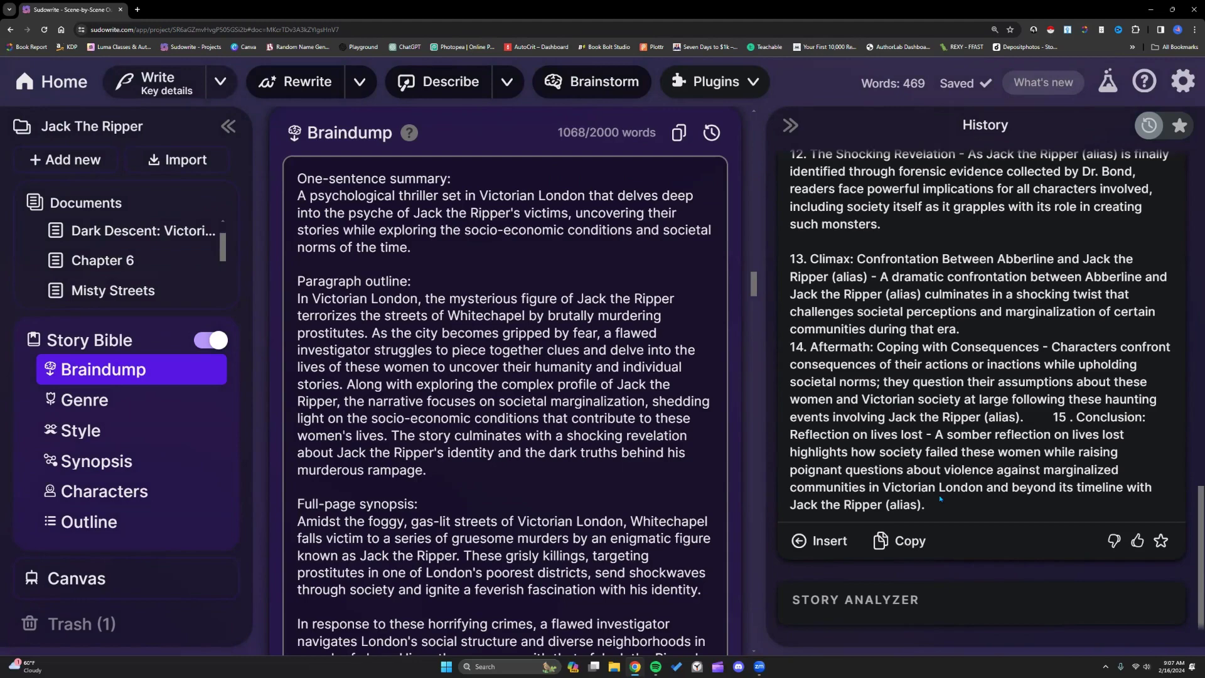
{"action": "scroll", "coordinate": [874, 448], "scroll_direction": "up", "scroll_amount": 20}
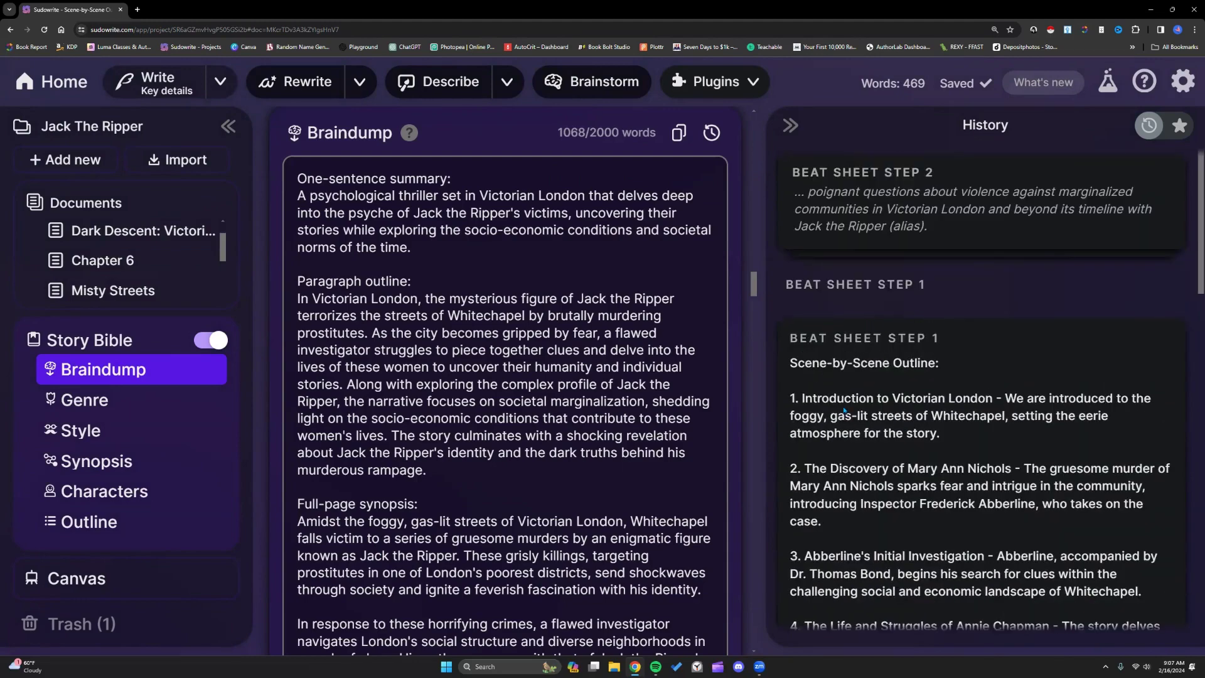
{"action": "left_click", "coordinate": [866, 287]}
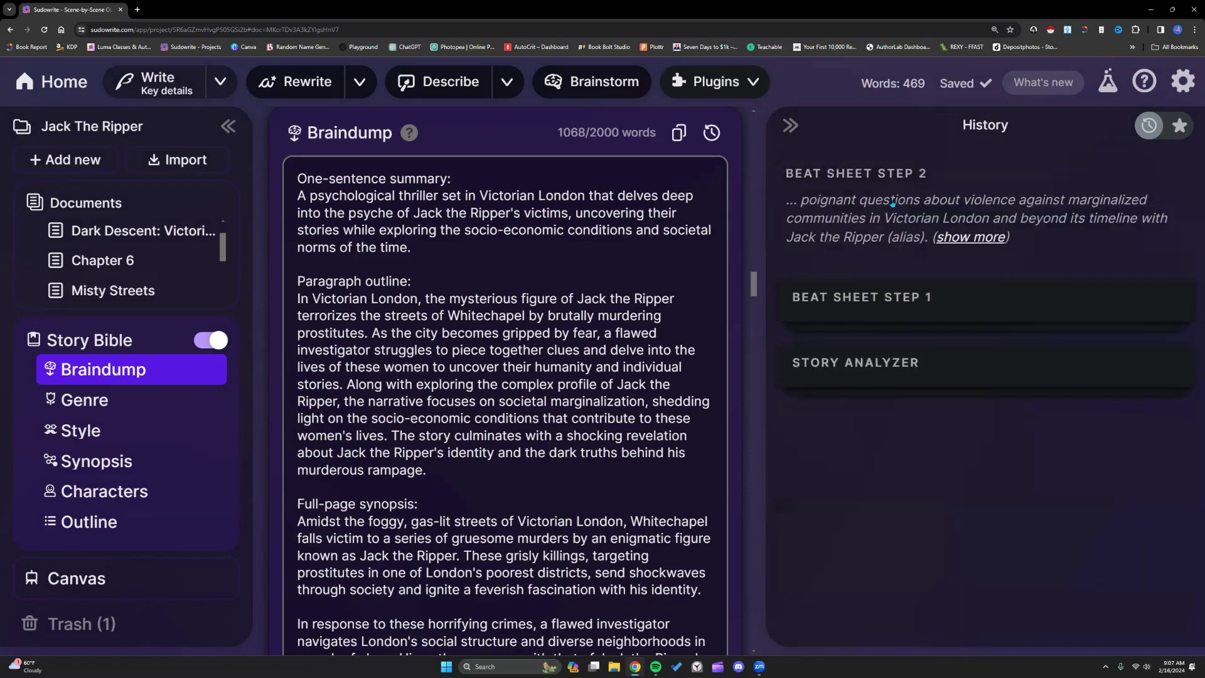
{"action": "scroll", "coordinate": [889, 387], "scroll_direction": "down", "scroll_amount": 2}
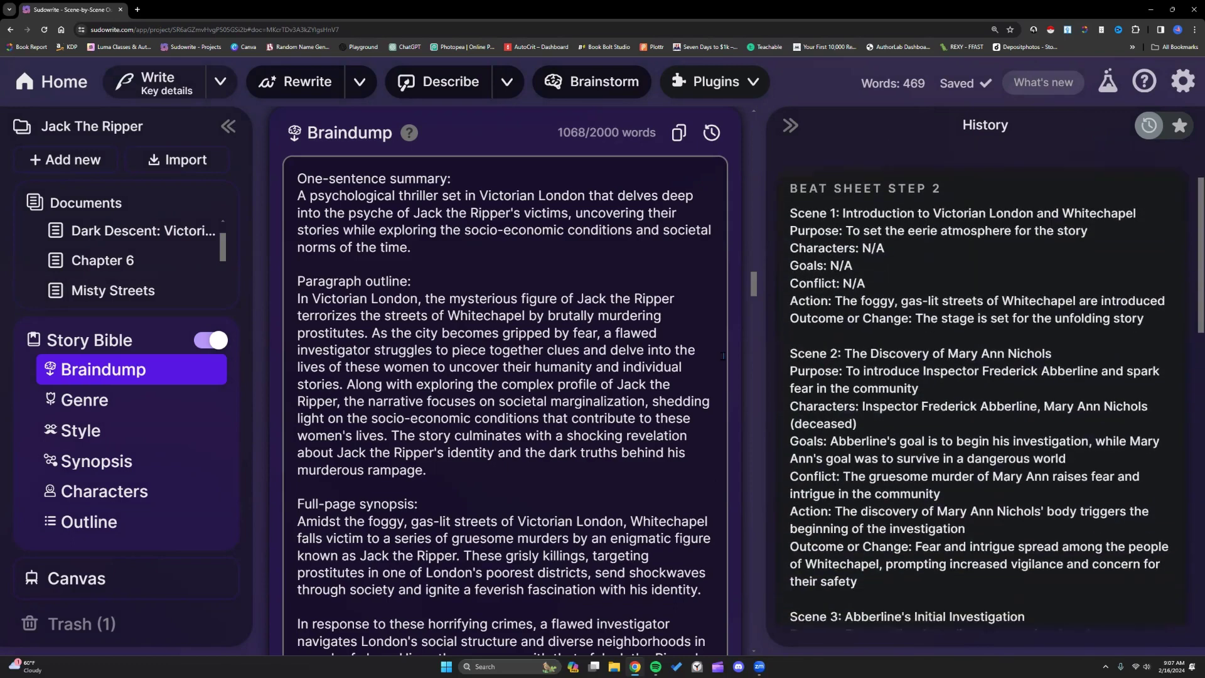
{"action": "scroll", "coordinate": [828, 420], "scroll_direction": "down", "scroll_amount": 3}
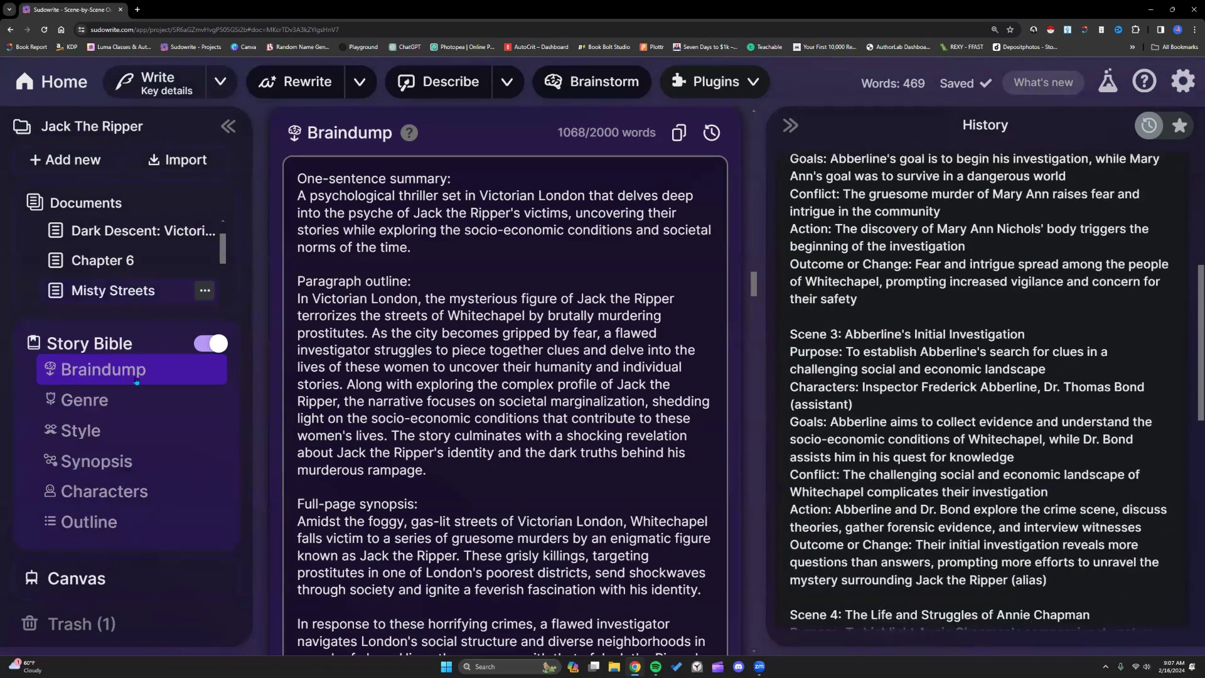
View the Foggy Victorian Terror document, return to Murder in Victorian London, and highlight scenes 1 to 5 of its Scene-by-Scene Outline.
{"action": "mouse_move", "coordinate": [125, 317]}
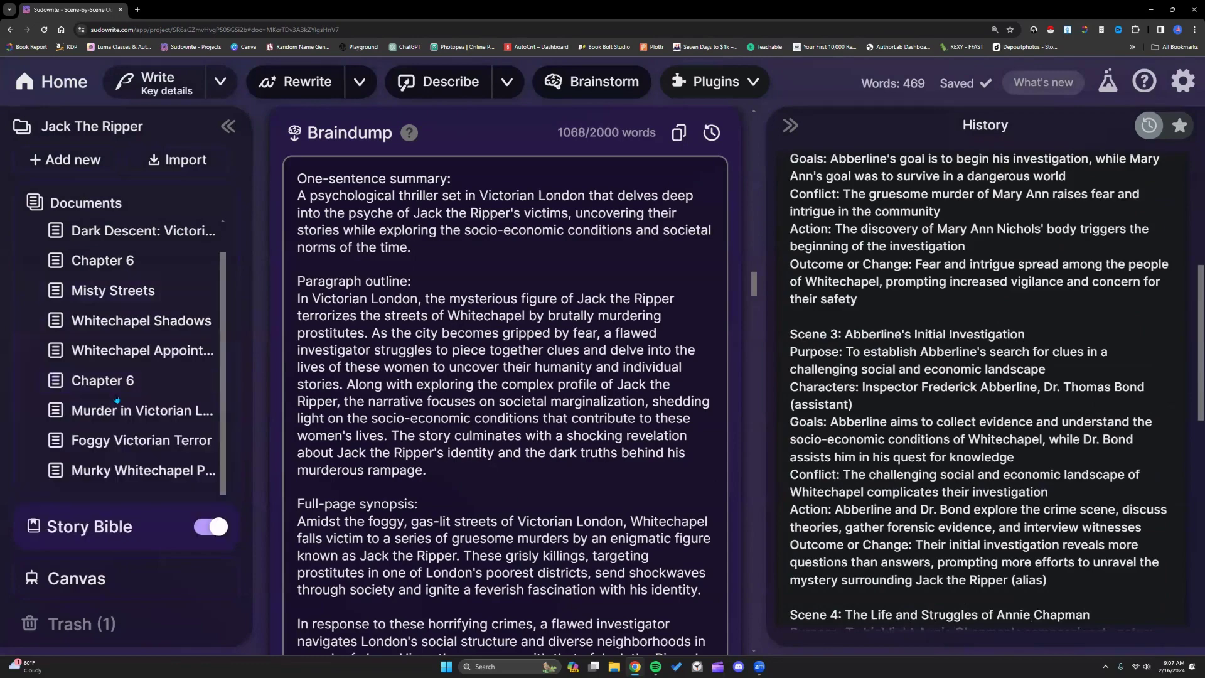
{"action": "left_click", "coordinate": [113, 445]}
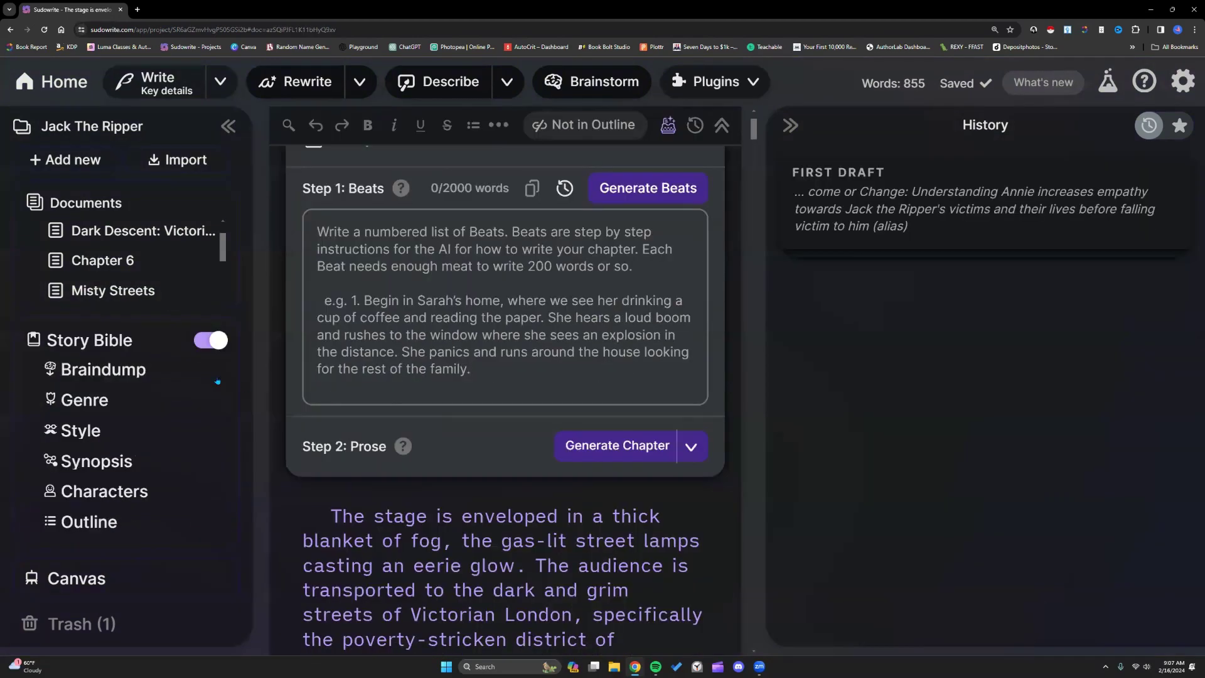
{"action": "left_click_drag", "start_coordinate": [331, 174], "coordinate": [452, 529]}
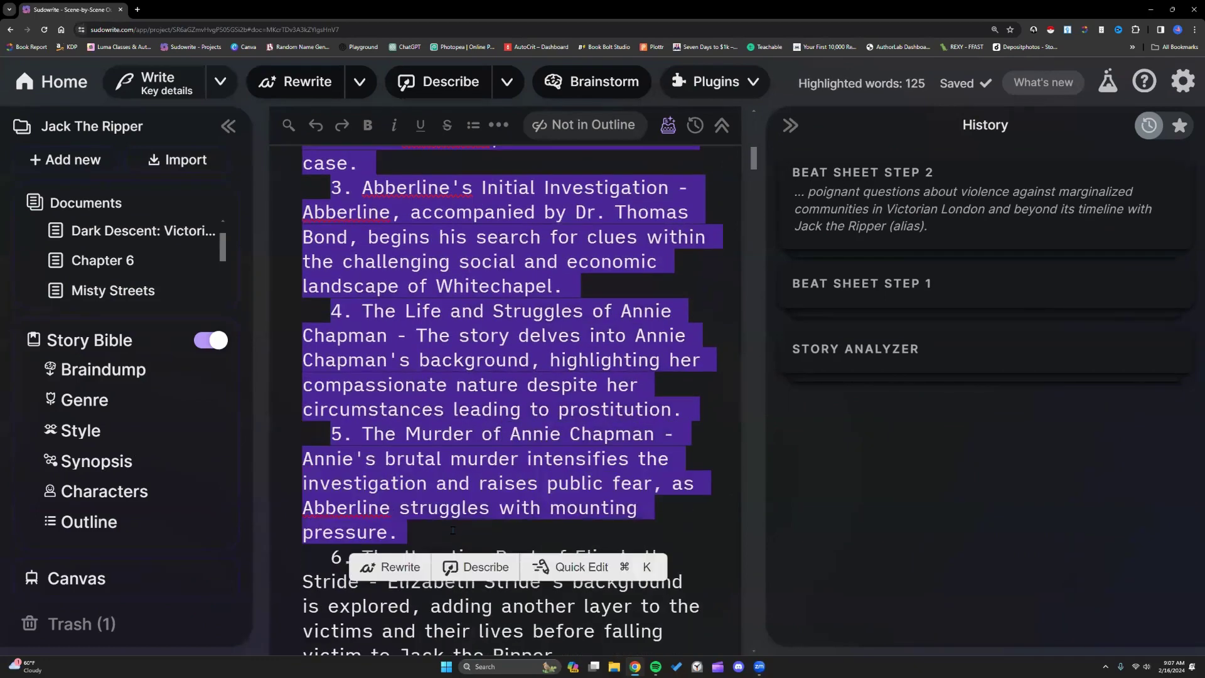
{"action": "scroll", "coordinate": [453, 524], "scroll_direction": "up", "scroll_amount": 6}
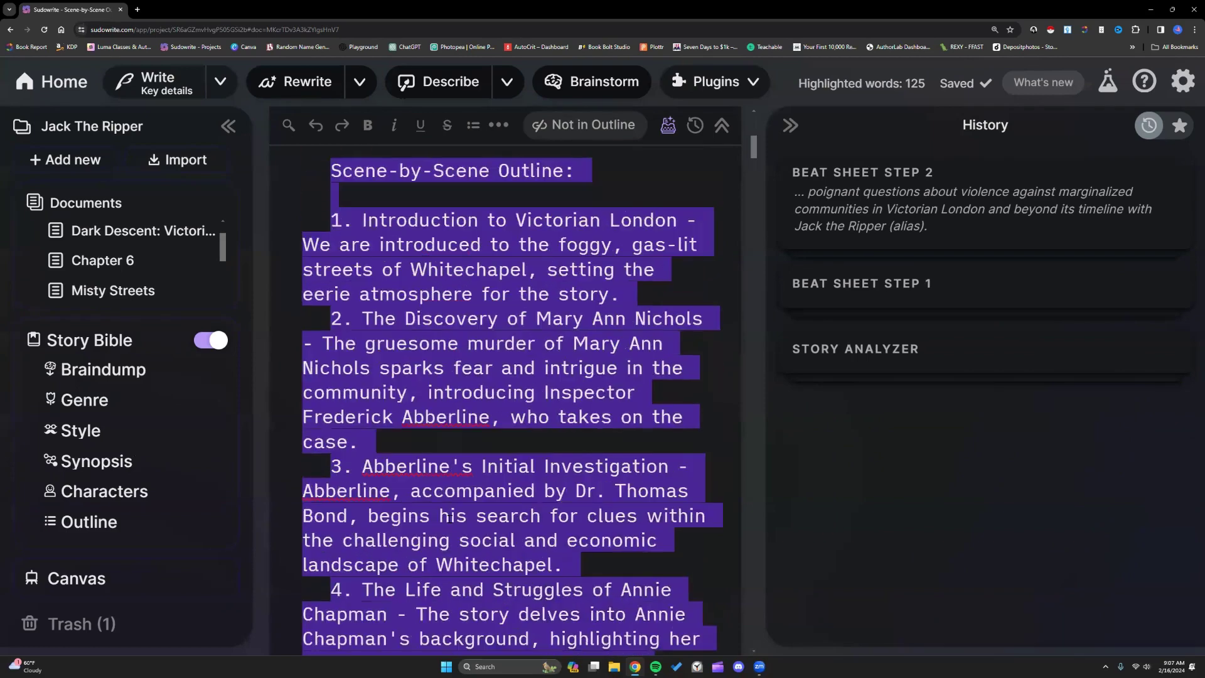
Highlight scenes 1 to 5 of the Scene-by-Scene Outline again, leaving out the heading.
{"action": "scroll", "coordinate": [407, 396], "scroll_direction": "up", "scroll_amount": 1}
{"action": "left_click", "coordinate": [332, 365]}
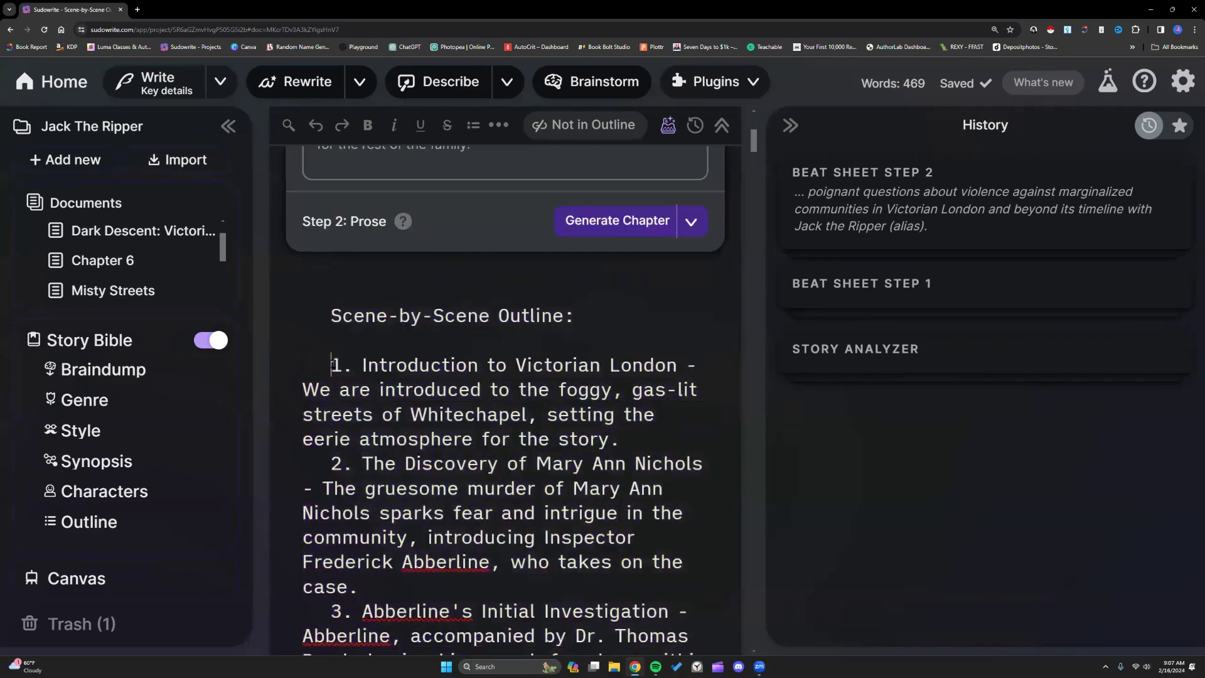
{"action": "left_click_drag", "start_coordinate": [331, 365], "coordinate": [398, 463]}
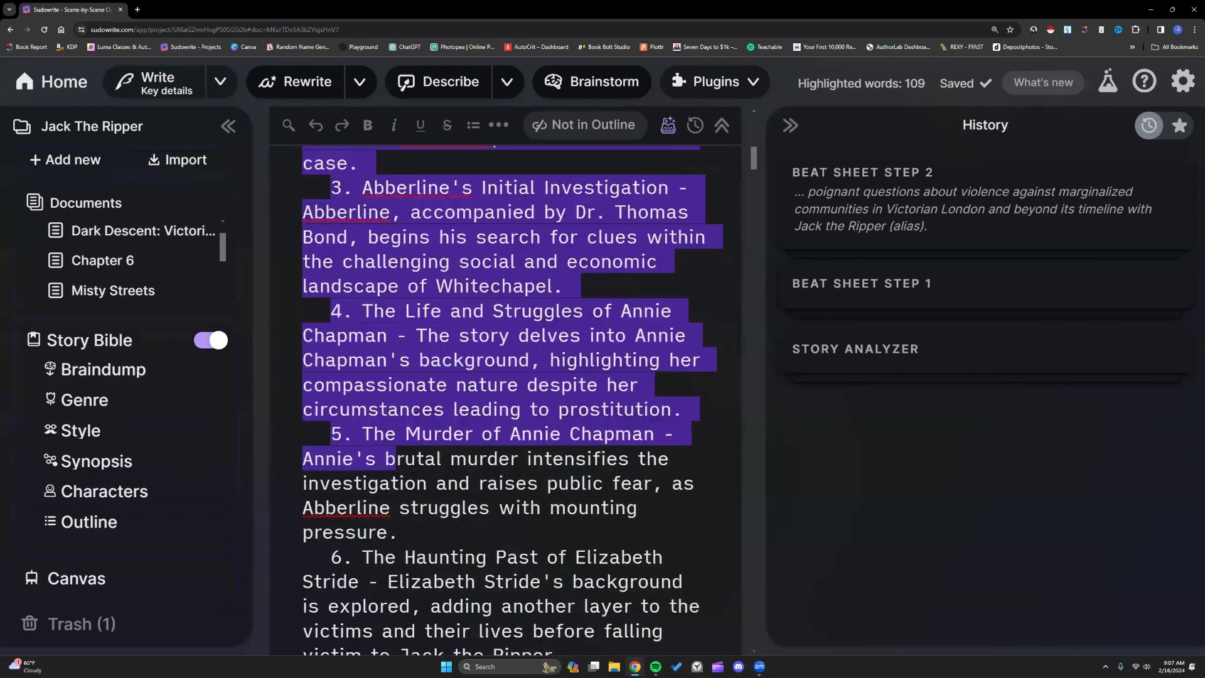
{"action": "left_click_drag", "start_coordinate": [433, 526], "coordinate": [433, 526]}
{"action": "scroll", "coordinate": [432, 526], "scroll_direction": "up", "scroll_amount": 5}
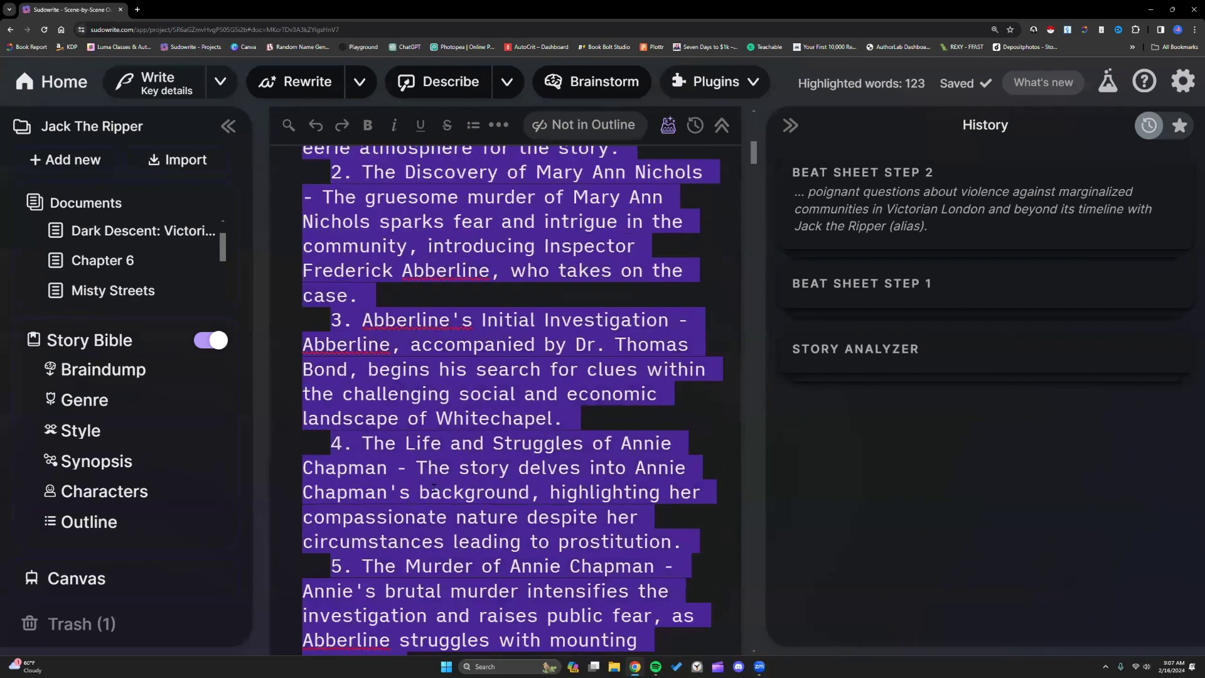
Look through the available plugins down to Beat Sheet Step 2.
{"action": "left_click", "coordinate": [753, 83]}
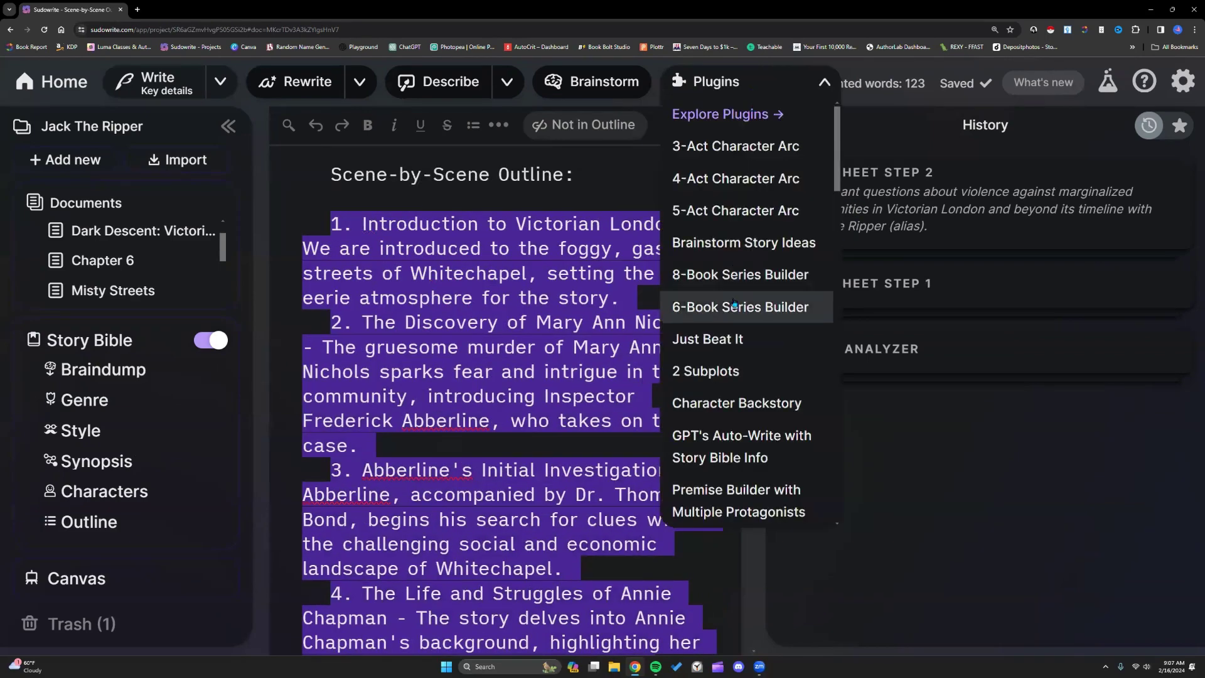
{"action": "scroll", "coordinate": [730, 303], "scroll_direction": "down", "scroll_amount": 10}
{"action": "scroll", "coordinate": [731, 303], "scroll_direction": "down", "scroll_amount": 5}
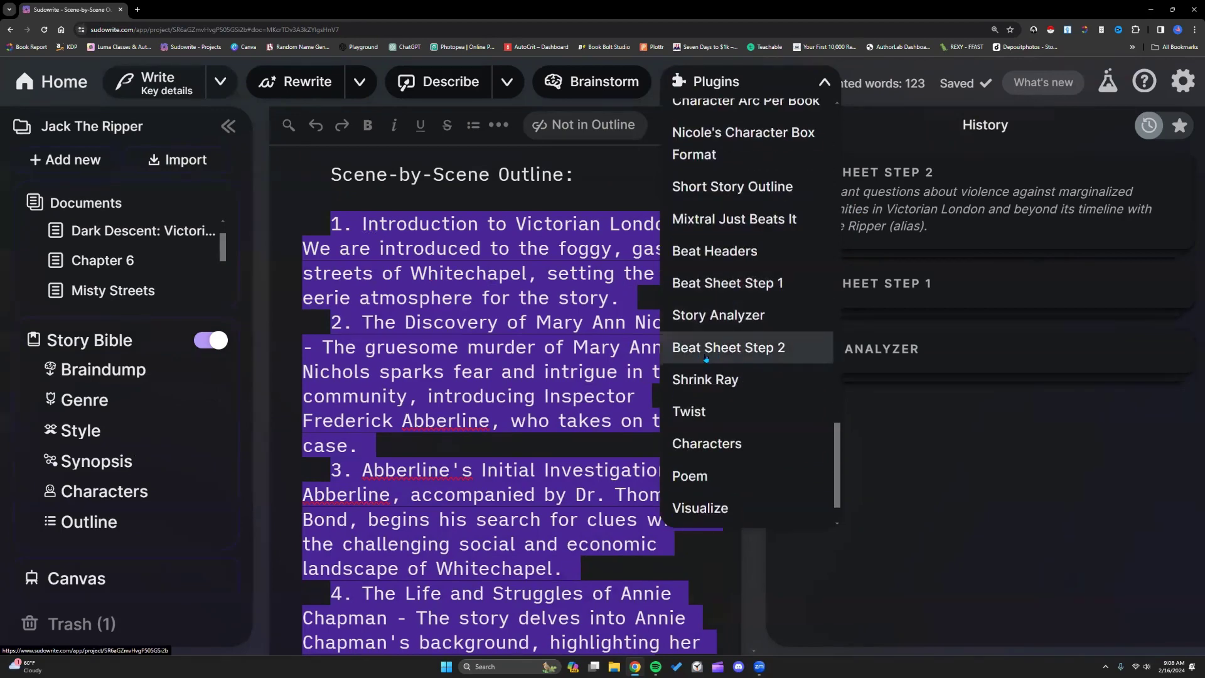
Open the Beat Sheet Step 2 result in History and read its scene breakdowns from scene 1 to the end.
{"action": "left_click", "coordinate": [942, 207]}
{"action": "scroll", "coordinate": [883, 325], "scroll_direction": "down", "scroll_amount": 1}
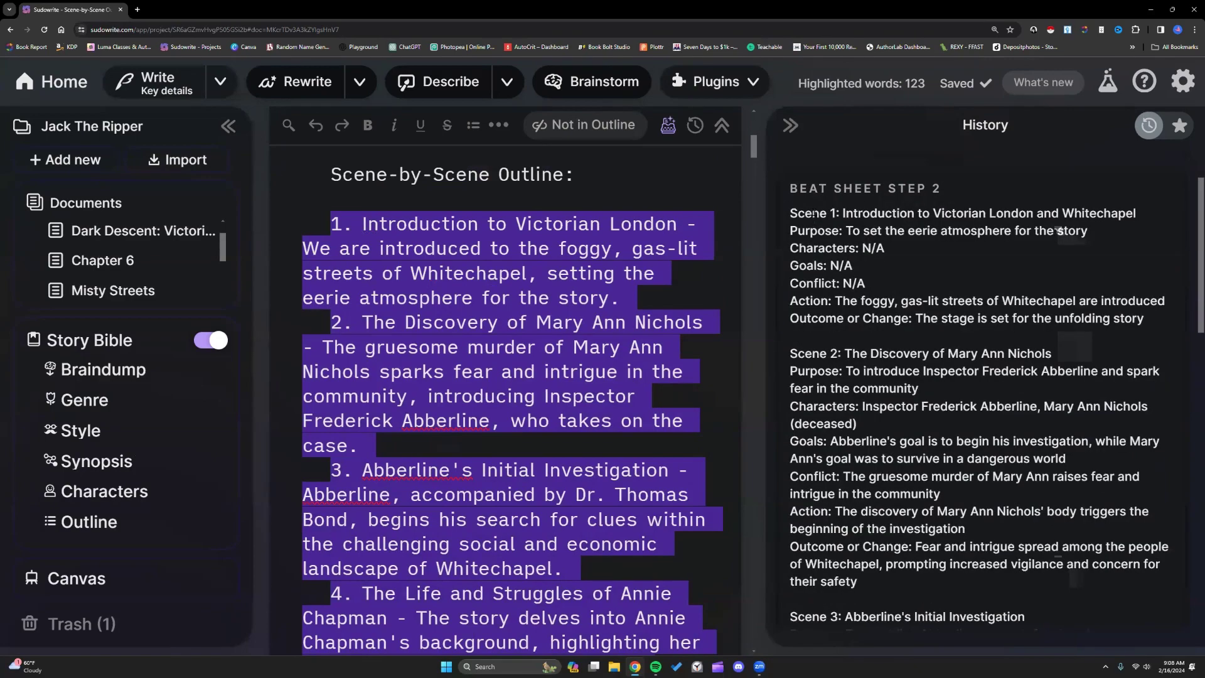
{"action": "scroll", "coordinate": [896, 531], "scroll_direction": "down", "scroll_amount": 6}
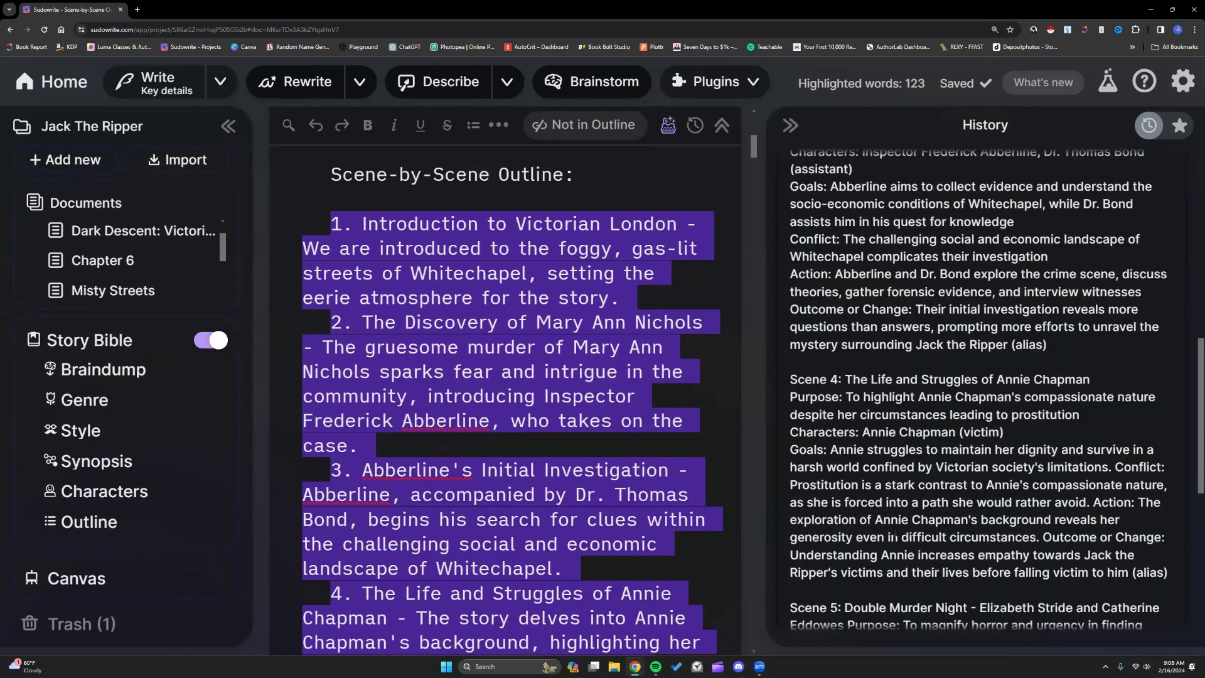
{"action": "scroll", "coordinate": [897, 509], "scroll_direction": "down", "scroll_amount": 1}
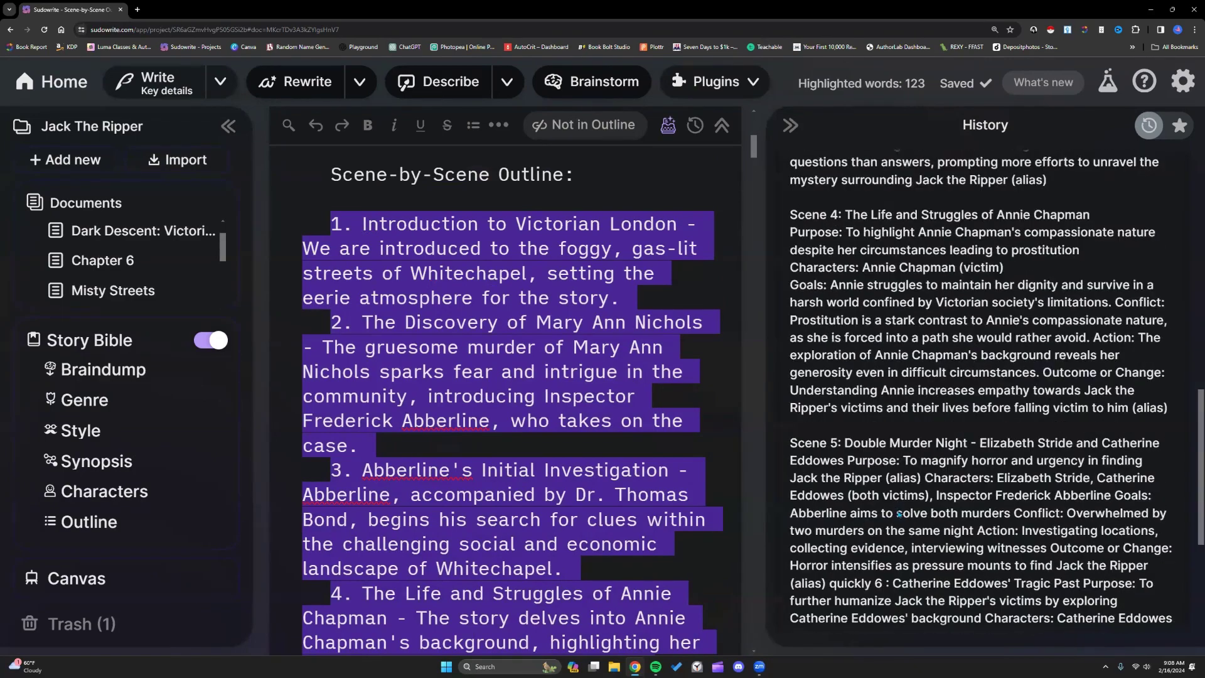
{"action": "scroll", "coordinate": [899, 514], "scroll_direction": "down", "scroll_amount": 3}
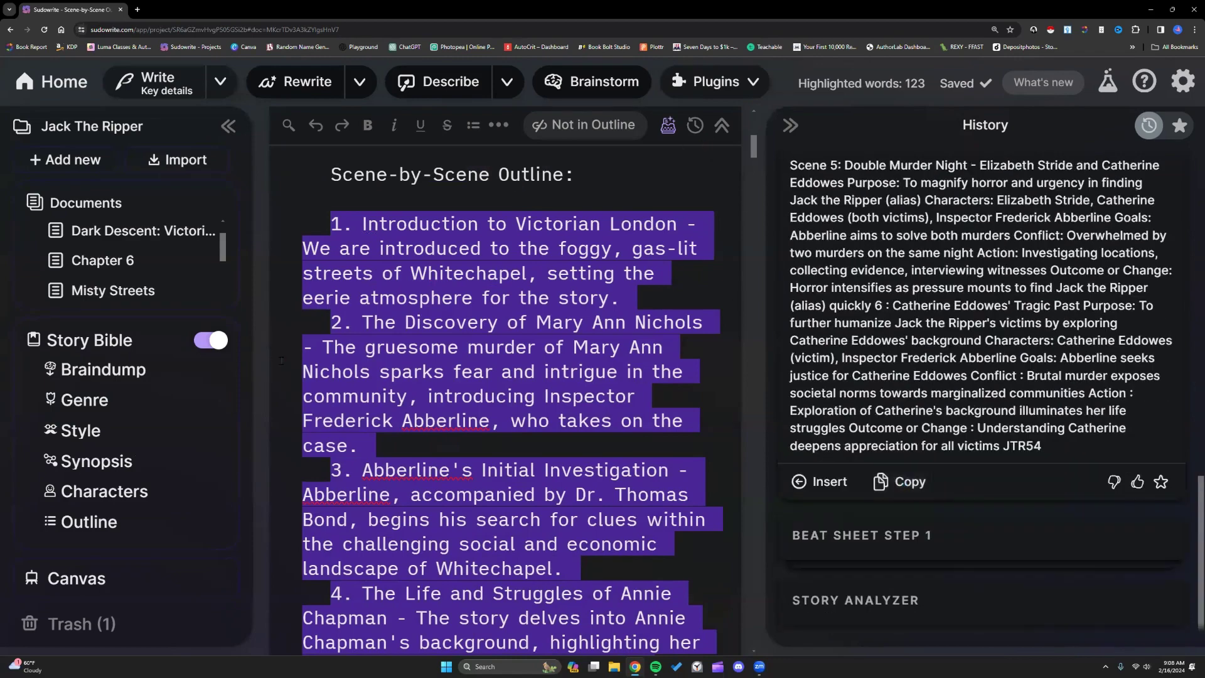
Open the Foggy Victorian Terror document, collapse History, and highlight the first four paragraphs of its prose.
{"action": "mouse_move", "coordinate": [81, 288]}
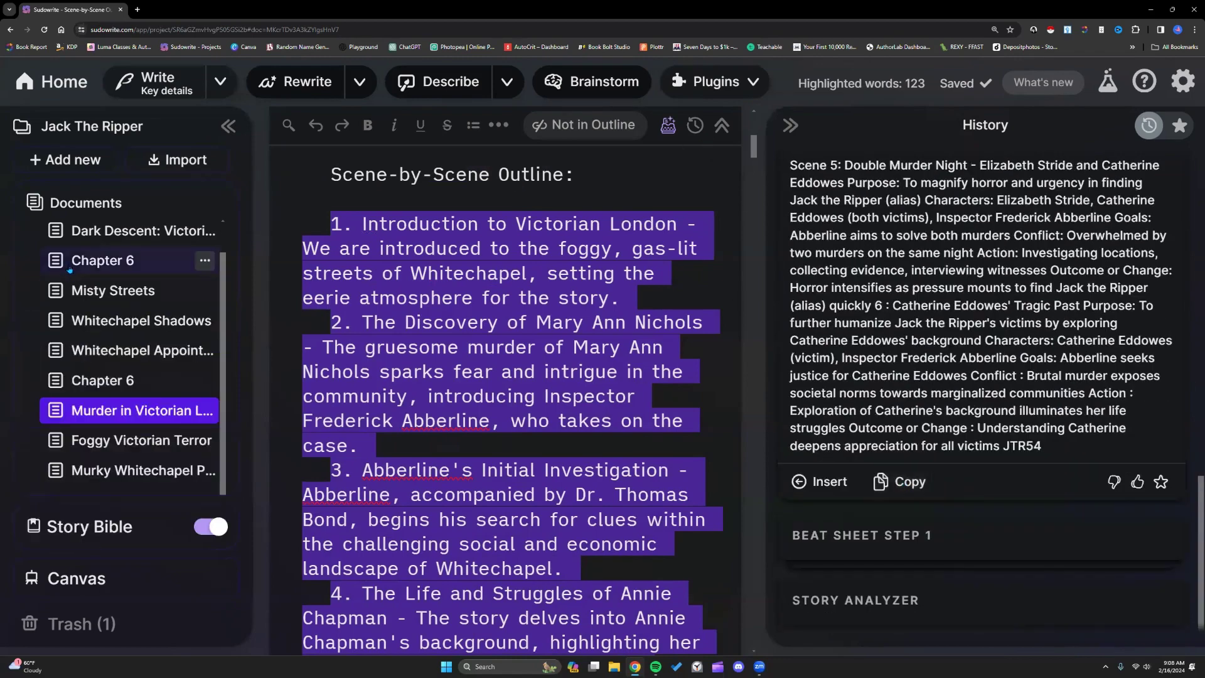
{"action": "left_click", "coordinate": [115, 440]}
{"action": "left_click", "coordinate": [945, 124]}
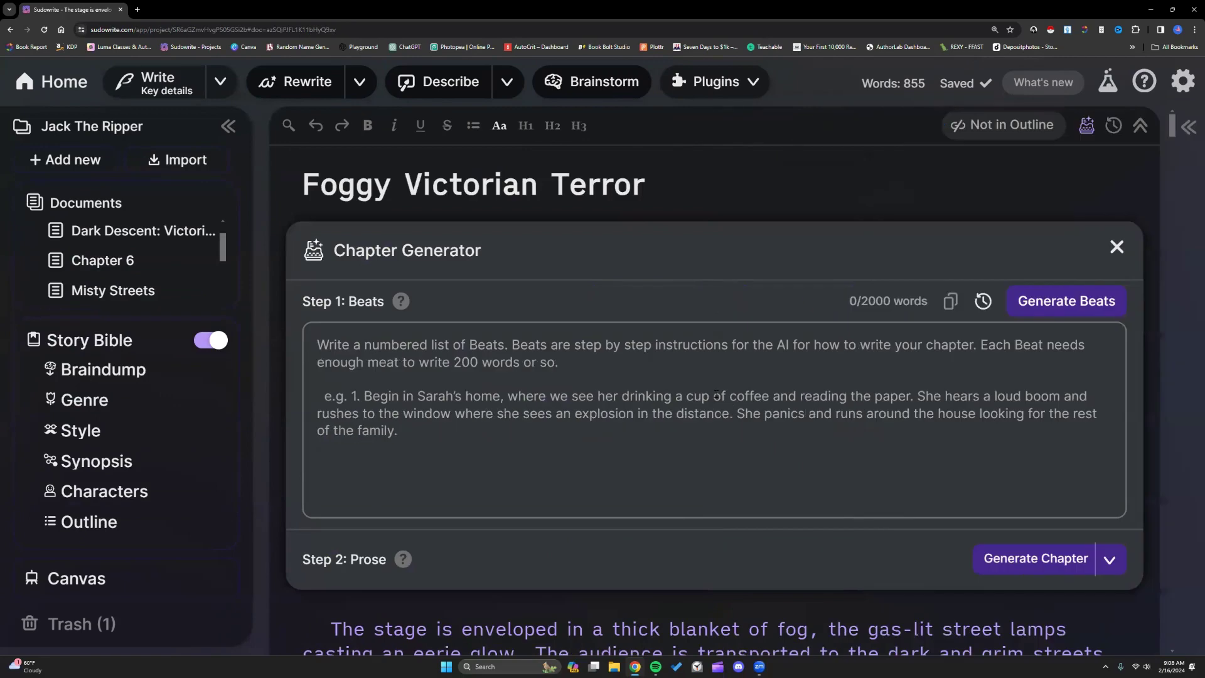
{"action": "scroll", "coordinate": [716, 395], "scroll_direction": "down", "scroll_amount": 6}
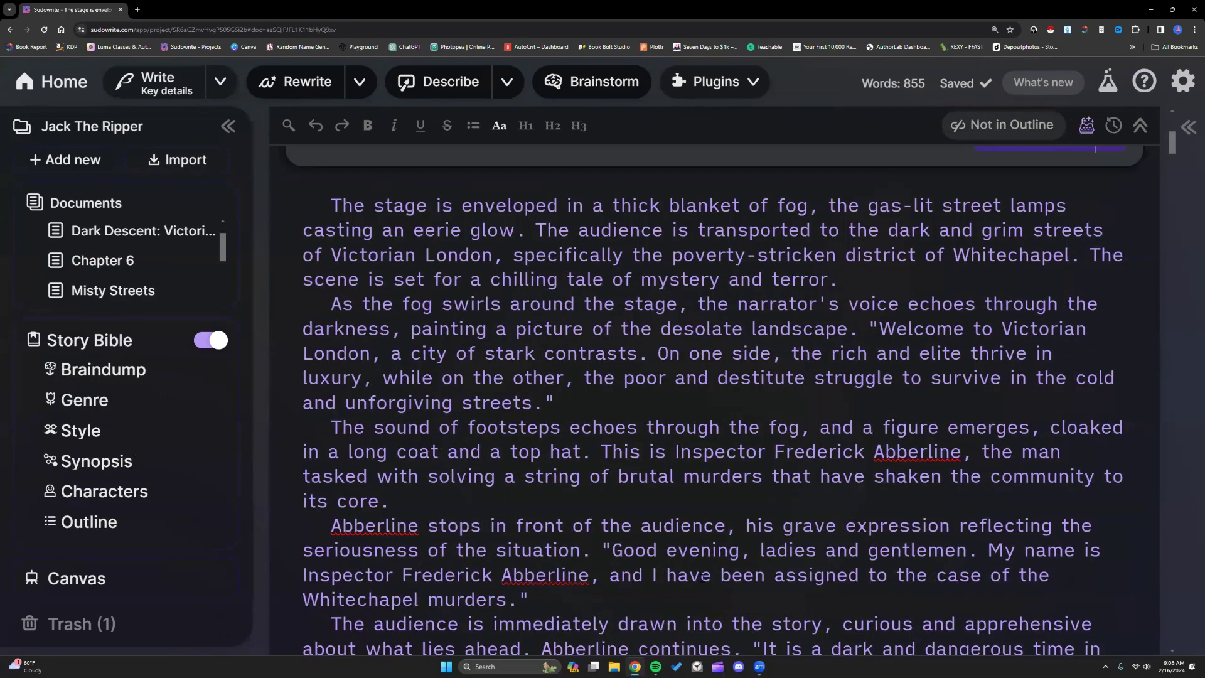
{"action": "left_click_drag", "start_coordinate": [331, 206], "coordinate": [531, 599]}
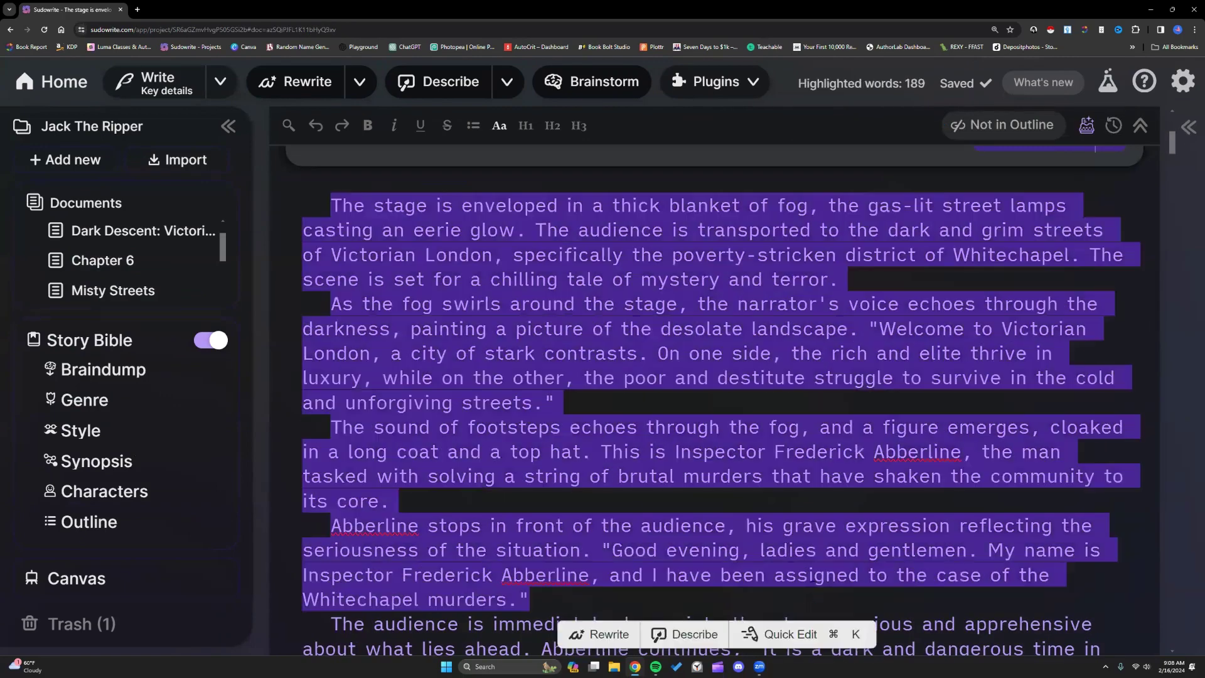
Clear the highlight and read the Foggy Victorian Terror prose through to Annie Chapman's introduction.
{"action": "left_click", "coordinate": [606, 504]}
{"action": "scroll", "coordinate": [606, 504], "scroll_direction": "up", "scroll_amount": 1}
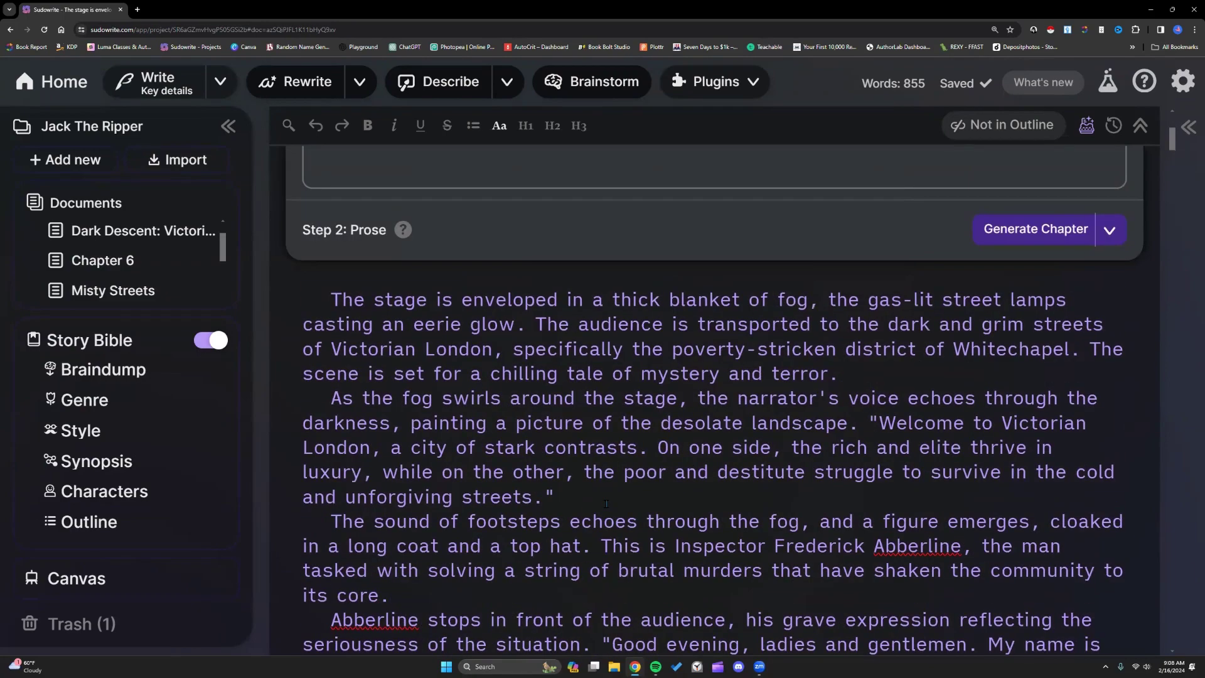
{"action": "scroll", "coordinate": [606, 504], "scroll_direction": "down", "scroll_amount": 5}
{"action": "scroll", "coordinate": [606, 504], "scroll_direction": "down", "scroll_amount": 1}
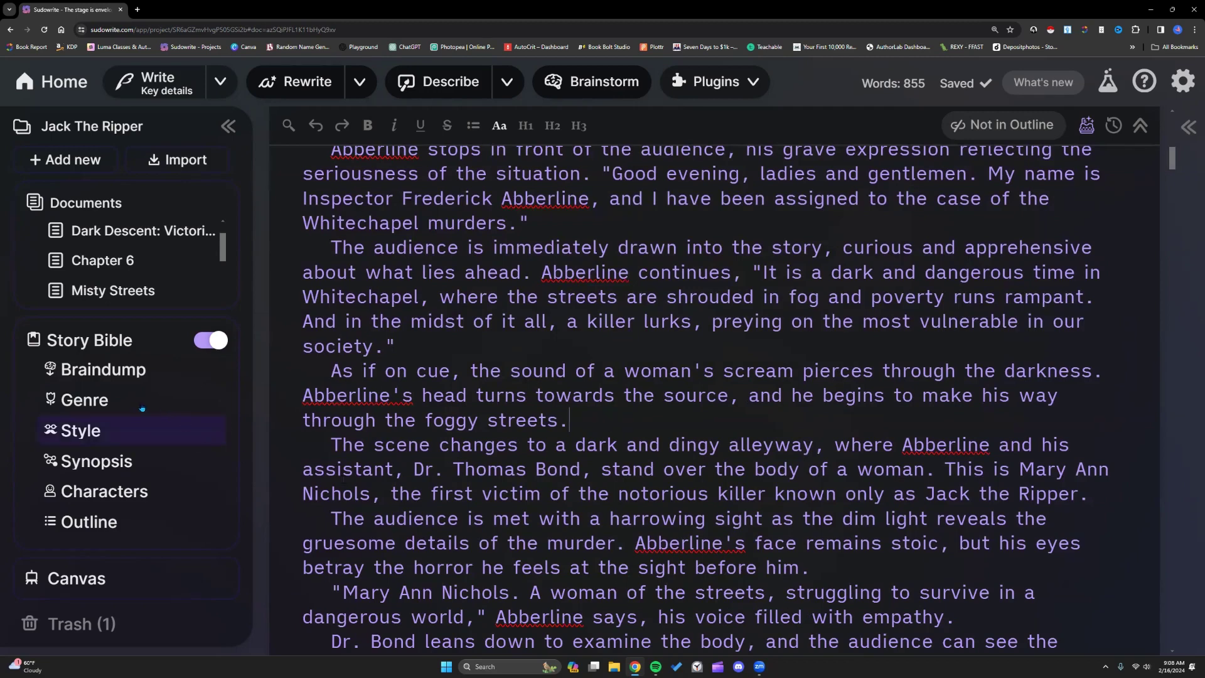
{"action": "scroll", "coordinate": [111, 442], "scroll_direction": "down", "scroll_amount": 6}
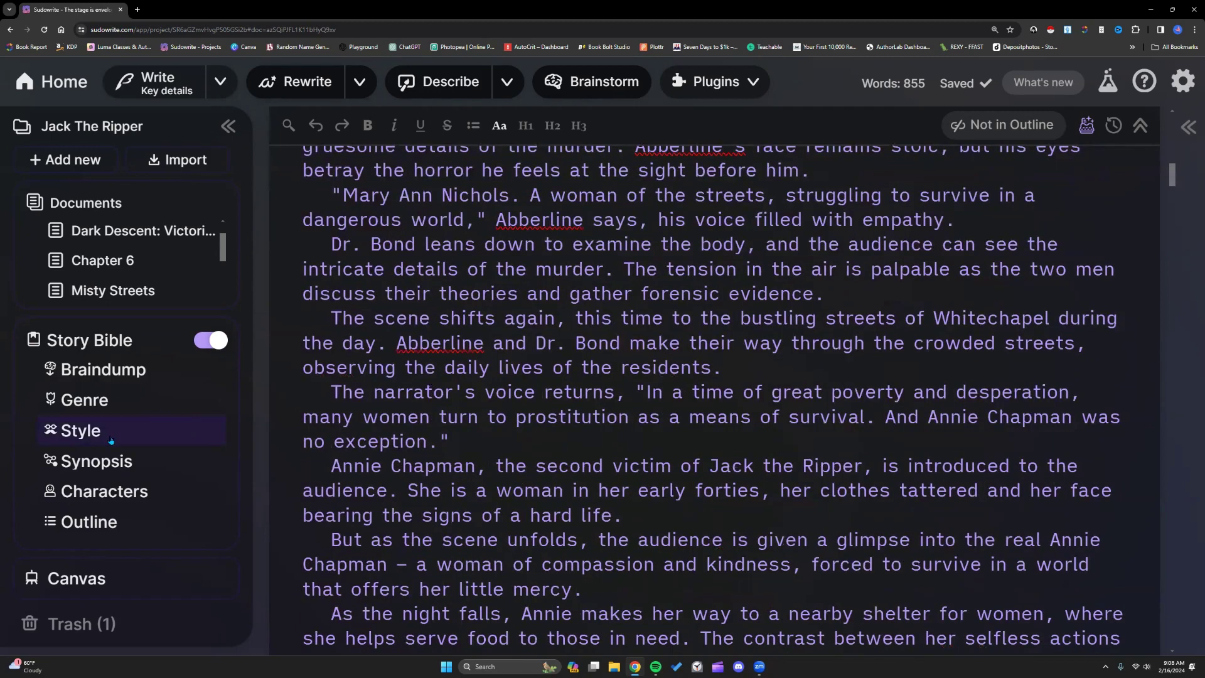
Open the Story Bible's Style section, highlight "first-person," and examine the Style text alongside the Genre and Synopsis.
{"action": "left_click", "coordinate": [111, 440]}
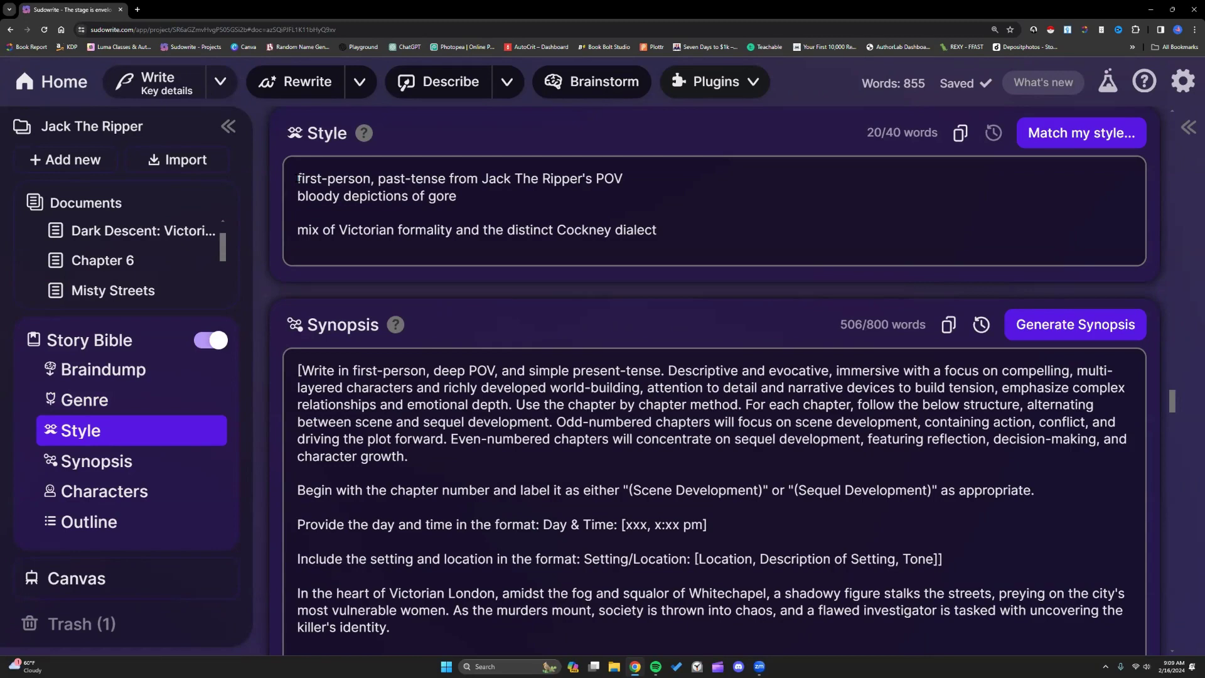
{"action": "left_click_drag", "start_coordinate": [299, 179], "coordinate": [379, 179]}
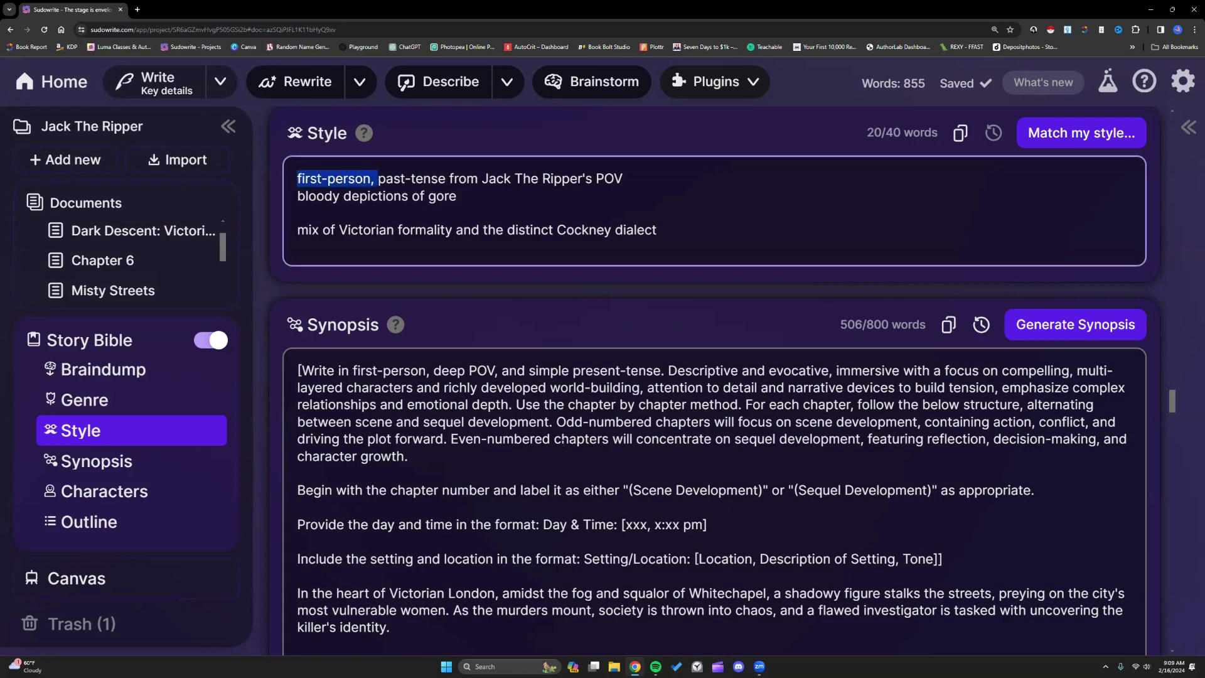
{"action": "left_click", "coordinate": [439, 454]}
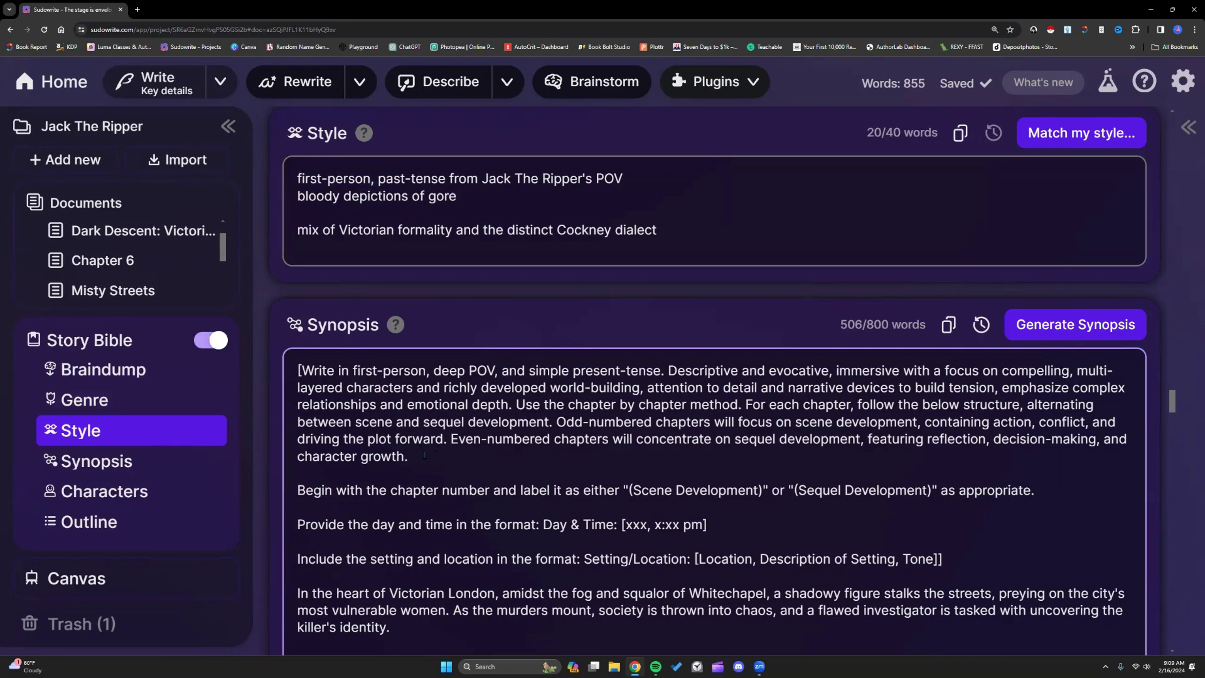
{"action": "scroll", "coordinate": [425, 454], "scroll_direction": "up", "scroll_amount": 4}
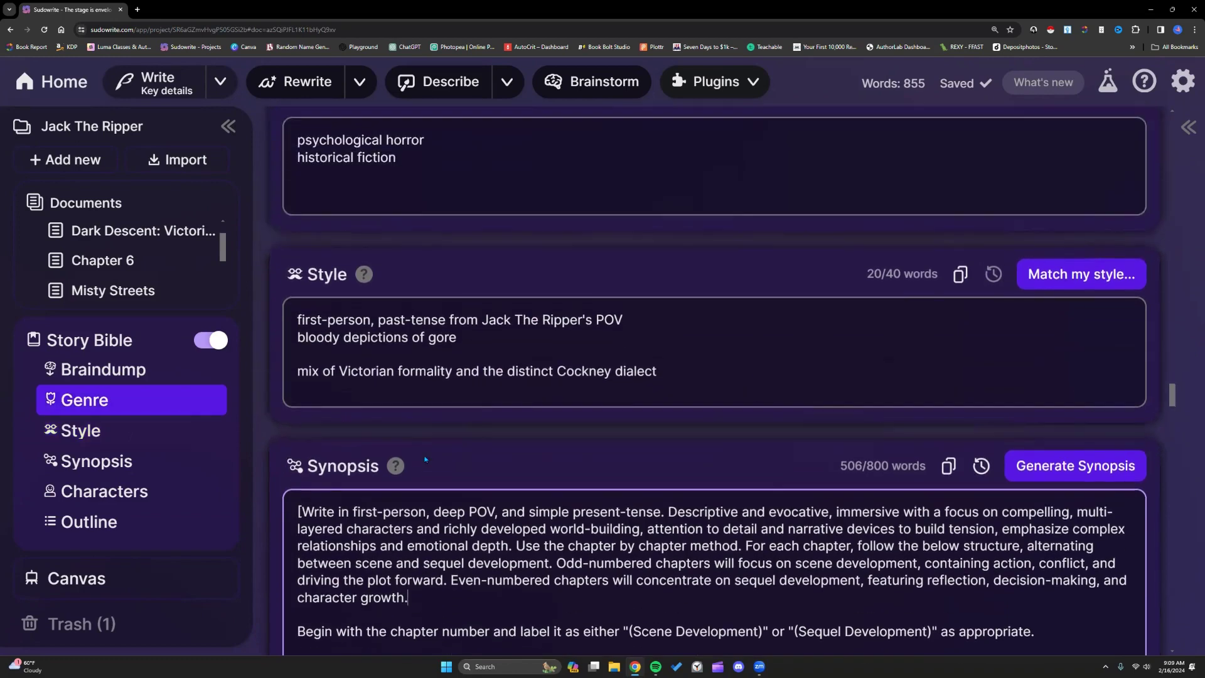